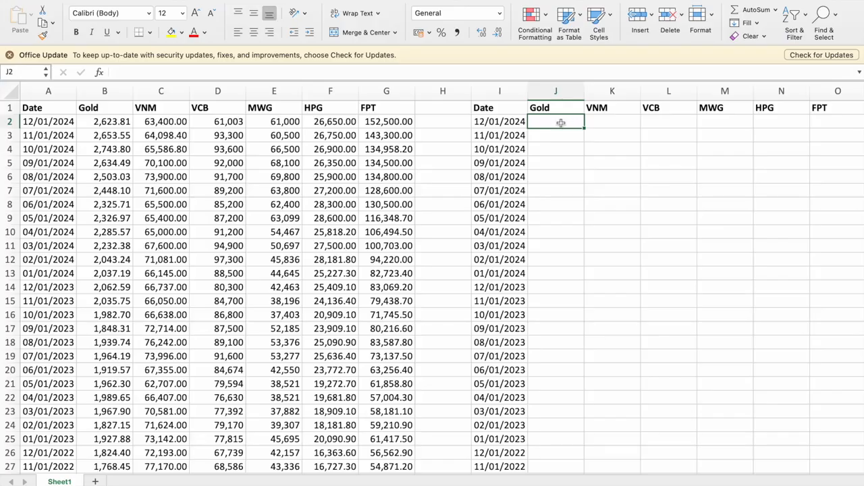
Enter the formula =B2/B3-1 in J2 to calculate Gold's monthly return for 12/01/2024.
key("Right")
key("Left")
type("=")
key("Left")
key("Left")
key("Left")
key("Left")
key("Left")
key("Left")
key("Left")
key("Left")
key("Left")
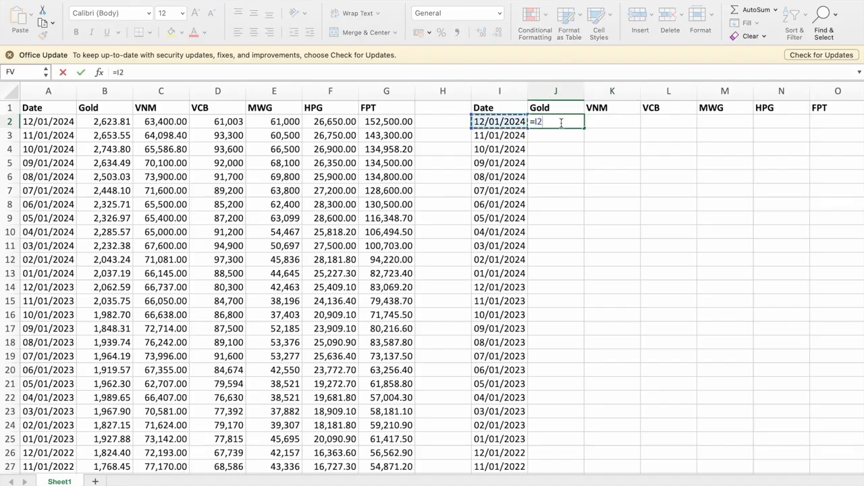
key("Right")
type("/")
key("Left")
key("Left")
key("Left")
key("Left")
key("Left")
key("Left")
key("Left")
key("Left")
key("Down")
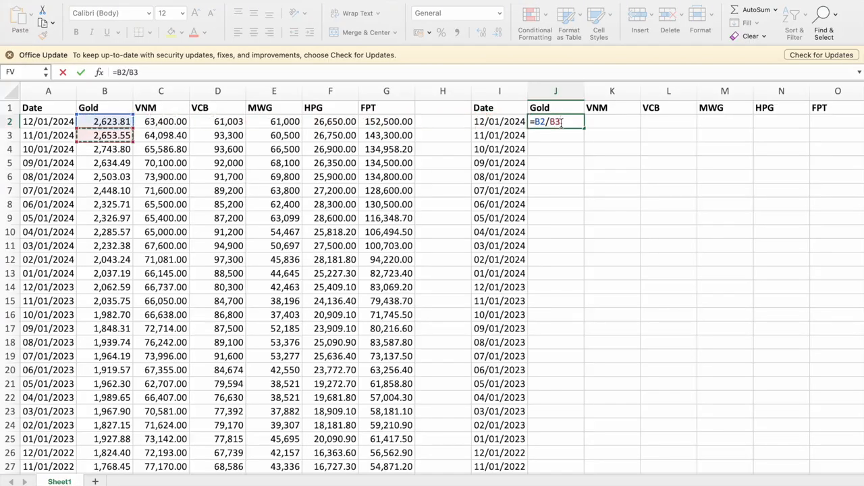
type("-1")
key("Return")
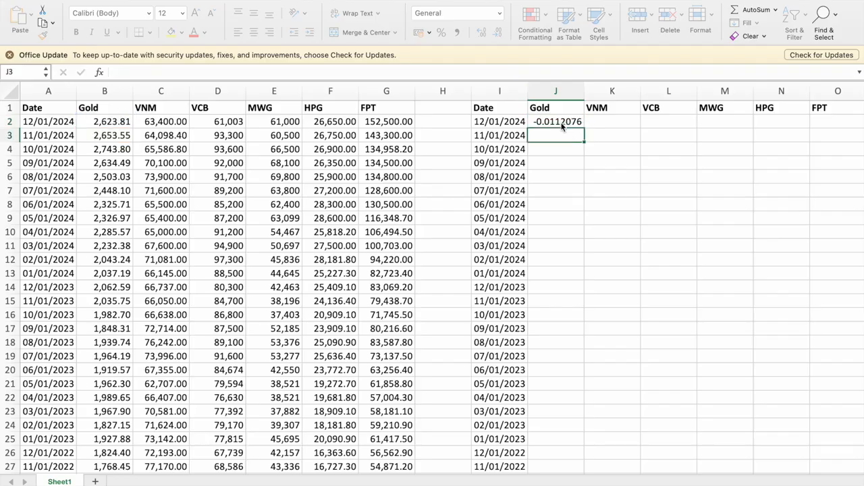
Copy the return formula in J2 across K2:O2 for VNM, VCB, MWG, HPG and FPT.
left_click(562, 124)
key("super+c")
key("Right")
key("shift+Right")
key("shift+Right")
key("shift+Right")
key("shift+Right")
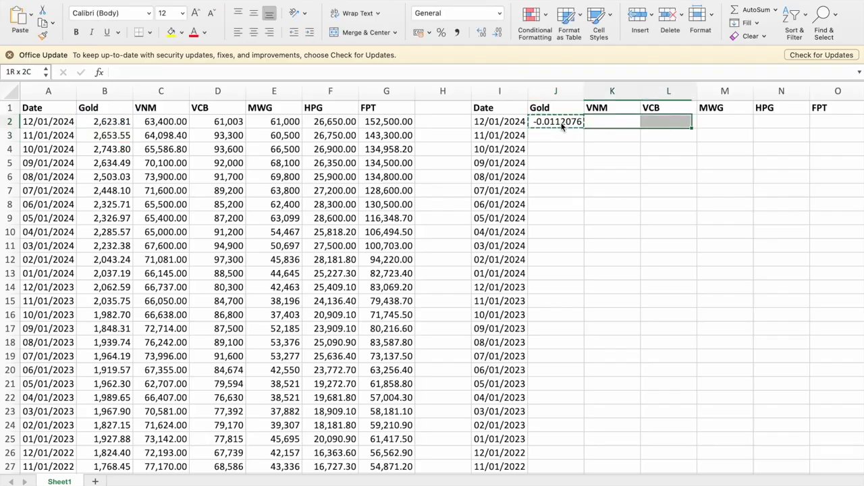
scroll(562, 124, "right", 1)
key("super+v")
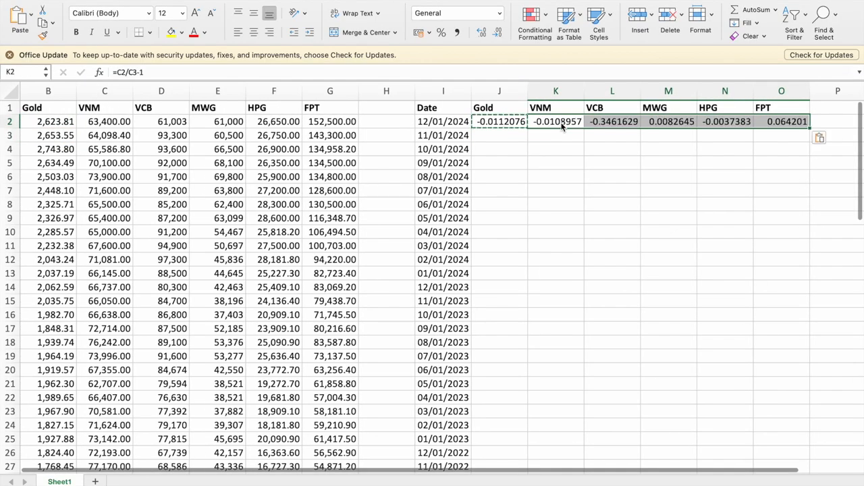
Fill the return formulas in J2:O2 down through row 84, the 02/01/2018 row.
key("Left")
key("shift+Right")
key("shift+Right")
key("shift+Right")
key("shift+Right")
key("shift+Right")
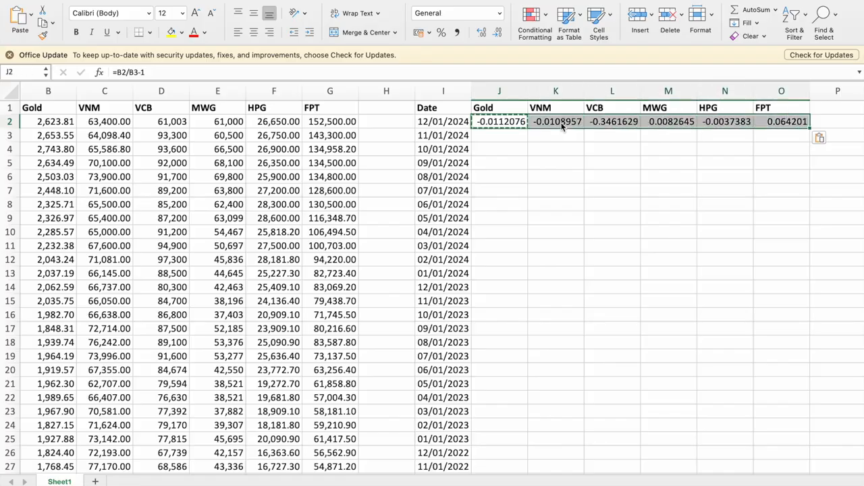
left_click_drag(807, 127, 797, 435)
Format the monthly returns in J2:O84 as percentages with two decimal places.
left_click_drag(511, 438, 514, 439)
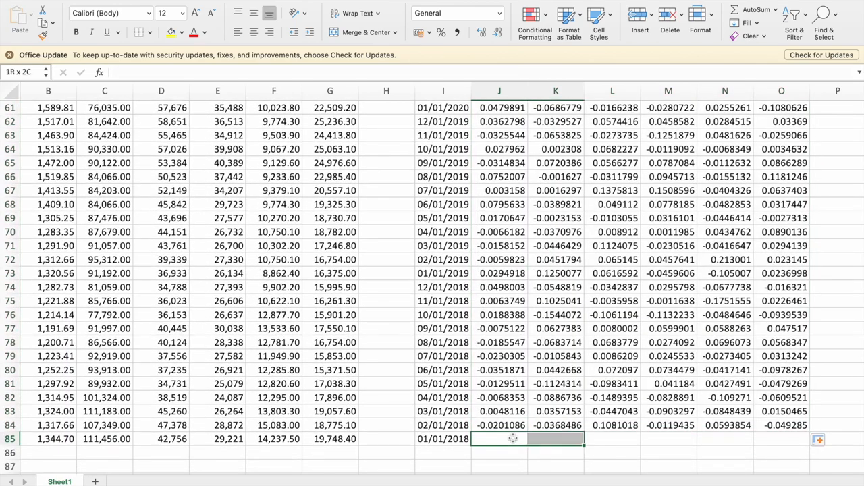
key("shift+Right")
key("shift+Right")
key("shift+Right")
key("Up")
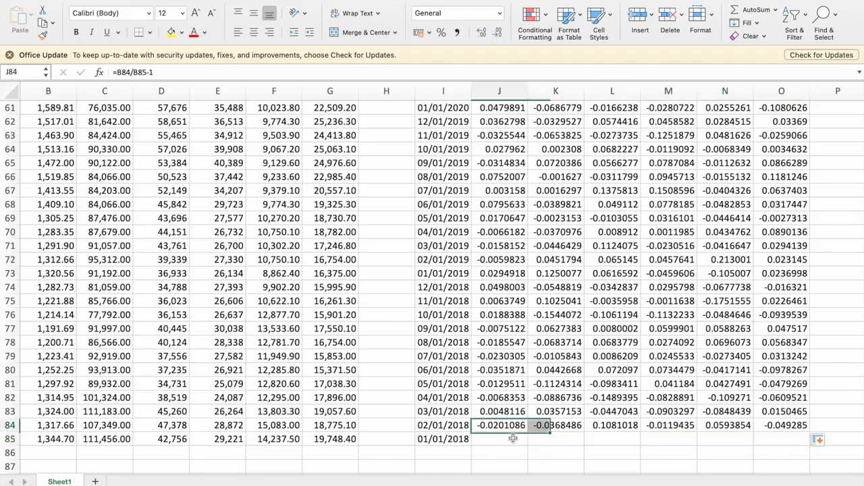
key("super+shift+Right")
key("super+shift+Up")
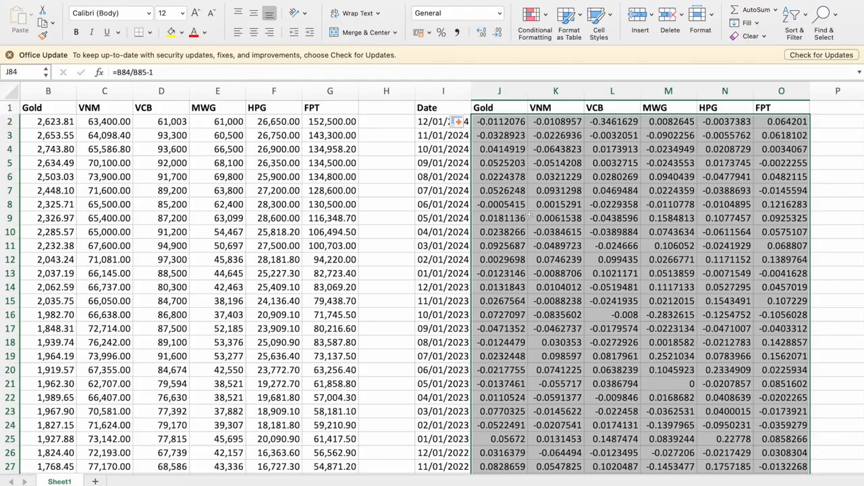
left_click(441, 32)
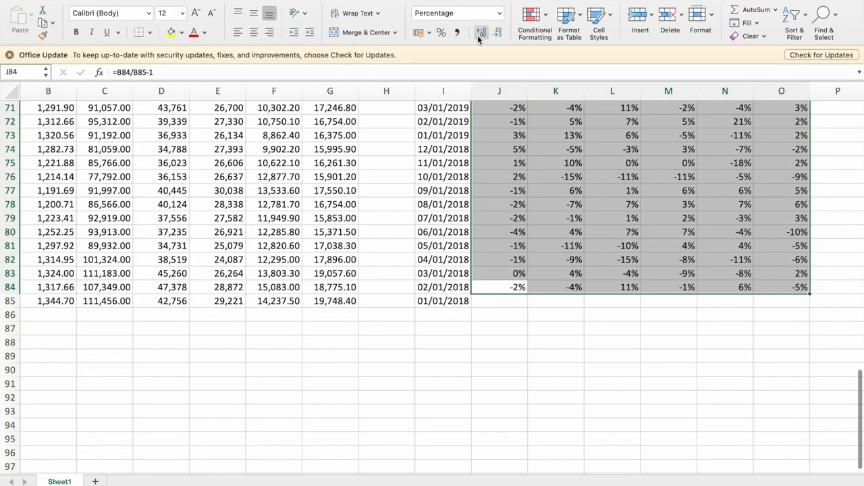
left_click(477, 35)
left_click(478, 36)
scroll(496, 170, "up", 20)
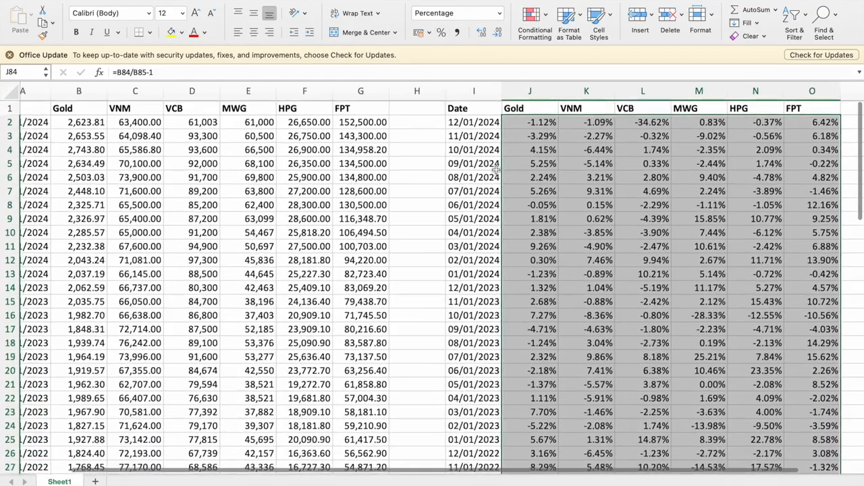
Copy the asset headers from Gold to FPT in J1:O1 to Q1:V1.
scroll(496, 170, "left", 1)
scroll(652, 287, "left", 2)
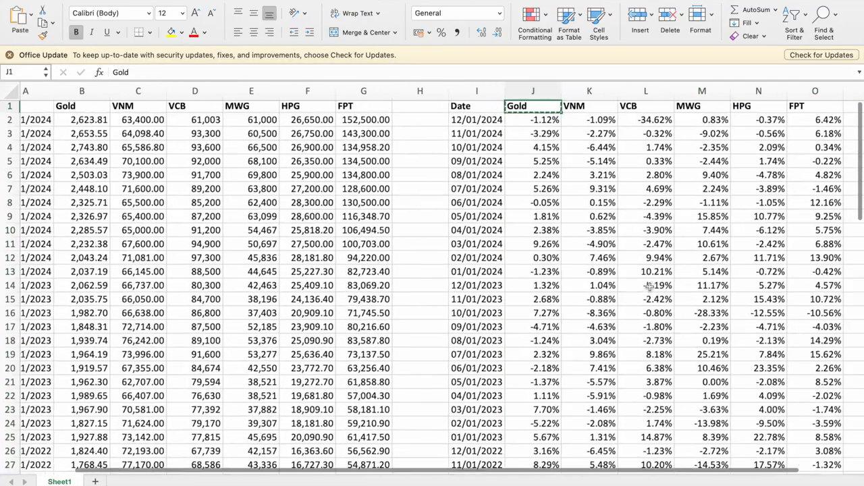
scroll(649, 287, "left", 1)
scroll(650, 287, "right", 5)
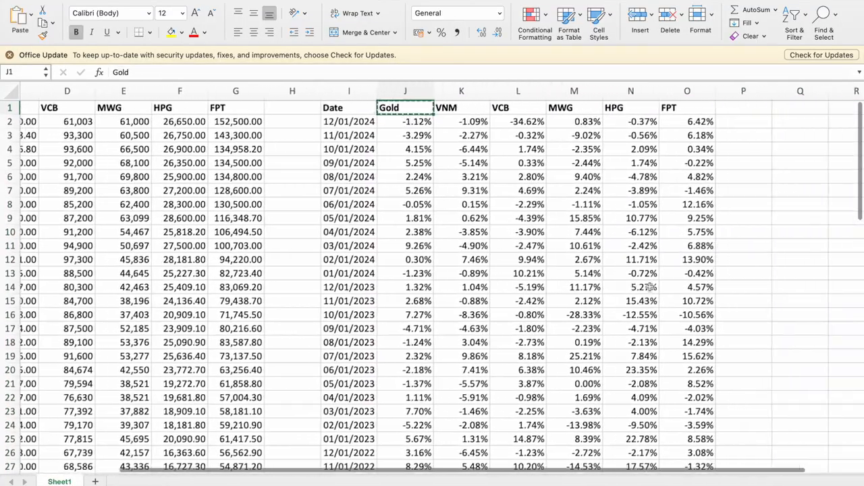
scroll(649, 287, "right", 3)
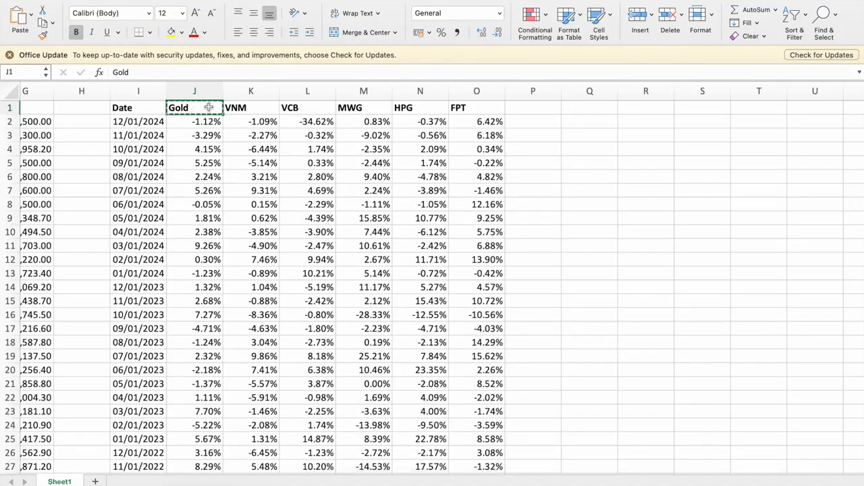
key("shift+Right")
key("shift+Right")
key("shift+Right")
key("super+c")
key("Right")
key("Right")
key("Right")
key("Right")
key("Right")
key("Right")
key("Right")
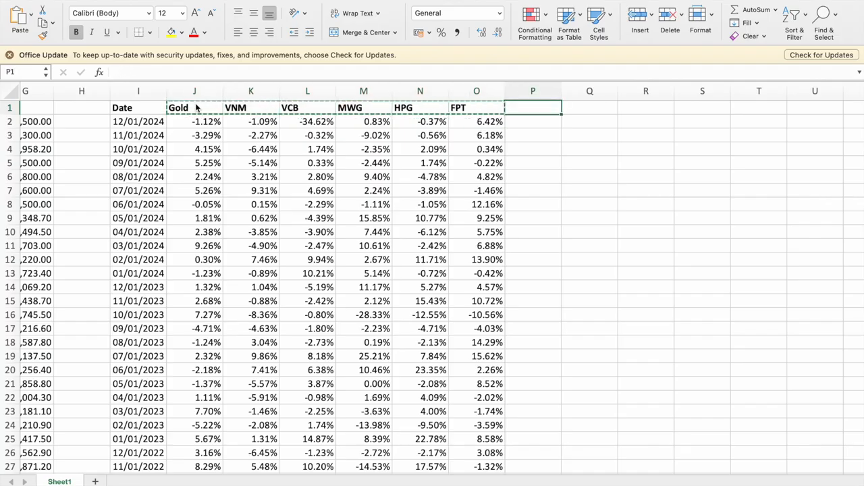
key("super+v")
Move the copied asset headers one column over, into R1:W1.
scroll(289, 180, "right", 1)
scroll(289, 179, "right", 3)
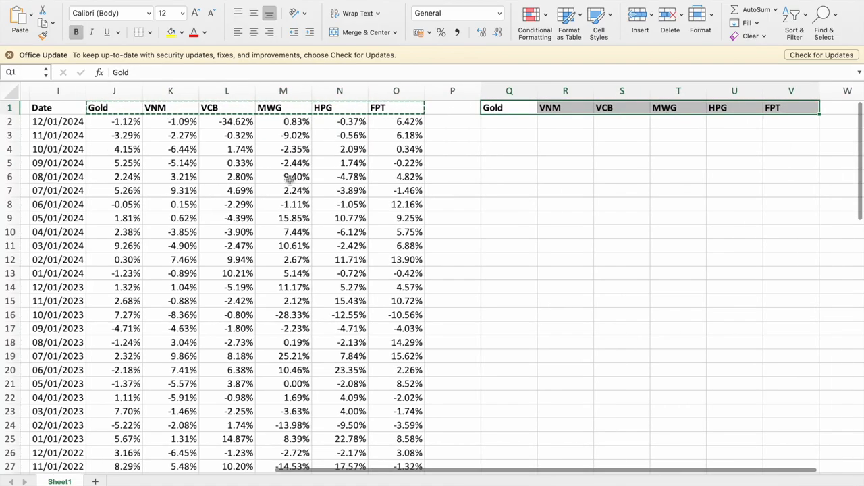
scroll(428, 136, "left", 1)
scroll(428, 136, "down", 1)
scroll(432, 133, "up", 1)
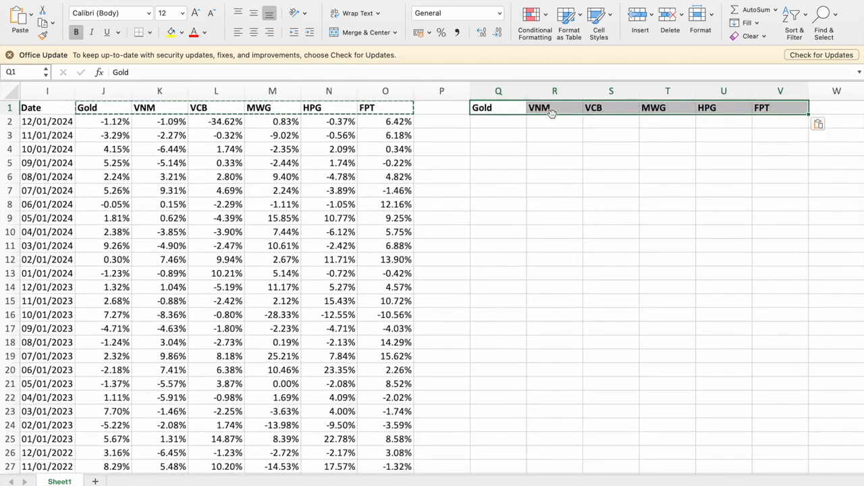
left_click_drag(572, 114, 608, 113)
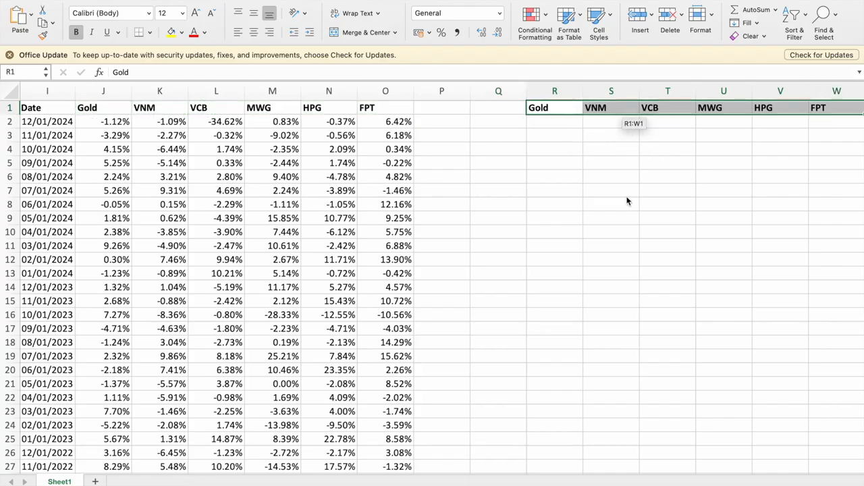
Enter the row labels Return in Q2 and Risk in Q3.
left_click(492, 123)
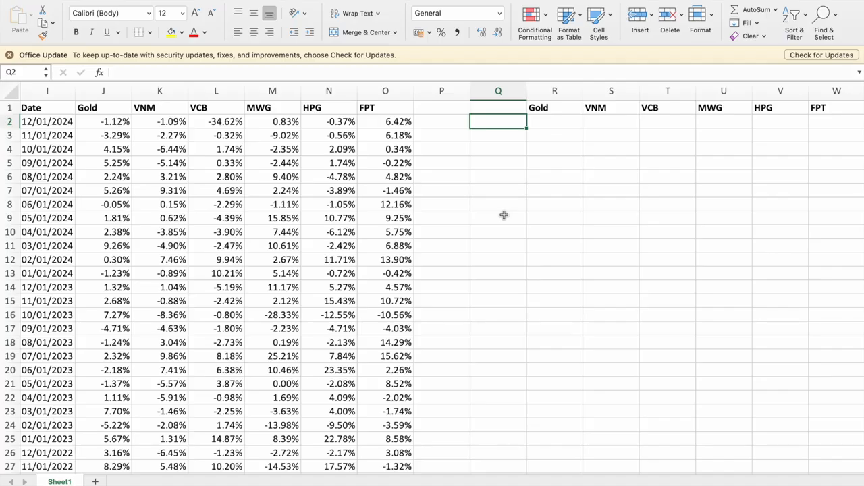
type("Return")
key("Return")
type("Rí")
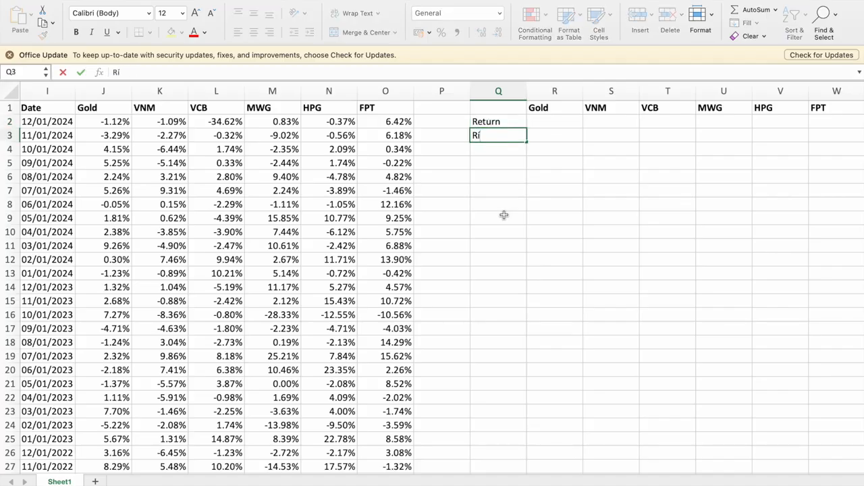
key("Return")
Calculate Gold's average monthly return in R2 with =AVERAGE(J2:J84).
key("Up")
key("Up")
key("Right")
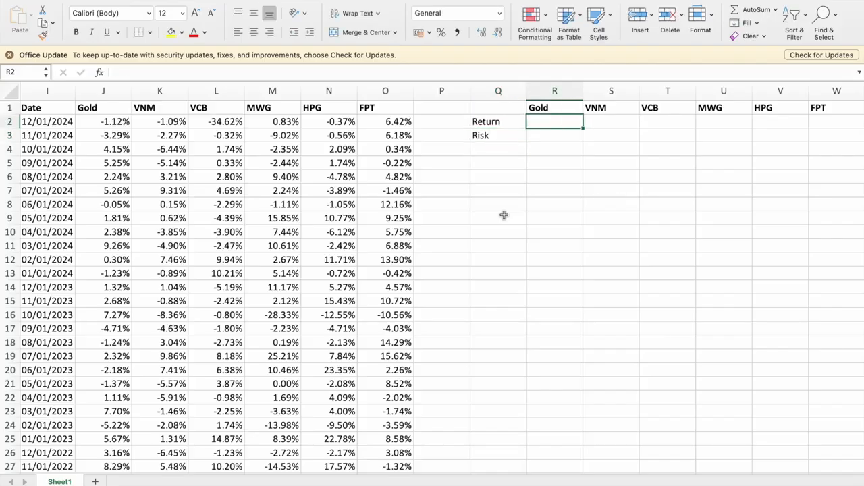
type("=ave")
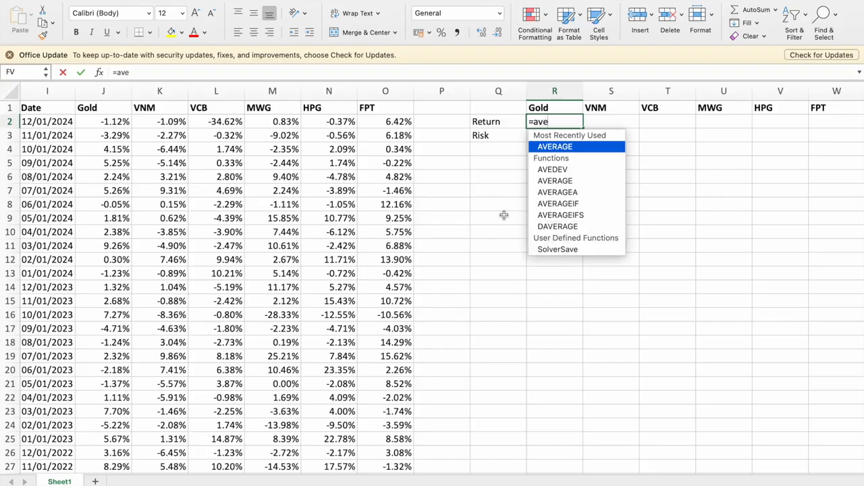
type("rra")
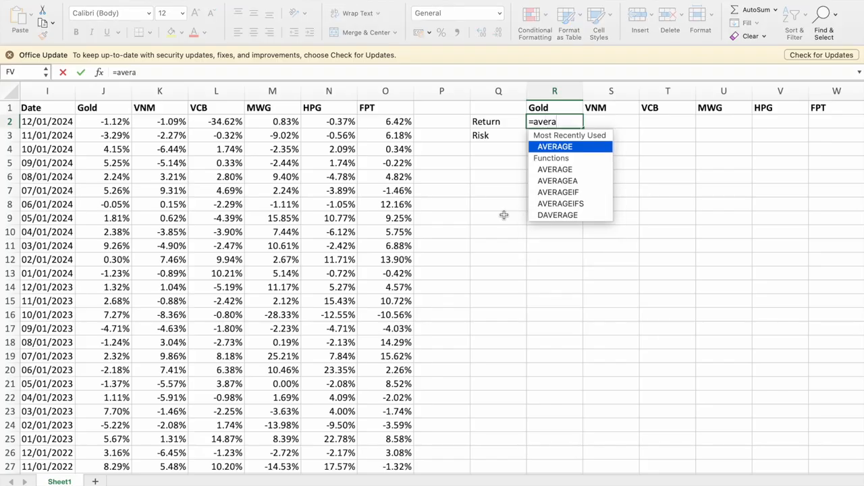
key("Tab")
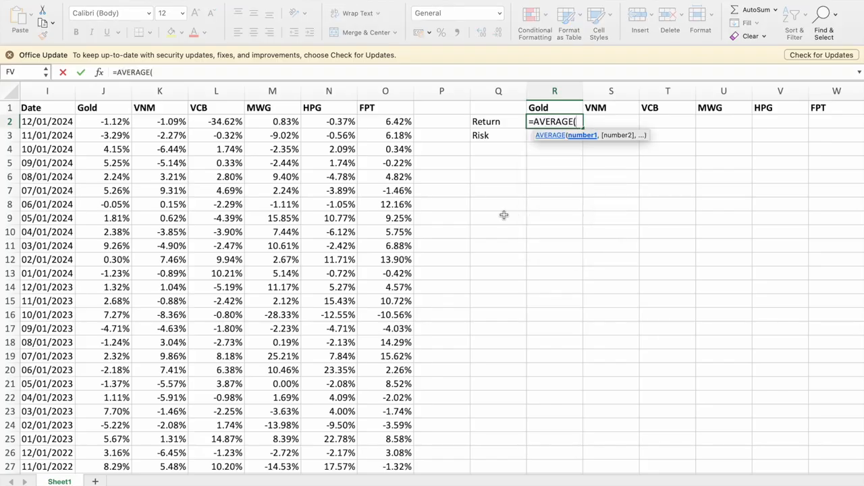
left_click(106, 119)
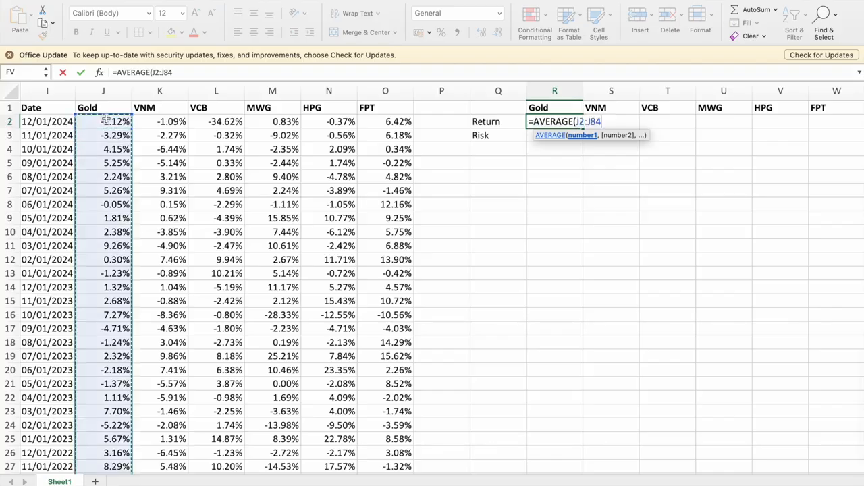
key("ctrl+shift+Down")
key("Return")
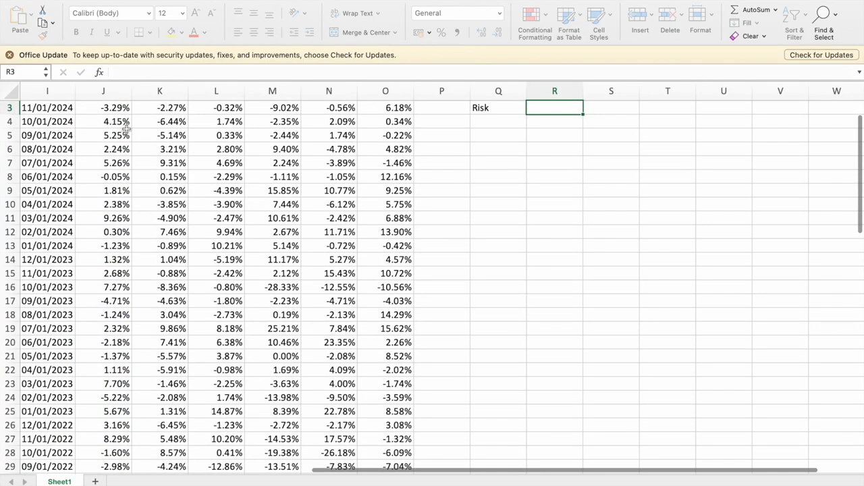
scroll(367, 256, "up", 2)
scroll(462, 182, "left", 2)
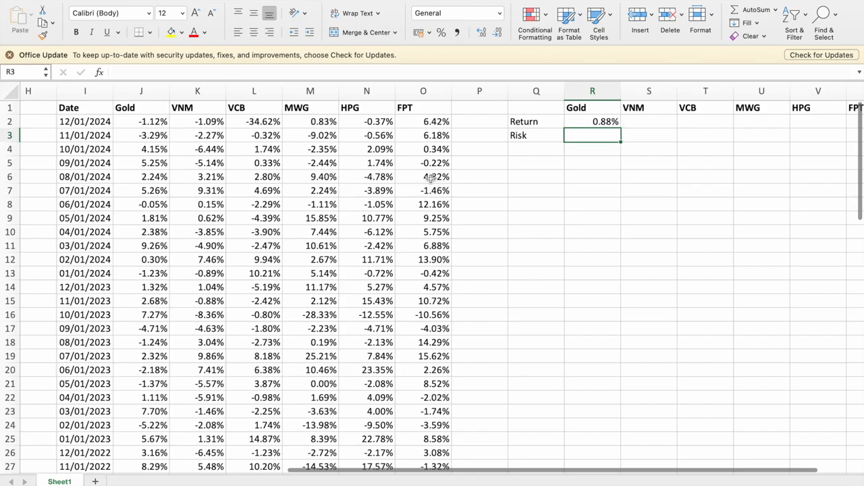
Copy the average return formula in R2 across S2:W2 for the five stocks.
key("Up")
scroll(454, 276, "down", 20)
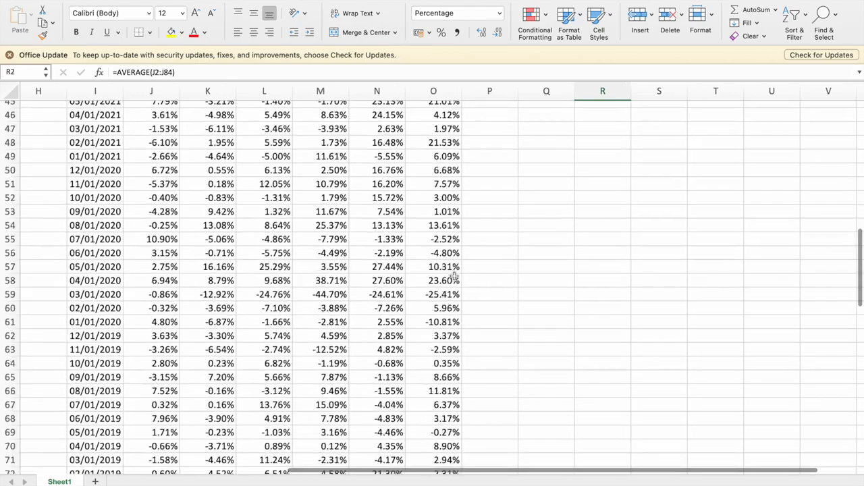
scroll(454, 275, "up", 5)
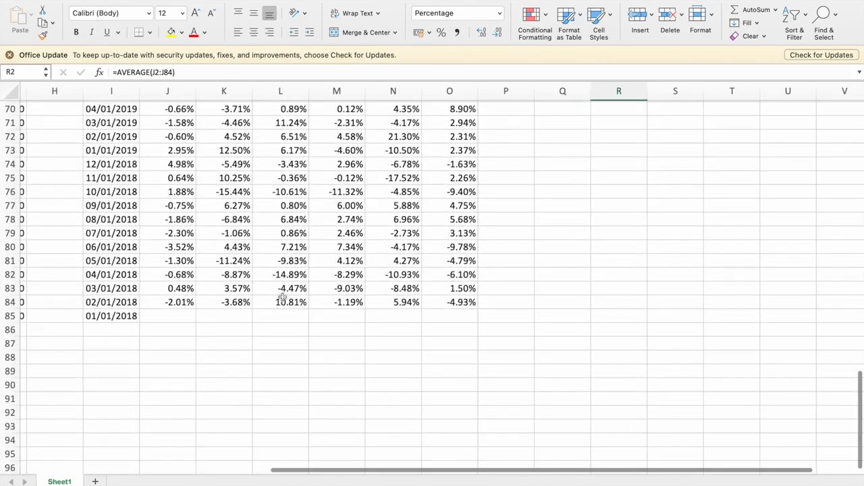
scroll(282, 299, "up", 20)
scroll(506, 231, "down", 1)
scroll(616, 148, "up", 1)
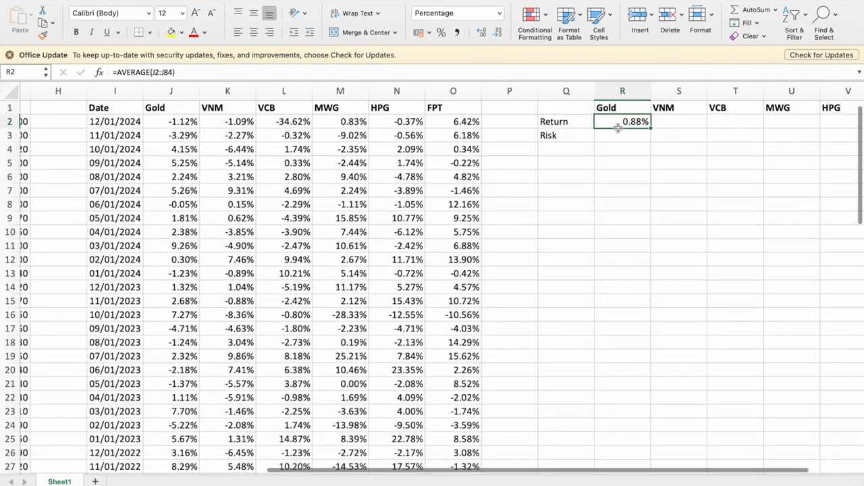
key("ctrl+c")
key("Right")
key("shift+Right")
key("shift+Right")
key("shift+Right")
key("shift+Right")
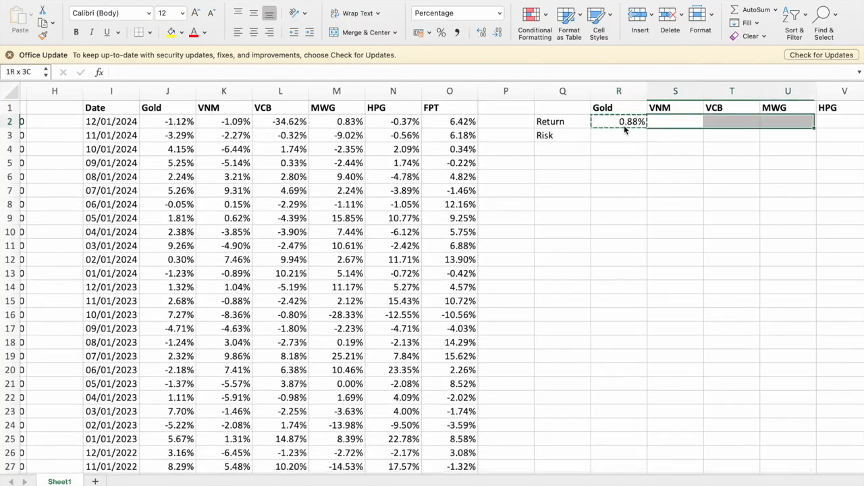
key("super+v")
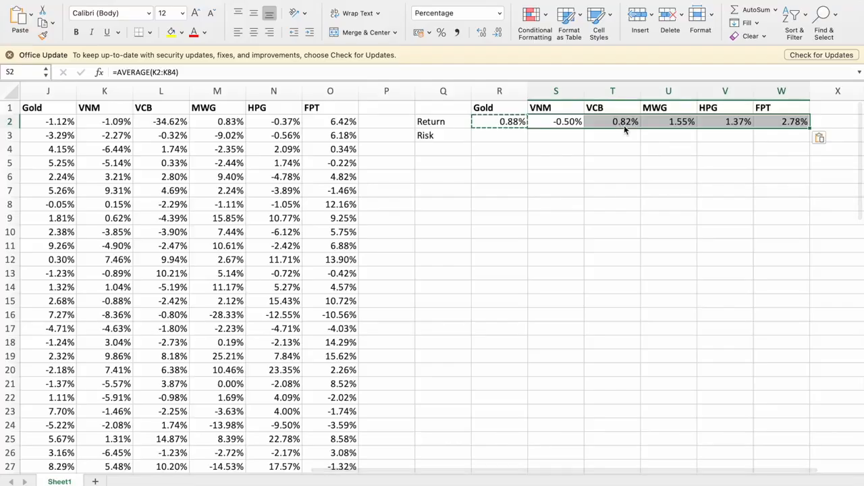
Calculate Gold's risk in R3 with =STDEV.P(J2:J84).
scroll(574, 145, "left", 2)
scroll(560, 148, "up", 1)
scroll(567, 146, "left", 1)
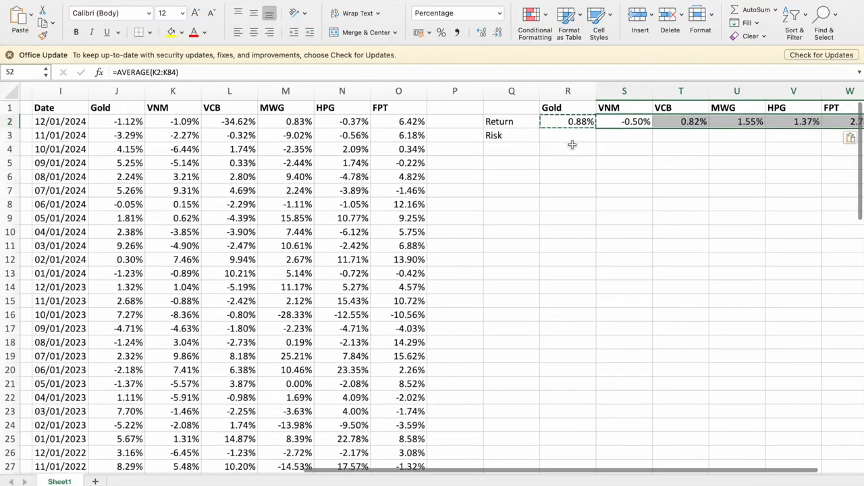
left_click(574, 136)
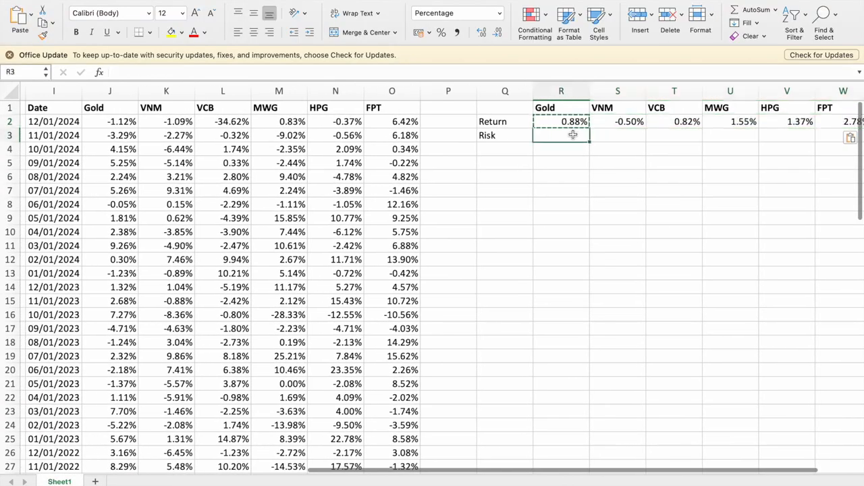
type("=std")
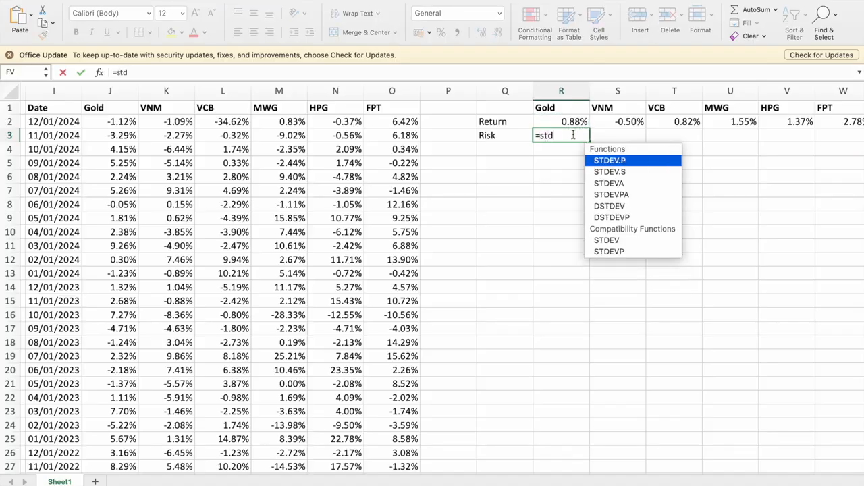
double_click(598, 160)
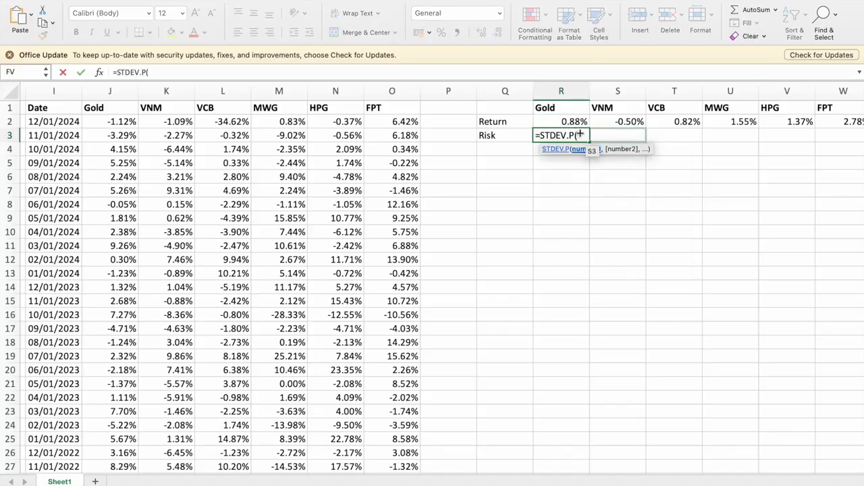
left_click(108, 121)
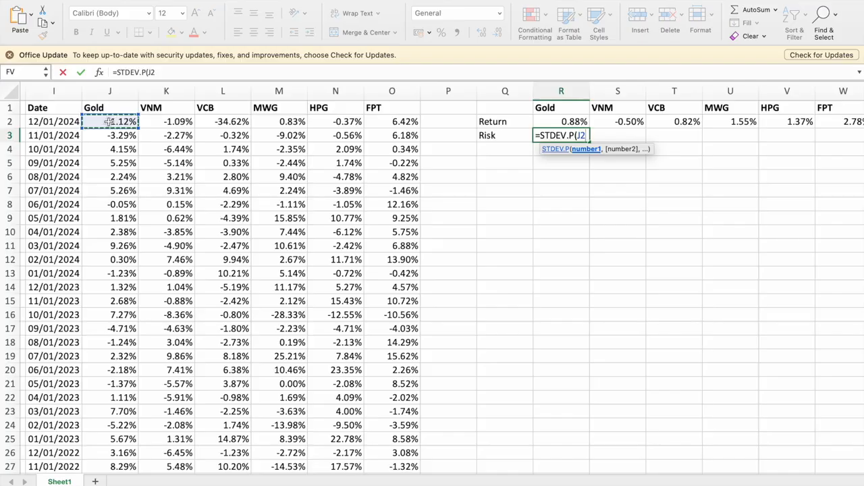
key("ctrl+shift+Down")
key("Return")
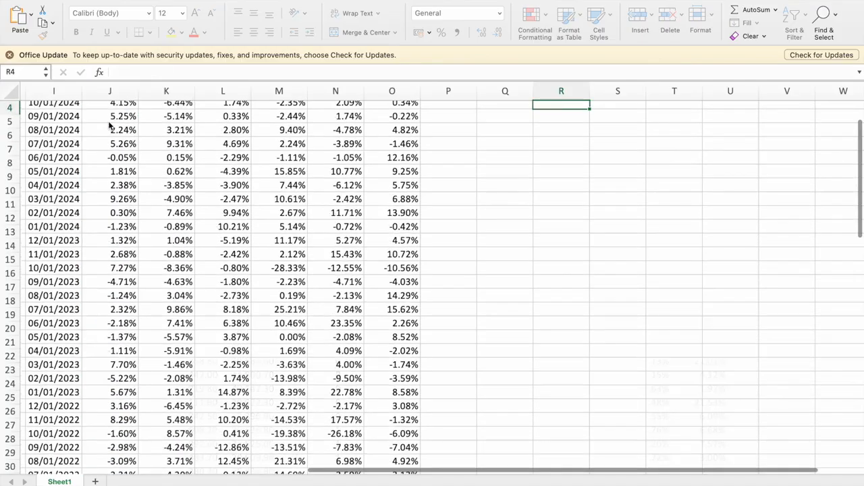
Format Gold's risk in R3 as a percentage with two decimal places.
scroll(436, 344, "down", 20)
scroll(437, 343, "up", 6)
scroll(487, 279, "up", 20)
scroll(490, 279, "right", 1)
scroll(490, 280, "right", 1)
key("Up")
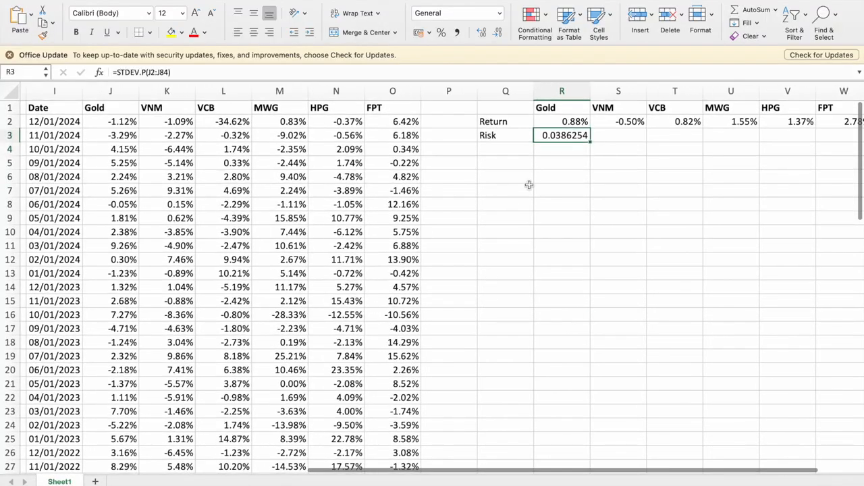
left_click(442, 33)
left_click(480, 35)
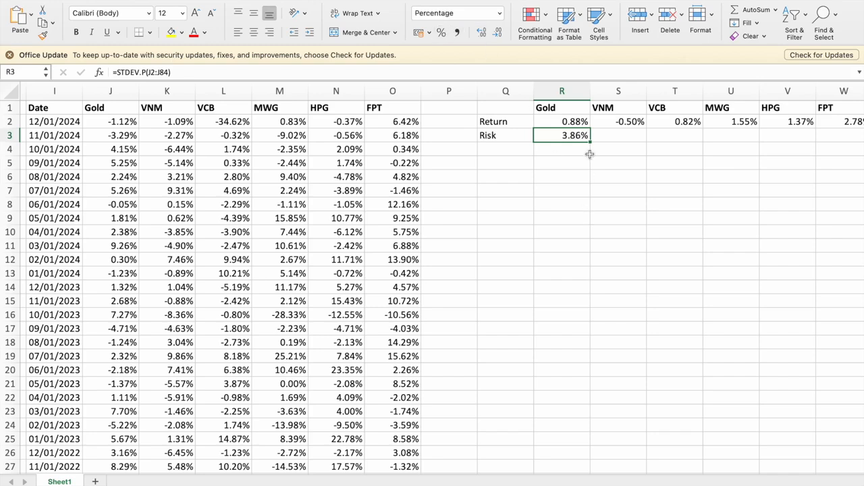
Copy the risk formula in R3 across S3:W3 for the five stocks.
key("cmd+c")
left_click(619, 139)
key("shift+Right")
key("shift+Right")
key("shift+Right")
key("shift+Right")
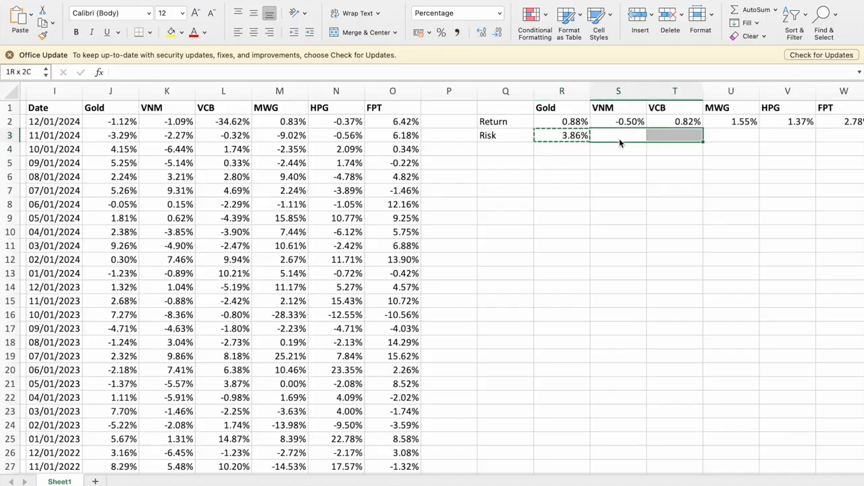
key("cmd+v")
key("Left")
key("Left")
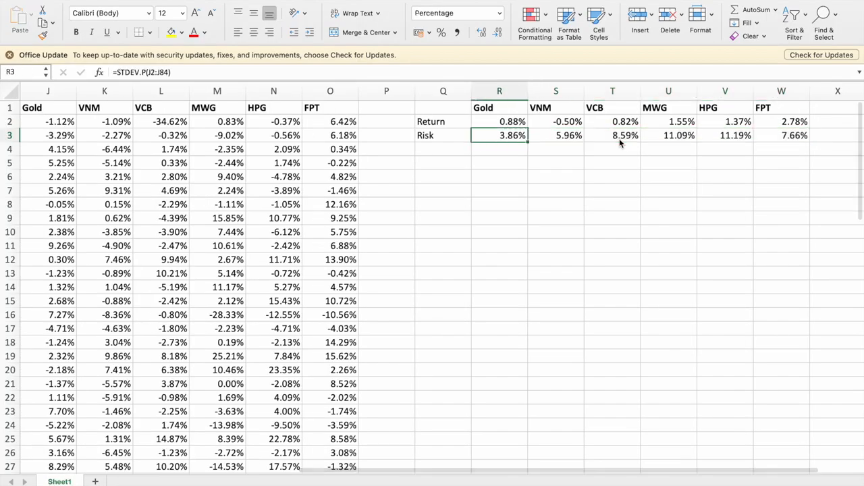
Enter the label Covariance in Q5.
scroll(619, 139, "left", 2)
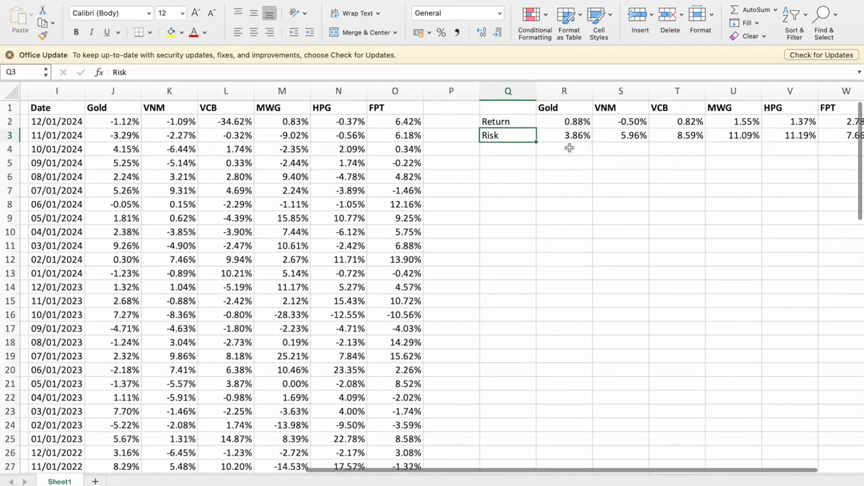
left_click(503, 161)
type("Covari")
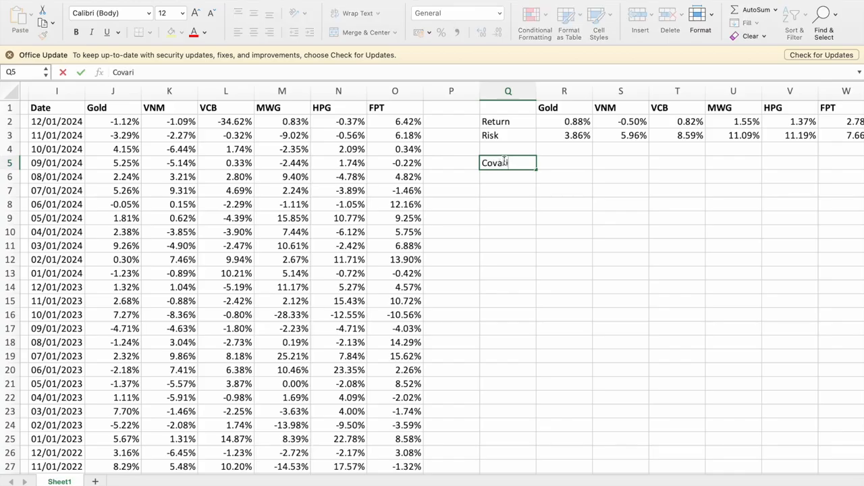
type("ance")
key("ctrl+Return")
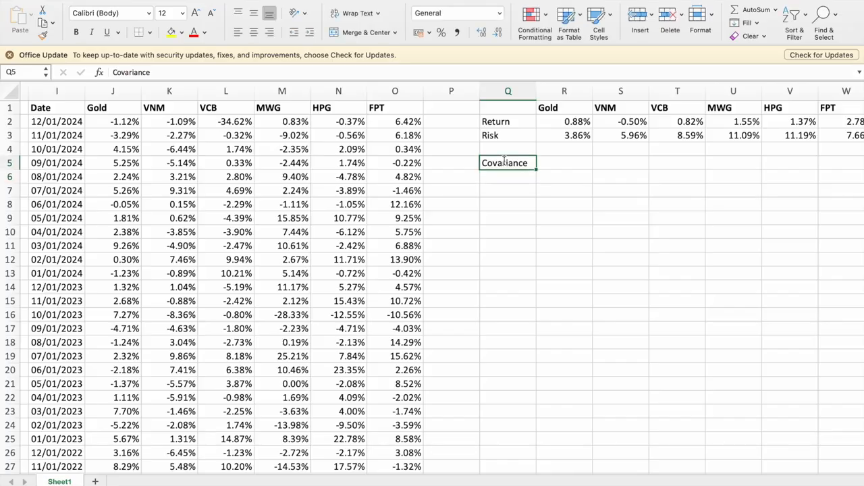
Copy the asset headers from R1:W1 into R5:W5 as the covariance table's column headings.
left_click(563, 110)
key("shift+Right")
key("shift+Right")
key("shift+Right")
key("shift+Right")
key("shift+Right")
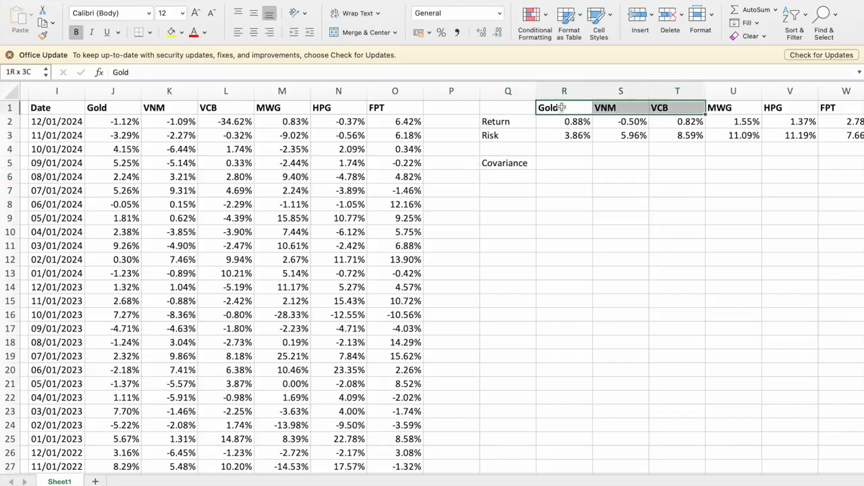
key("cmd+c")
key("Down")
key("Down")
key("Down")
key("Down")
key("cmd+v")
key("Left")
key("Left")
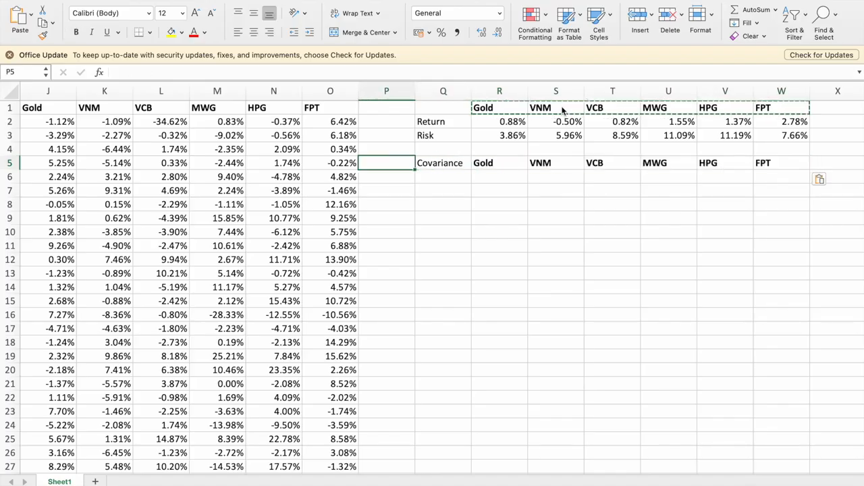
Paste the copied asset headers transposed into Q6:Q11 as the covariance table's row labels.
scroll(550, 171, "left", 2)
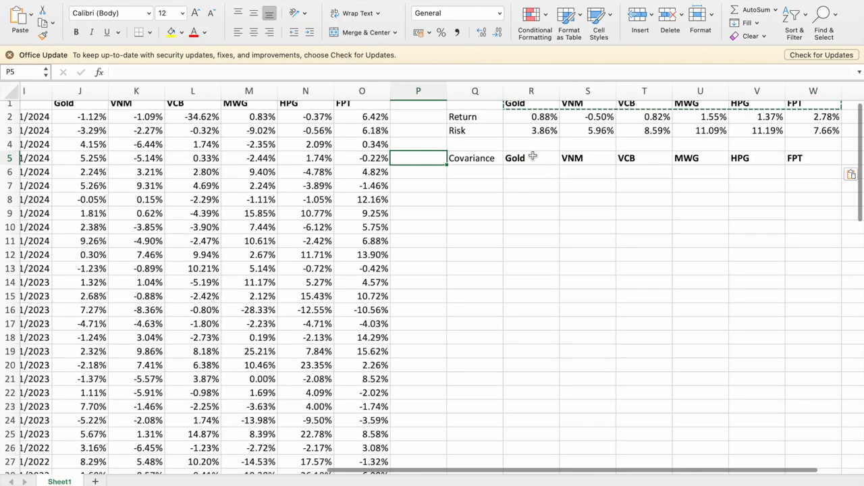
left_click(479, 170)
right_click(479, 170)
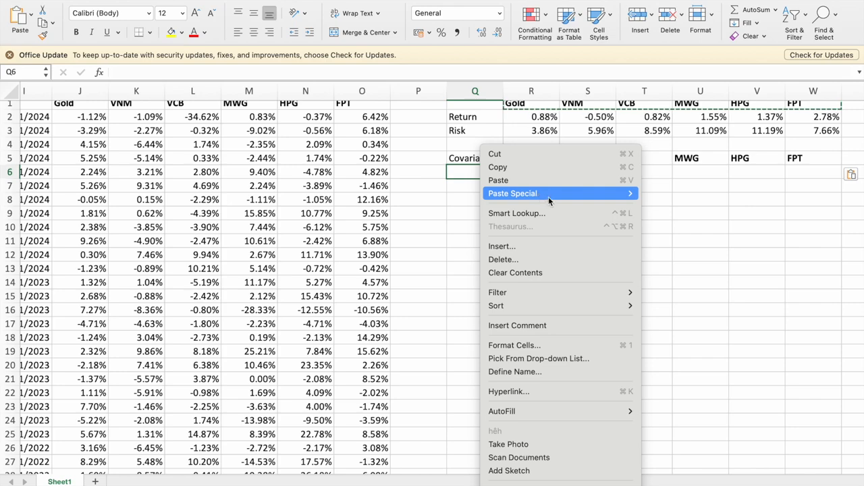
mouse_move(613, 196)
left_click(738, 282)
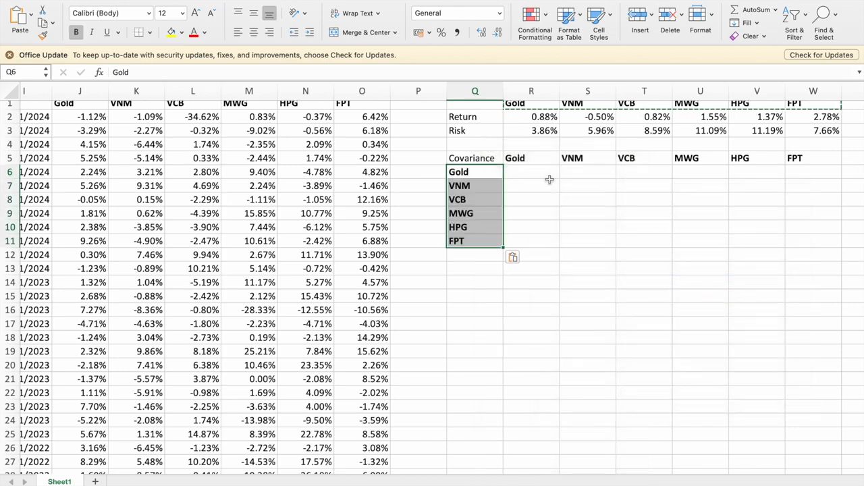
Enter the Gold–Gold covariance formula in R6 as =COVARIANCE.P(J2:J84,J1:J2).
scroll(591, 214, "left", 3)
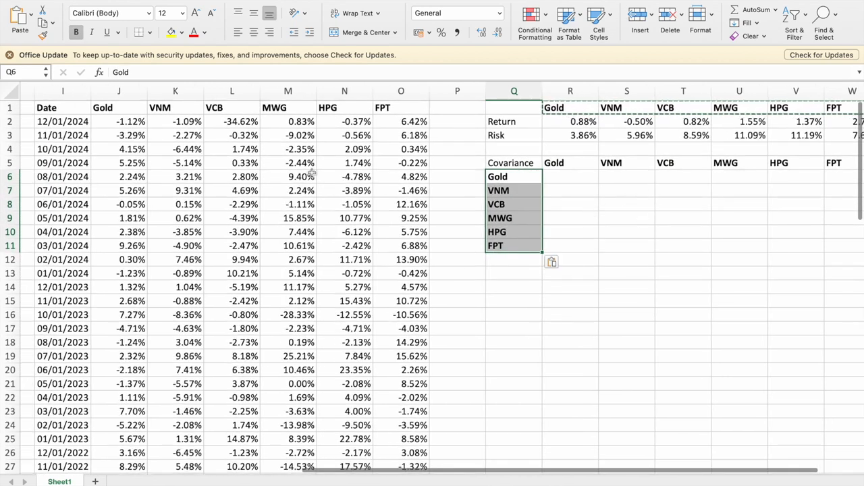
left_click(557, 177)
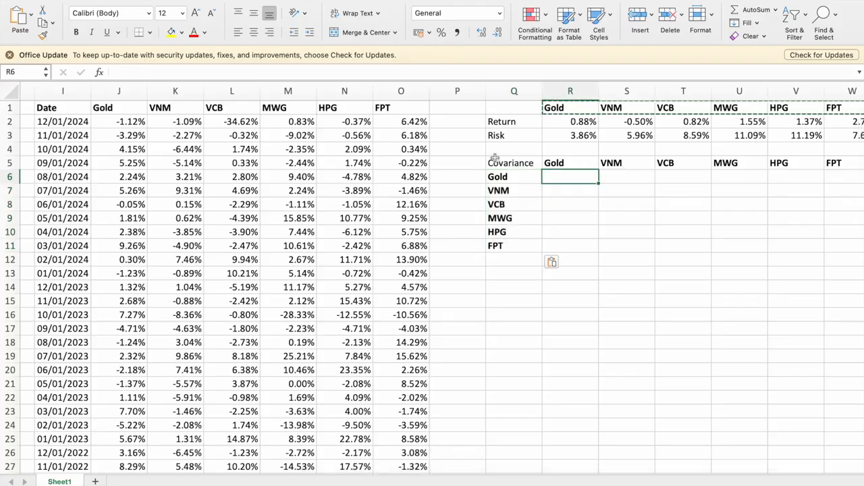
type("=Cov")
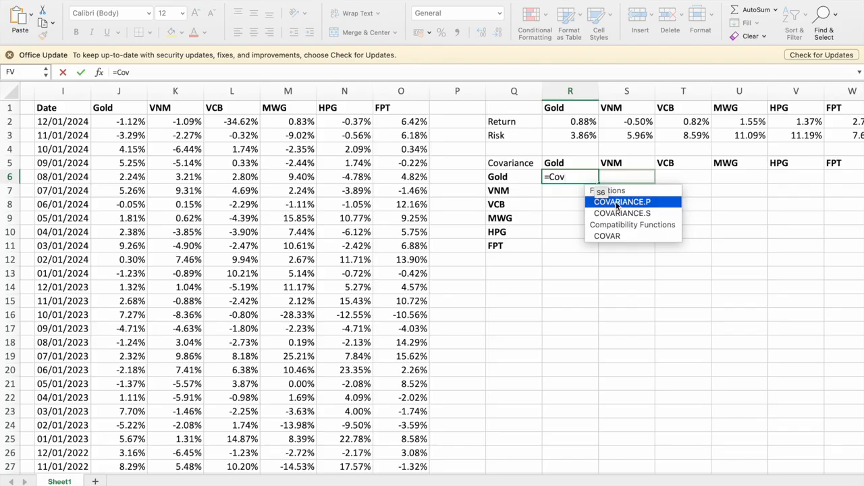
double_click(617, 203)
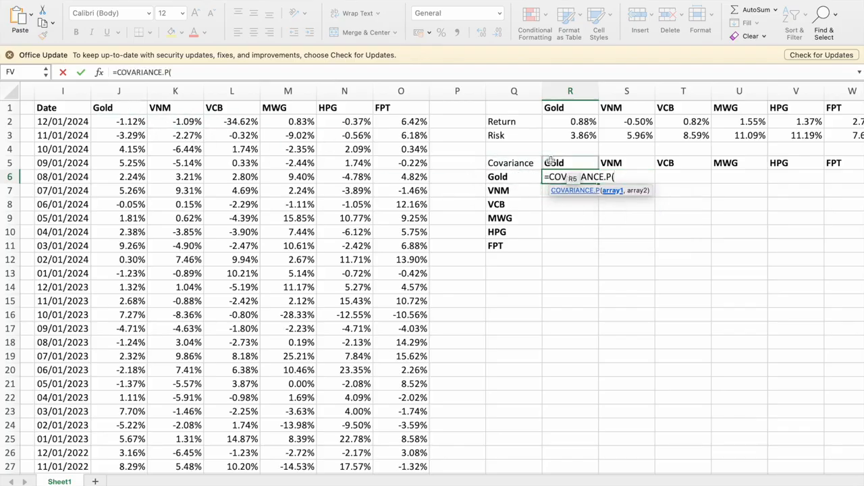
left_click(115, 122)
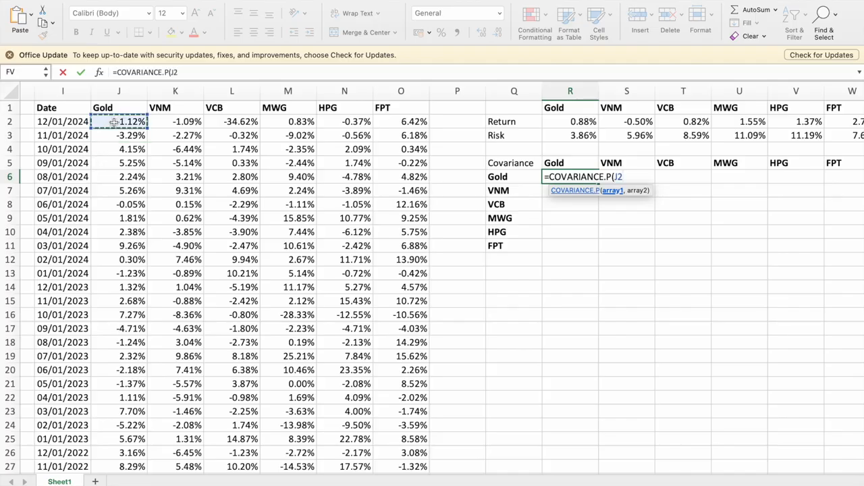
key("ctrl+shift+Down")
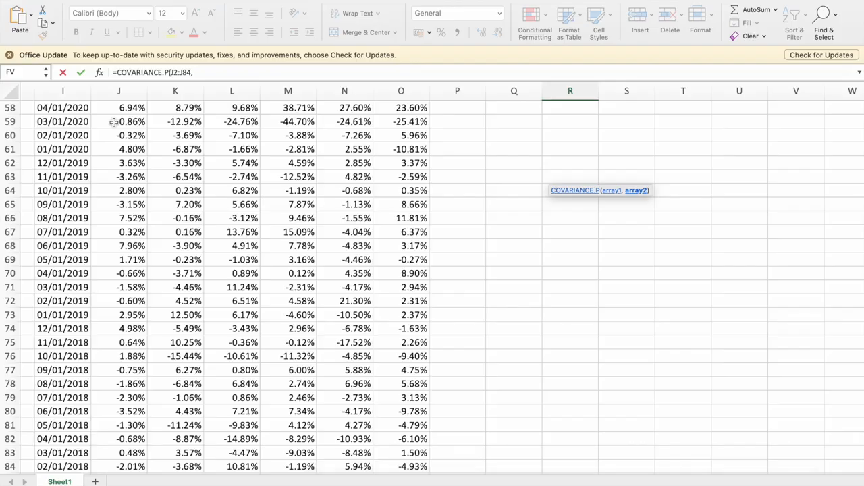
type(",")
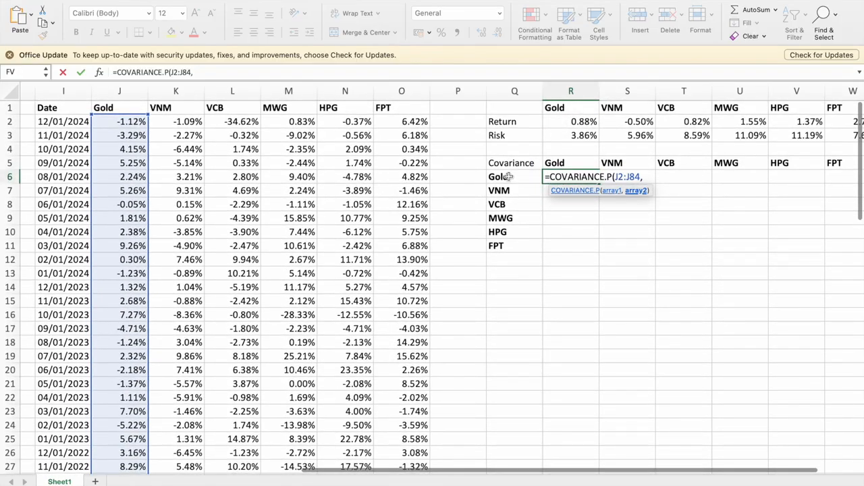
left_click(128, 120)
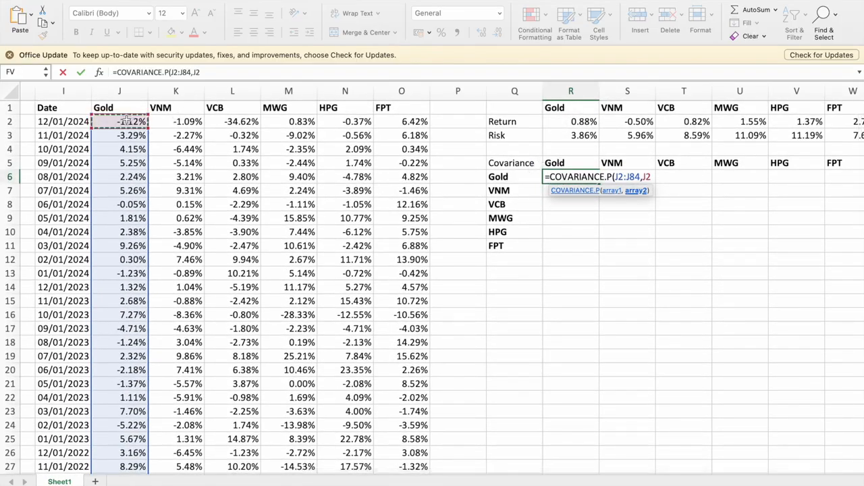
key("super+shift+Down")
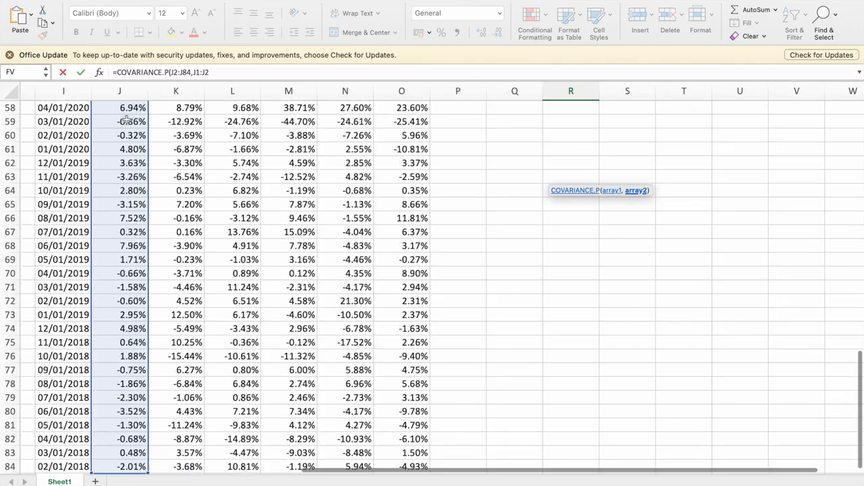
type(")")
key("Return")
Correct the second array of the covariance formula in R6 to J2:J84.
scroll(391, 252, "up", 3)
scroll(391, 252, "down", 3)
key("Up")
scroll(505, 228, "up", 5)
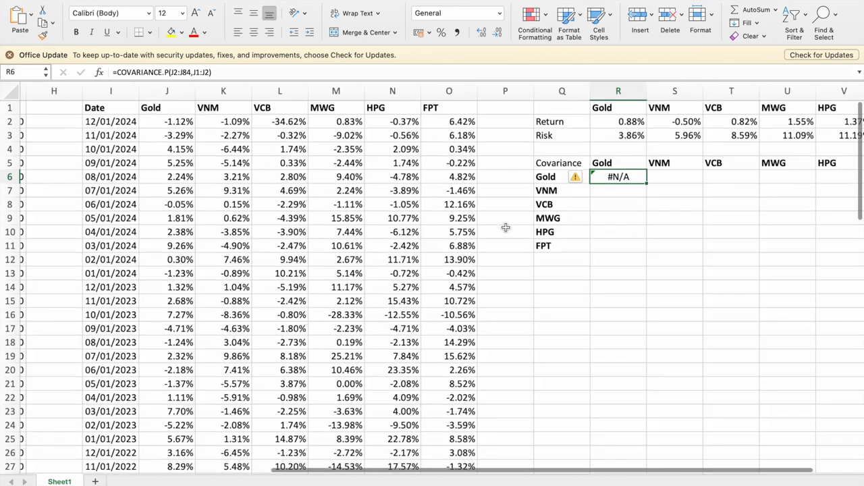
scroll(221, 138, "left", 2)
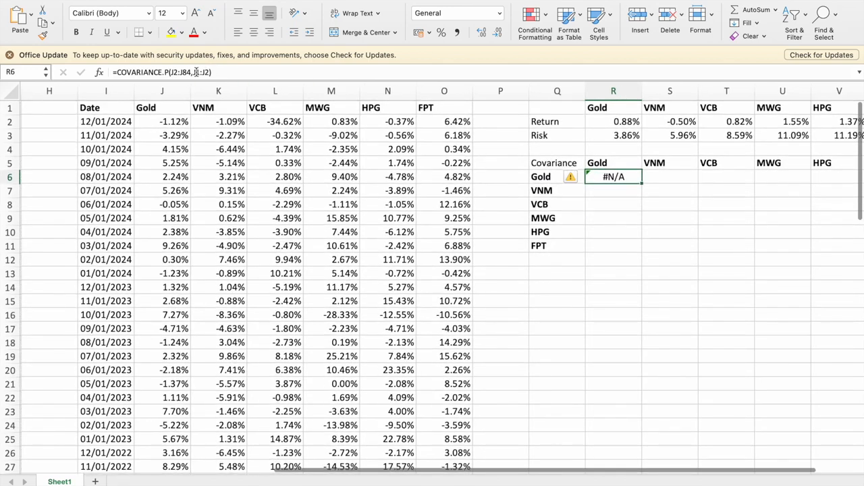
left_click(199, 71)
key("BackSpace")
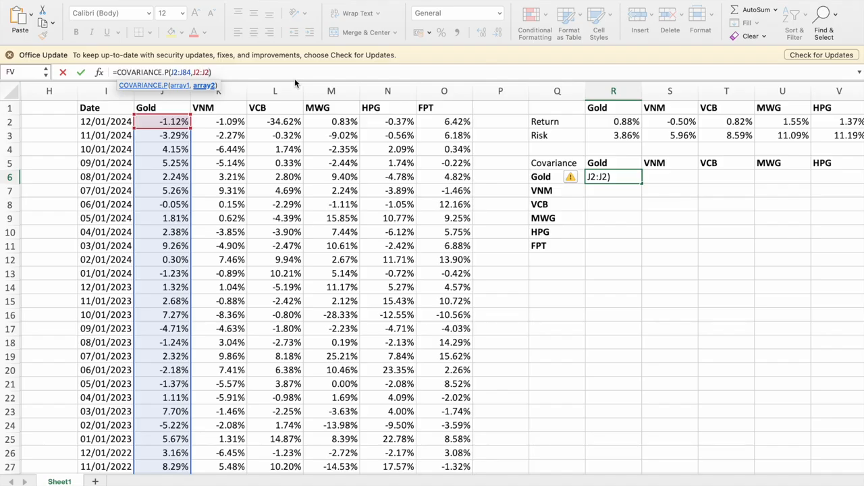
type("84")
key("Return")
key("Up")
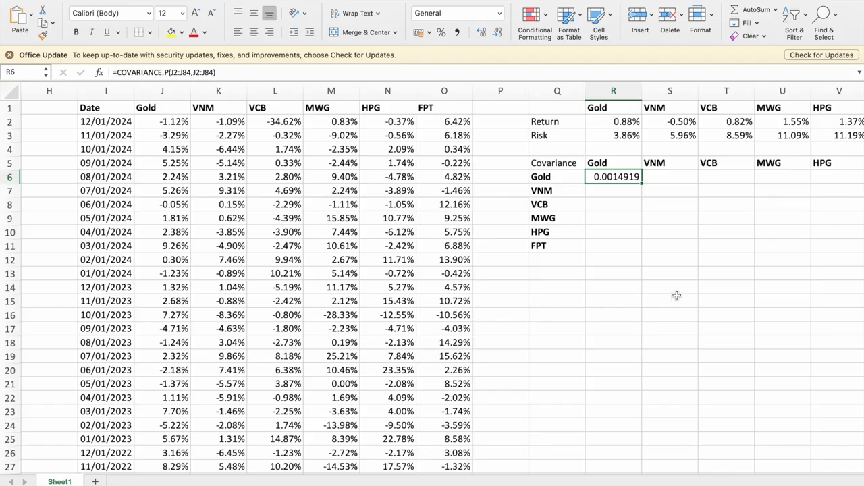
Make the first array of the covariance formula in R6 absolute, as $J$2:$J$84.
double_click(177, 71)
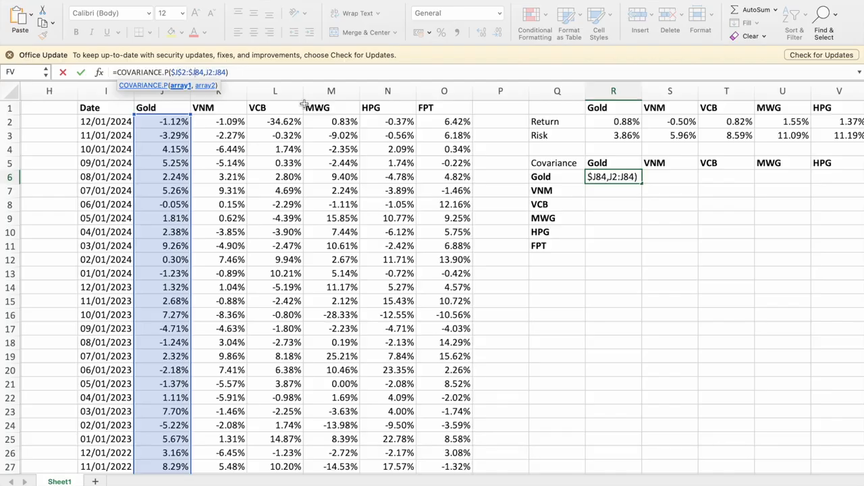
key("Return")
key("Up")
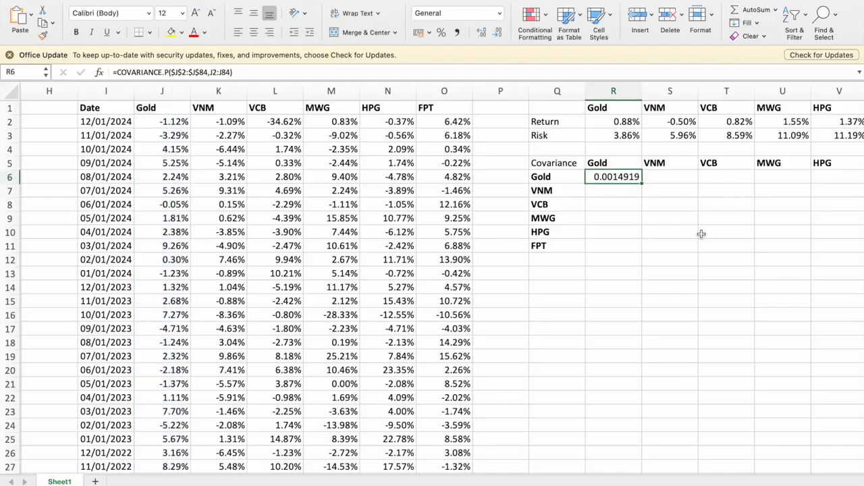
Copy the Gold–Gold covariance formula from R6 across S6:W6 to fill the Gold row of the covariance table.
scroll(672, 190, "right", 2)
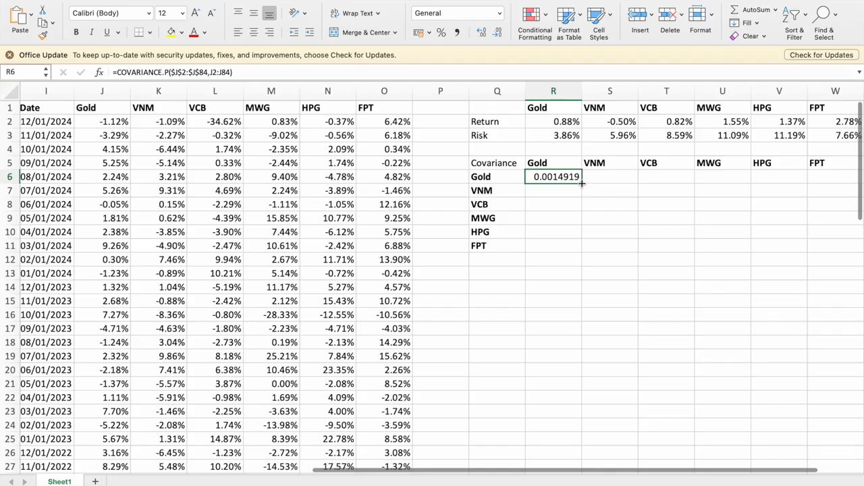
key("super+c")
key("Right")
key("shift+Right")
key("shift+Right")
key("shift+Right")
key("shift+Right")
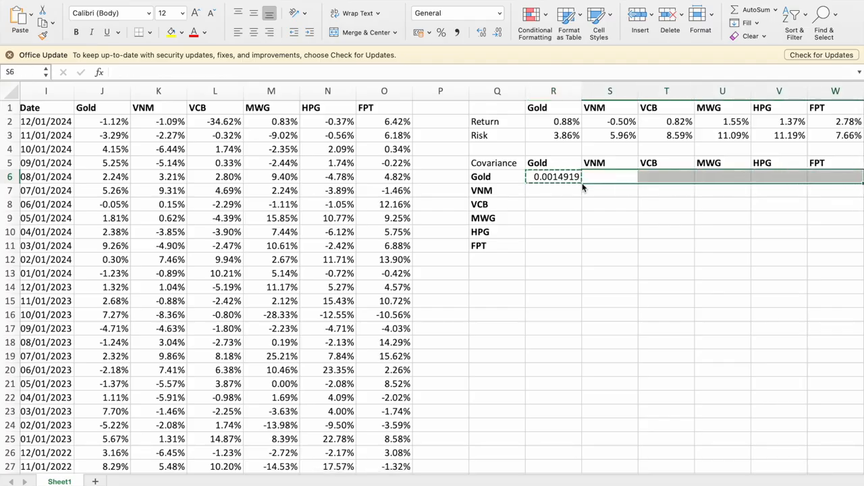
key("super+v")
Check the array references of the Gold row covariance formulas in R6, S6 and T6.
key("Left")
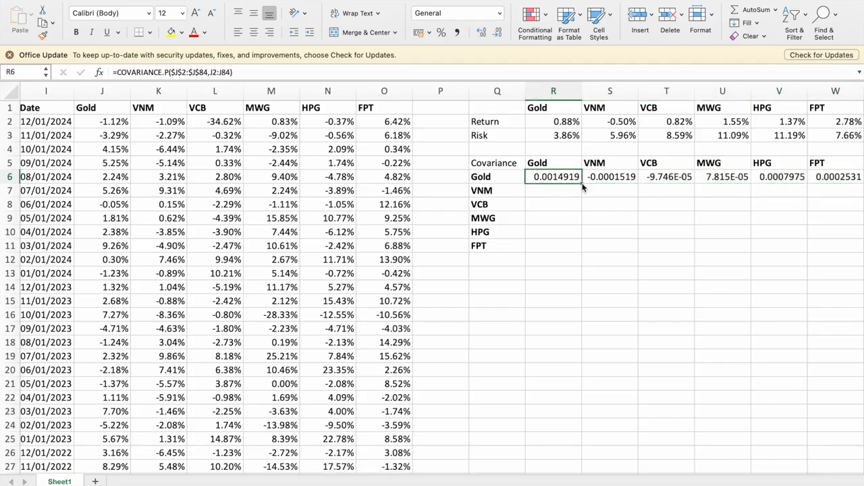
key("Right")
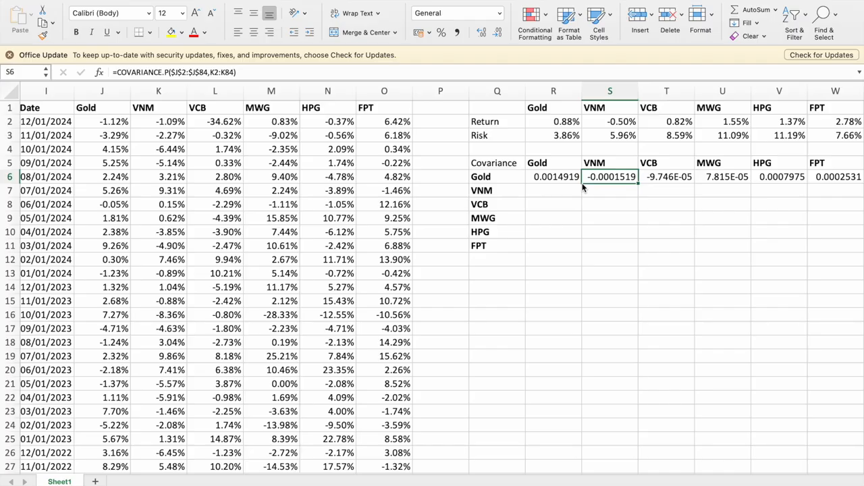
key("Right")
scroll(629, 229, "right", 2)
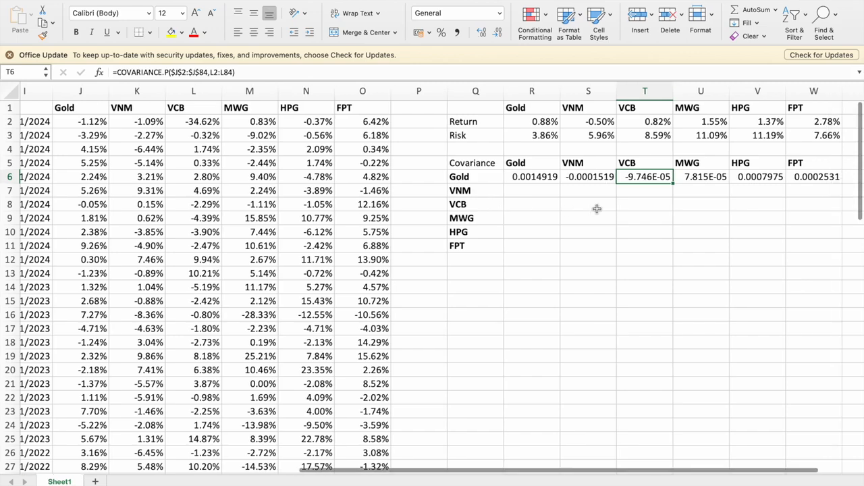
left_click(531, 189)
key("Up")
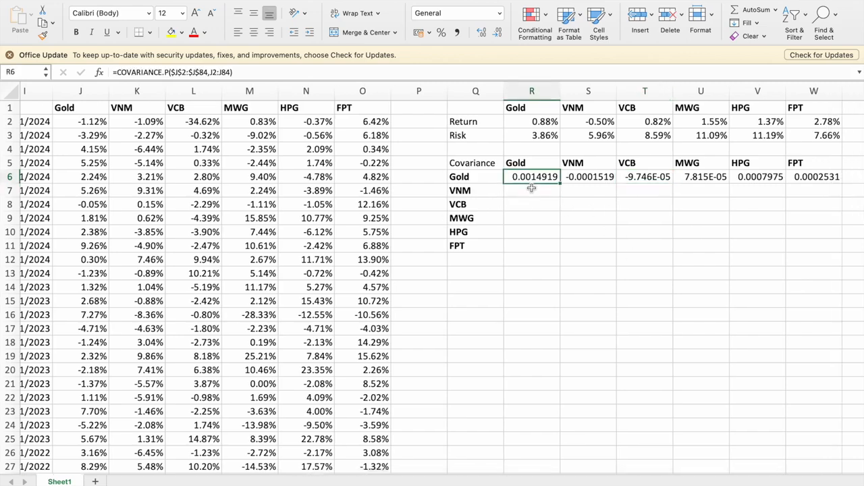
left_click(213, 71)
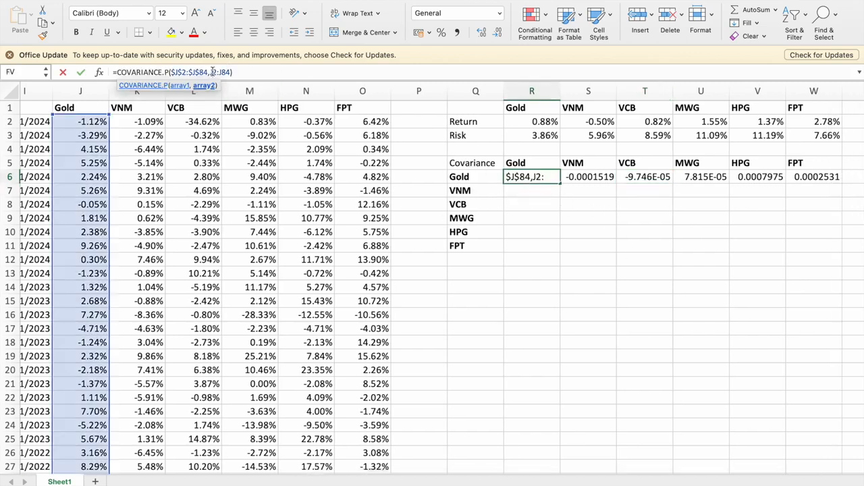
scroll(494, 222, "left", 3)
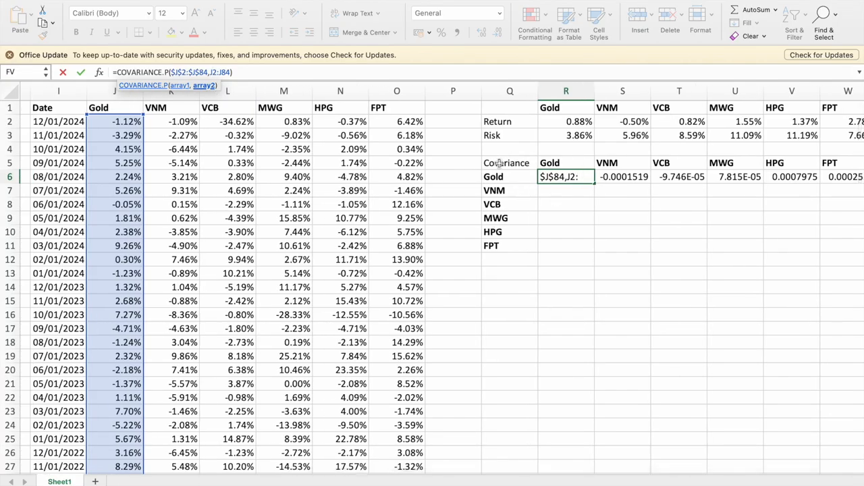
key("Return")
Enter the VNM–Gold covariance formula in R7 as =COVARIANCE.P(K2:K84,J2:J84).
type("=")
left_click(183, 122)
key("BackSpace")
key("BackSpace")
type("CoVARIANCE.P(")
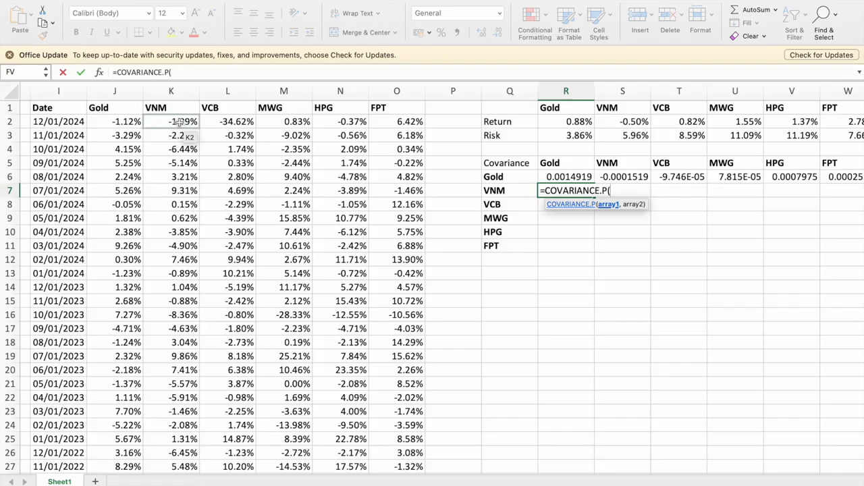
left_click(185, 124)
key("super+shift+Down")
type(",")
scroll(233, 193, "up", 20)
left_click(113, 122)
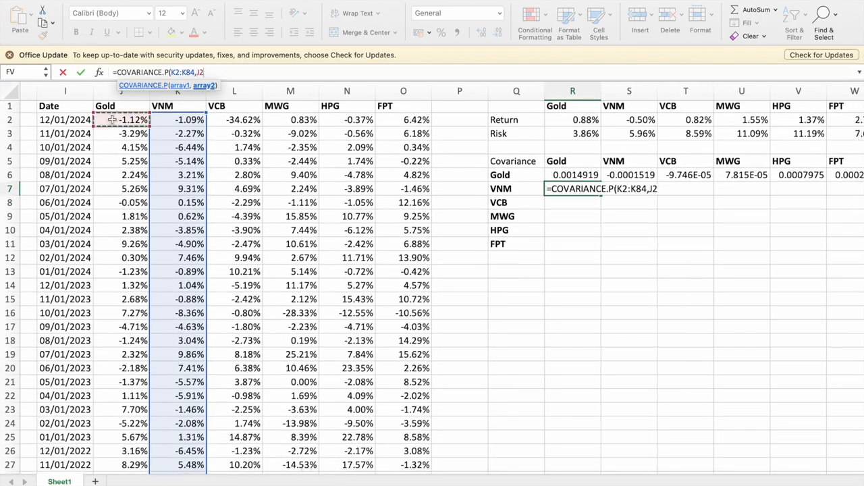
key("super+shift+Down")
key("Return")
Make the first array of the covariance formula in R7, K2:K84, absolute.
key("Up")
left_click(170, 71)
key("F4")
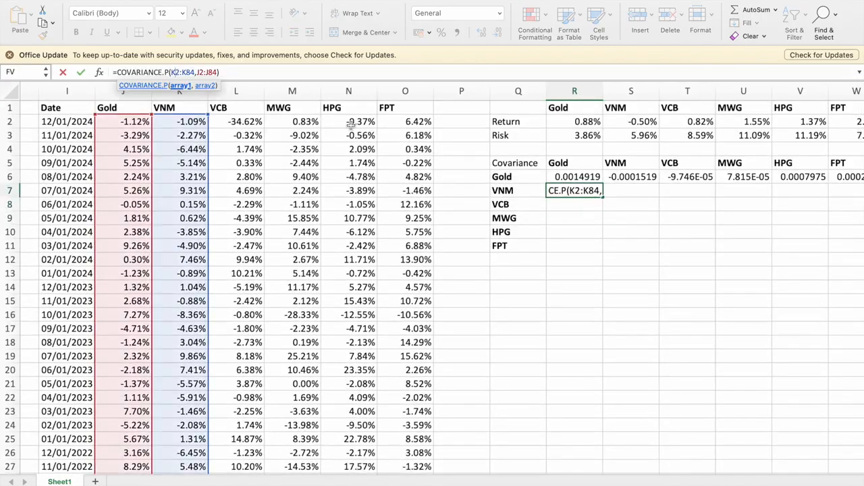
key("Return")
Copy the covariance formula from R7 across S7:W7 to fill the VNM row.
key("Up")
key("super+c")
key("Right")
key("shift+Right")
key("shift+Right")
key("shift+Right")
key("shift+Right")
key("super+v")
key("Left")
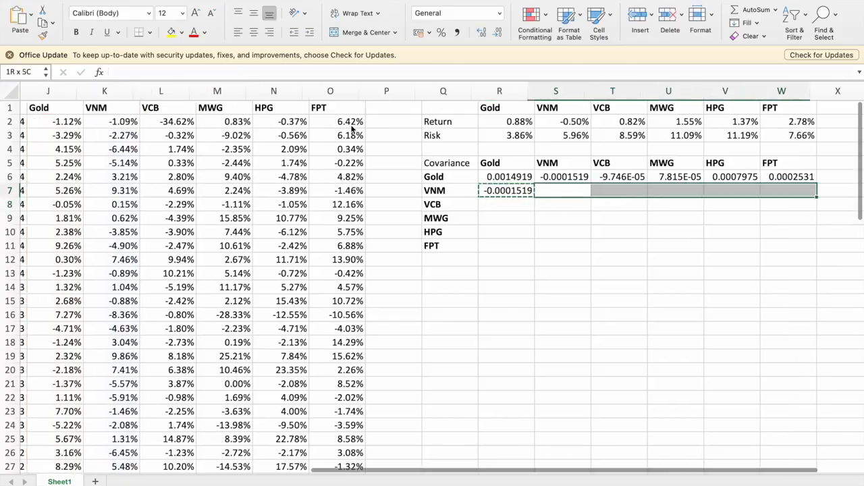
Enter the VCB–Gold covariance formula in R8 as =COVARIANCE.P(L2:L84,J2:J84).
scroll(352, 126, "left", 2)
key("Down")
type("=covar")
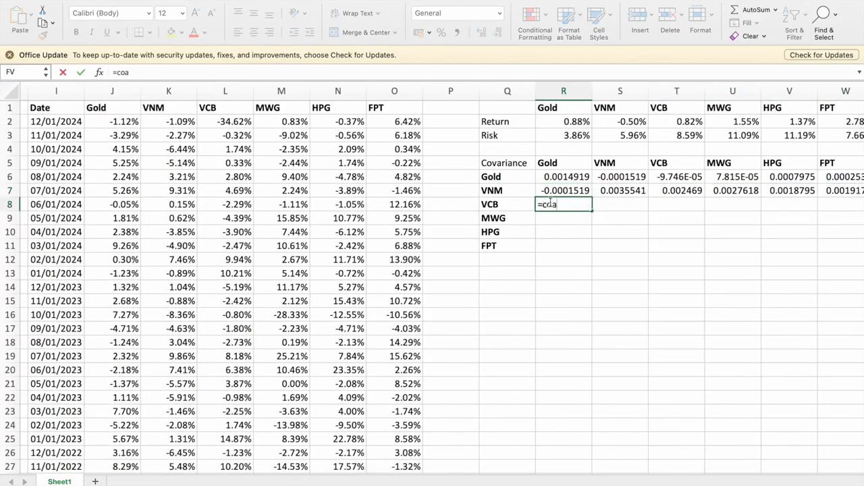
key("Tab")
left_click(222, 121)
key("shift+super+Down")
type(",")
left_click(128, 121)
key("shift+super+Down")
key("Return")
Make the first array of the covariance formula in R8 absolute, as $L$2:$L$84.
key("Up")
left_click(175, 71)
key("F4")
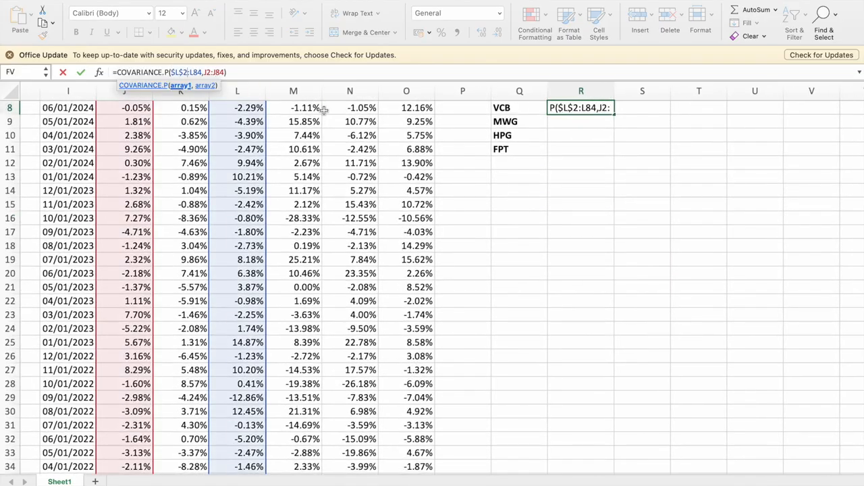
key("Right")
key("F4")
key("Return")
Copy the covariance formula from R8 across S8:W8 to fill the VCB row.
key("Up")
scroll(324, 114, "up", 4)
key("super+c")
key("Right")
key("shift+Right")
key("shift+Right")
key("shift+Right")
key("shift+Right")
key("super+v")
Enter the MWG–Gold covariance formula in R9 as =COVARIANCE.P(M2:M84,J2:J84).
key("Down")
key("Left")
type("=cova")
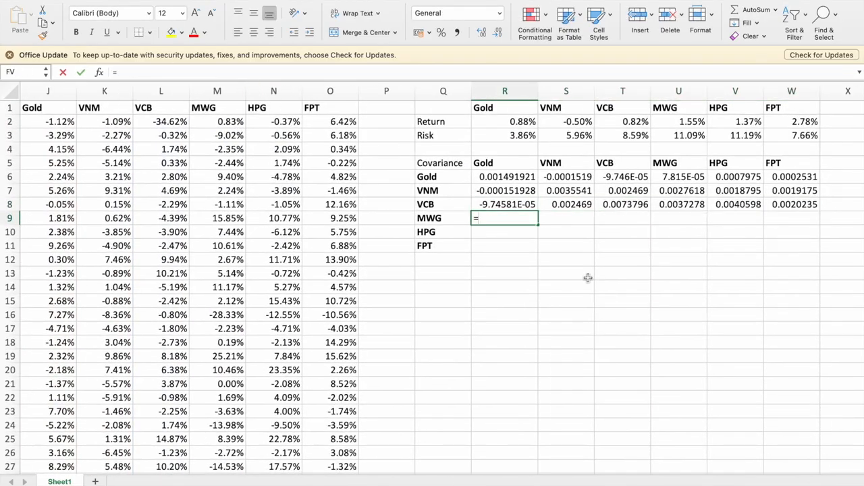
left_click(512, 244)
left_click(209, 118)
key("shift+super+Down")
type(",")
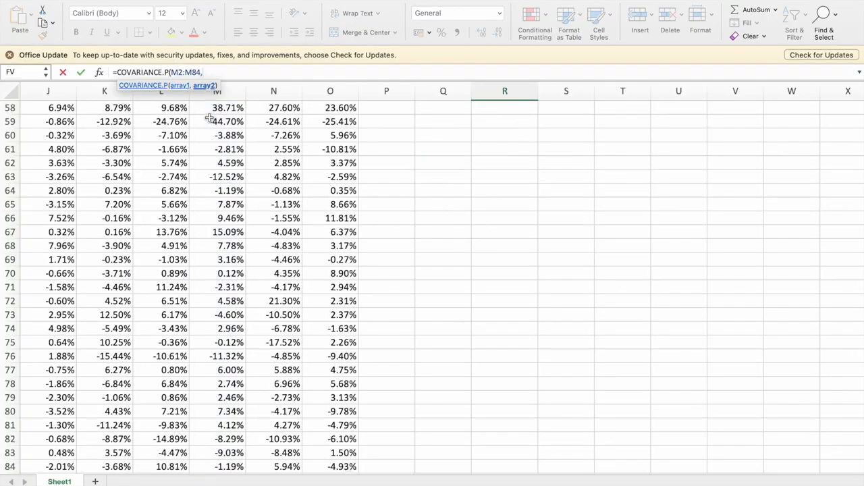
scroll(209, 118, "up", 15)
scroll(209, 118, "left", 2)
left_click(131, 118)
key("shift+super+Down")
key("Return")
Make the first array of the covariance formula in R9 absolute, as $M$2:$M$84.
key("Up")
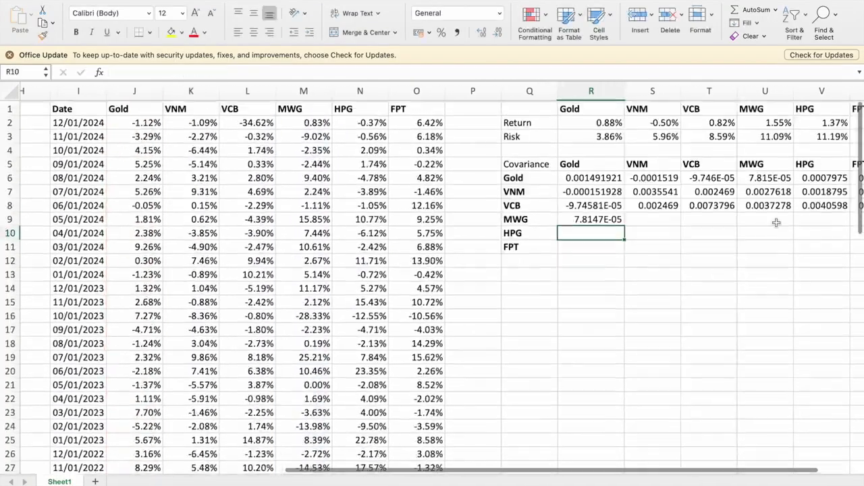
key("F2")
type("$")
key("Return")
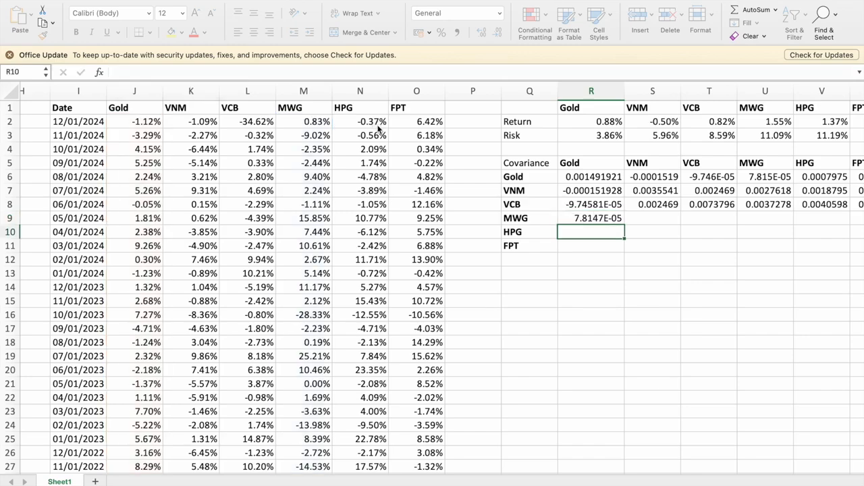
Copy the covariance formula from R9 across S9:W9 to fill the MWG row.
key("Up")
key("super+c")
key("Right")
key("shift+Right")
key("shift+Right")
key("shift+Right")
key("shift+Right")
key("Return")
key("Left")
key("Right")
key("Right")
key("Right")
key("Right")
scroll(378, 130, "left", 1)
Enter the HPG–Gold covariance formula in R10 as =COVARIANCE.P(N2:N84,J2:J84).
left_click(529, 235)
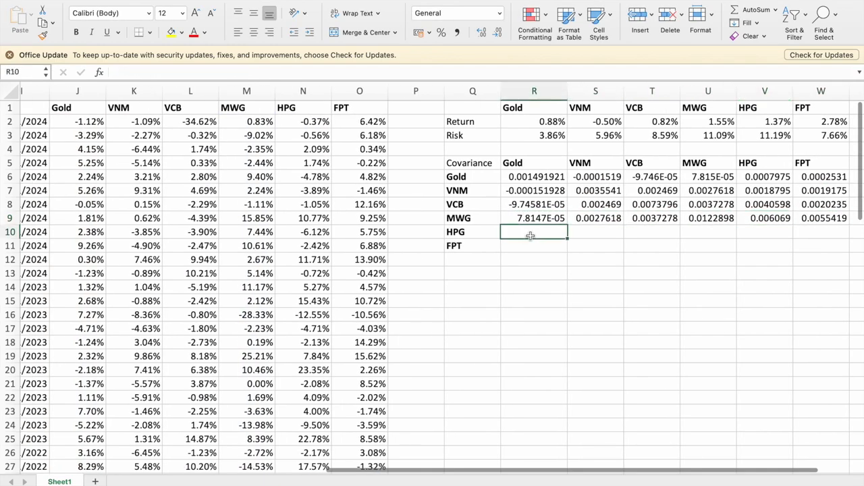
type("=COVARIANCE.P(")
left_click(308, 120)
key("shift+super+Down")
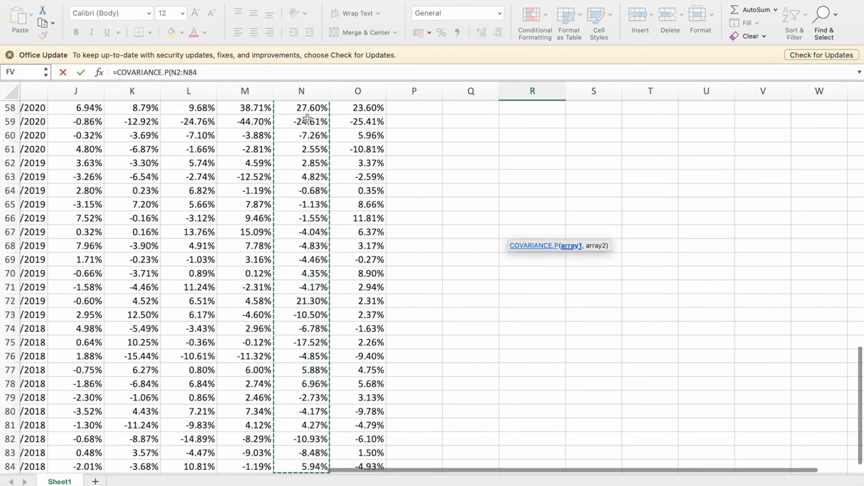
type(",")
scroll(332, 247, "left", 2)
left_click(249, 123)
key("shift+super+Down")
key("Return")
Make the first array of the covariance formula in R10 absolute, as $N$2:$N$84.
scroll(428, 196, "right", 1)
key("Up")
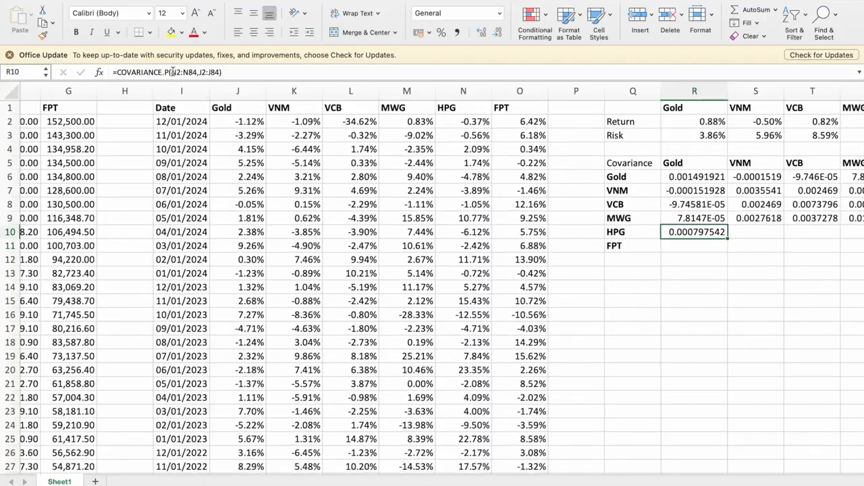
left_click(171, 72)
type("$")
key("Right")
key("dollar")
key("Right")
key("Right")
key("dollar")
key("Right")
key("dollar")
key("Return")
Copy the covariance formula from R10 across S10:W10 to fill the HPG row.
key("Up")
key("super+c")
key("Right")
key("shift+Right")
key("shift+Right")
key("shift+Right")
key("shift+Right")
key("super+v")
key("Left")
key("Up")
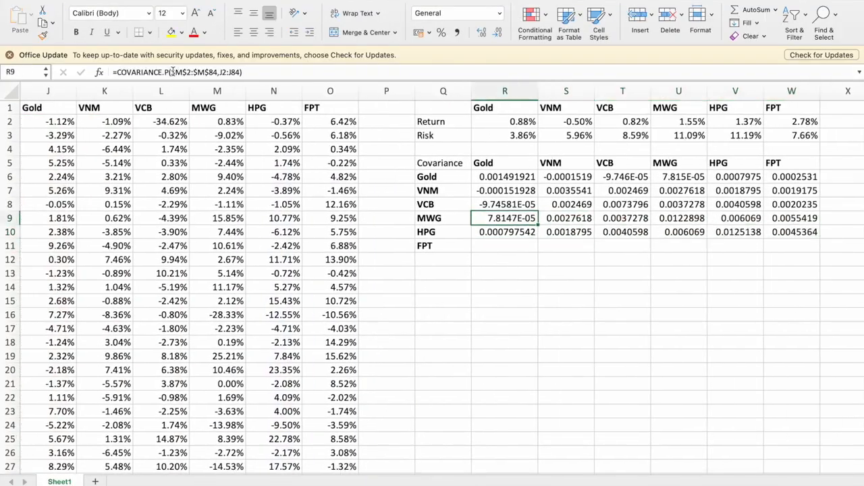
Enter the FPT–Gold covariance formula in R11 as =COVARIANCE.P(O2:O84,J2:J84).
key("Down")
key("Down")
type("=COVARIANCE.P(")
left_click(327, 121)
key("shift+super+Down")
type(",")
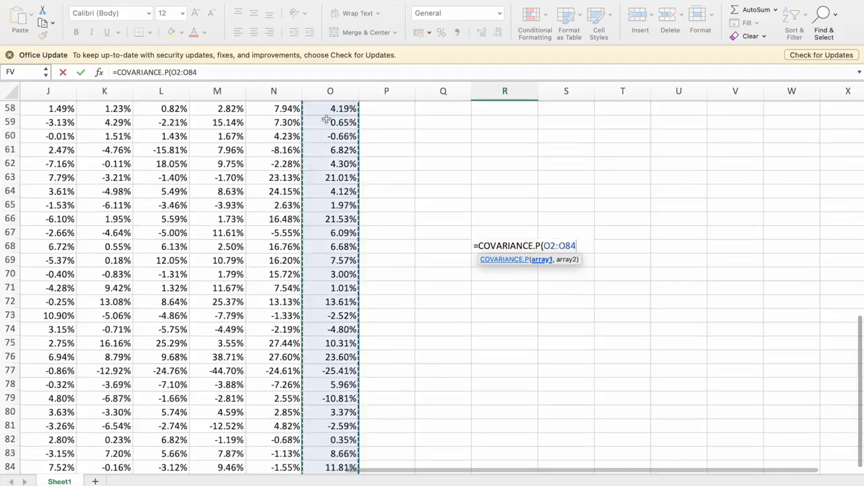
left_click(73, 121)
key("shift+super+Down")
type(")")
key("Return")
key("Up")
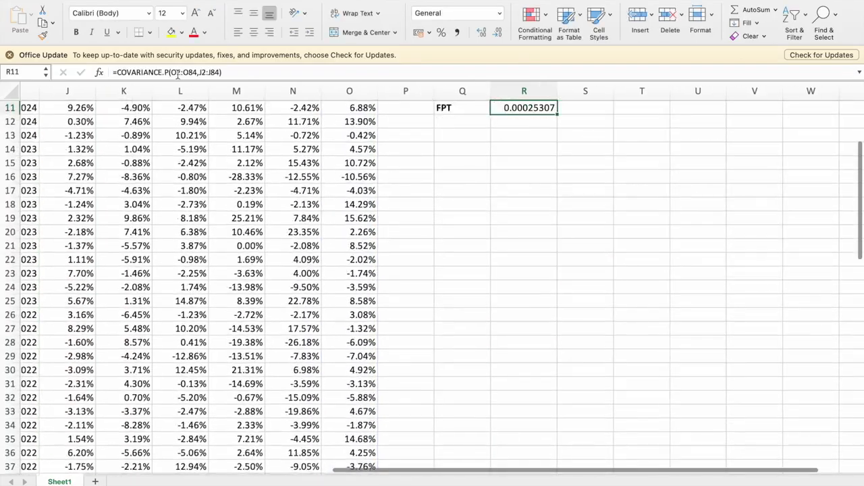
Make the first array of the FPT–Gold covariance formula in R11 absolute, as $O$2:$O$84.
left_click(174, 72)
type("$")
key("Right")
type("$")
key("Right")
key("Right")
type("$")
Copy the covariance formula from R11 across S11:W11 to fill the FPT row.
key("Right")
key("dollar")
key("Return")
scroll(407, 188, "up", 5)
key("Up")
key("super+c")
key("Right")
key("shift+Right")
key("shift+Right")
key("shift+Right")
key("shift+Right")
key("super+v")
Enter the heading Portfolio in Q13, two rows below the covariance matrix.
key("Left")
key("Up")
key("Up")
key("Up")
key("Up")
key("Up")
key("Up")
key("Left")
scroll(406, 188, "right", 3)
left_click(375, 272)
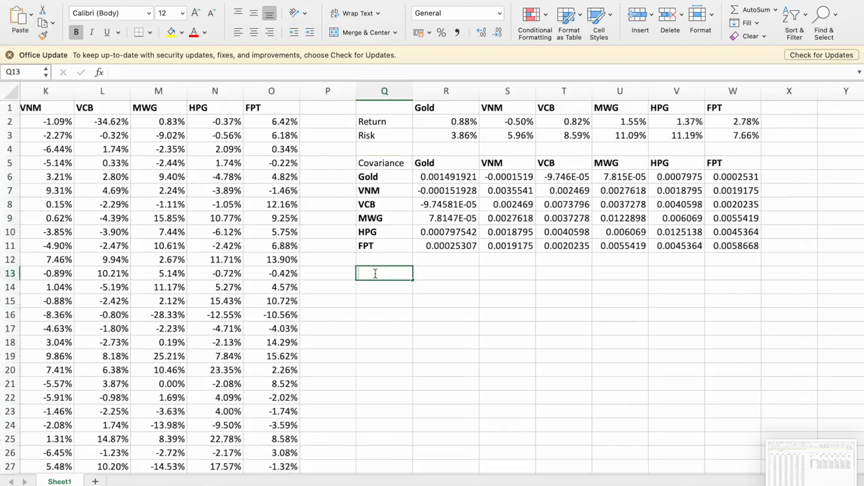
type("Portf")
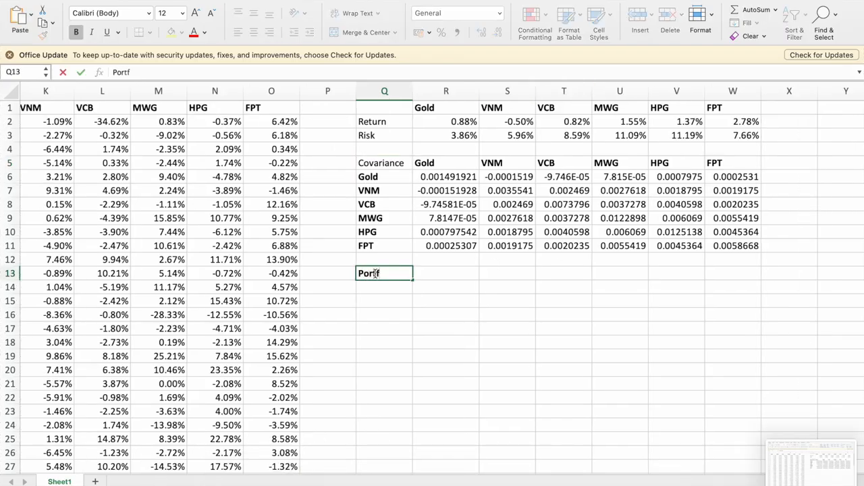
key("Return")
Copy the asset headers from R5:W5 into R13:W13 beside the Portfolio heading.
left_click(426, 161)
key("super+shift+Right")
key("super+c")
key("Down")
Label Q14 as Weight and enter the Gold weight in R14 as =1/6.
key("Down")
key("Down")
key("Down")
key("Down")
key("Down")
key("Down")
key("Down")
key("super+v")
key("Down")
key("Left")
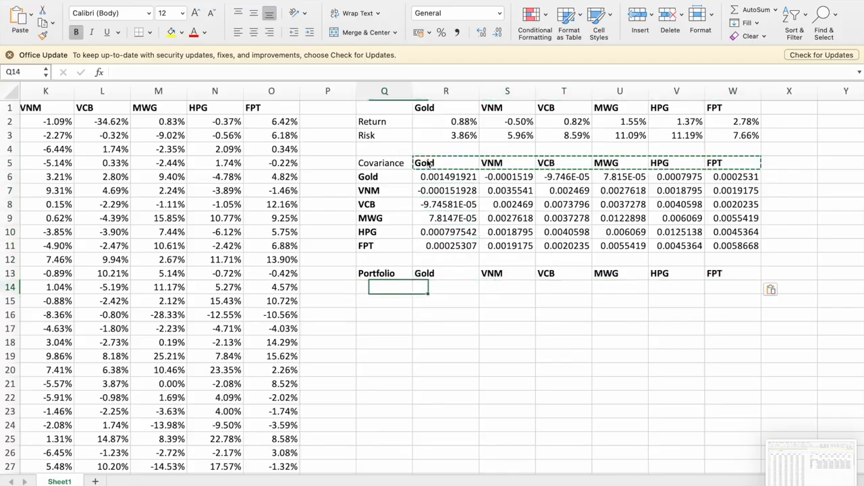
type("Wi")
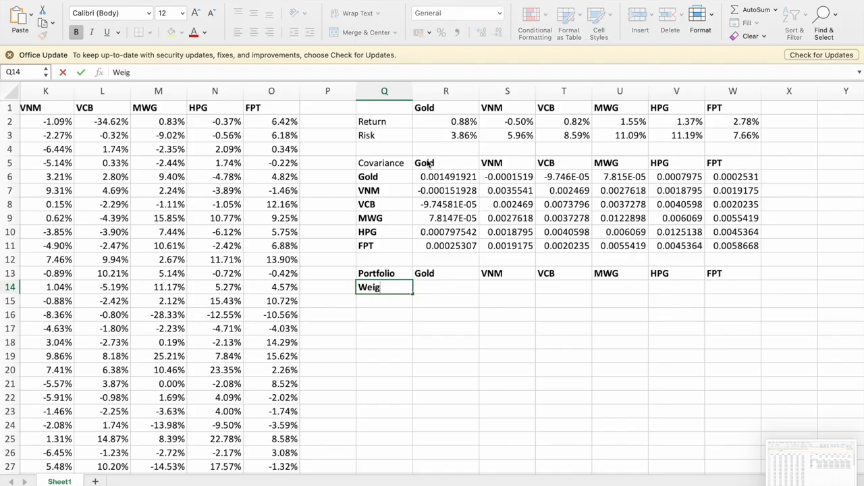
key("Tab")
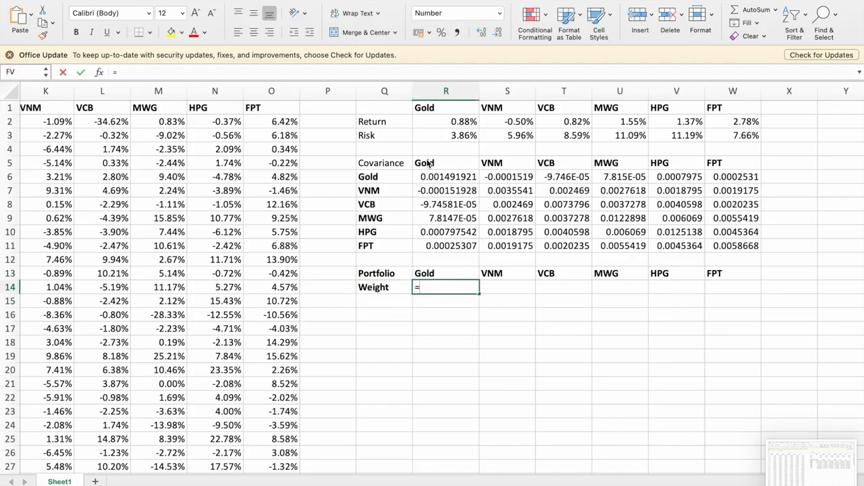
type("=1/6")
key("Return")
Copy the 1/6 weight from R14 across S14:W14 for the five stocks.
key("Up")
key("super+c")
key("Right")
key("shift+Right")
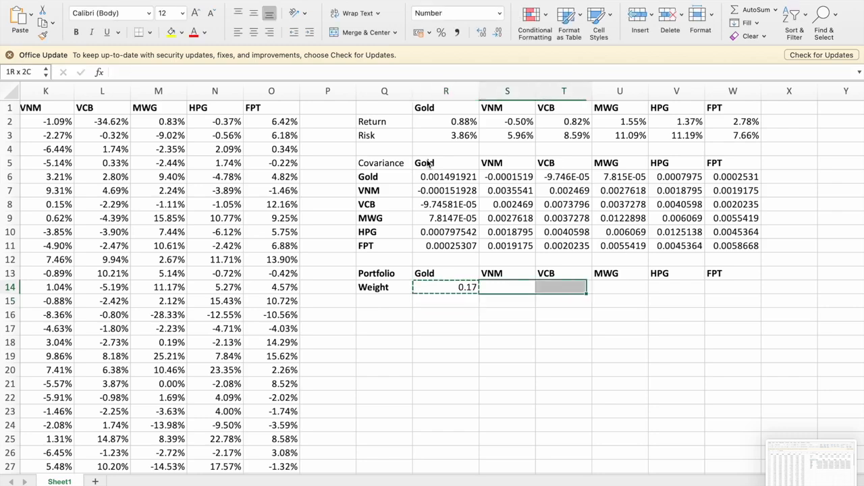
key("shift+Right")
key("shift+Right")
key("shift+Right")
key("super+v")
Total the portfolio weights in X14 with a SUM of R14:W14.
key("Right")
key("Right")
key("Right")
key("Right")
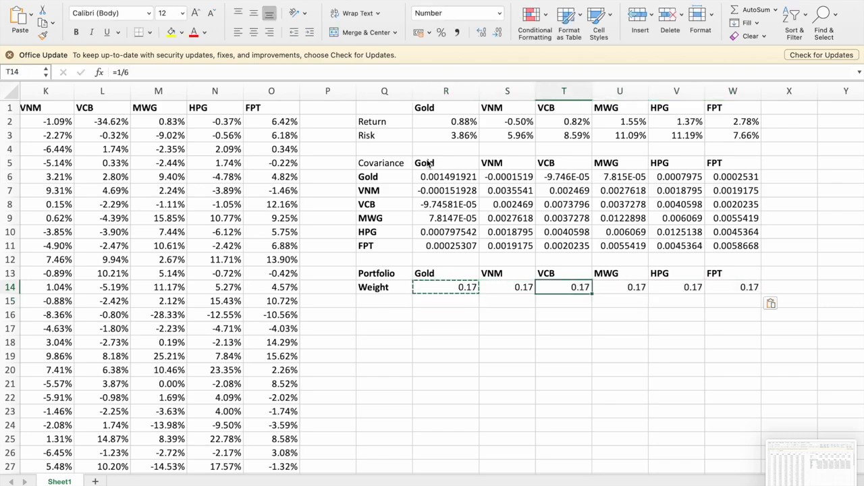
type("=sum(")
key("Left")
key("shift+Left")
key("shift+Left")
key("shift+Left")
key("shift+Left")
key("shift+Left")
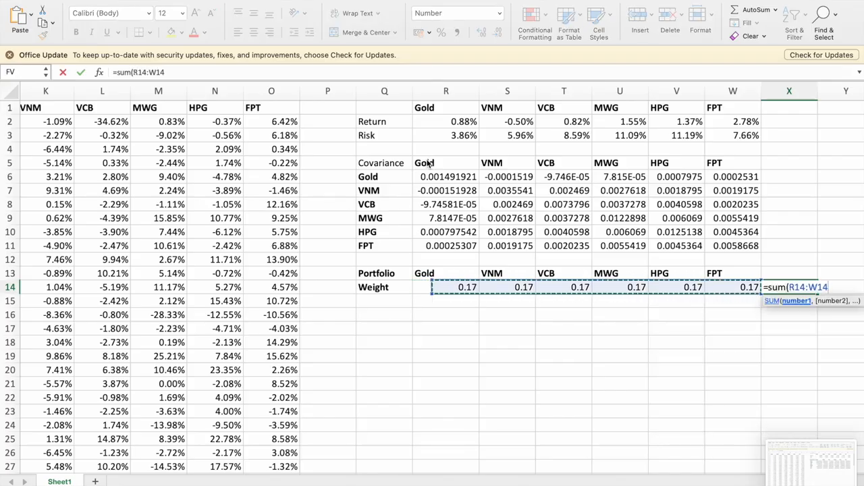
key("Return")
Label Q15 as Return below the Weight row.
key("Left")
key("Left")
key("Left")
key("Left")
key("Left")
key("Left")
key("Left")
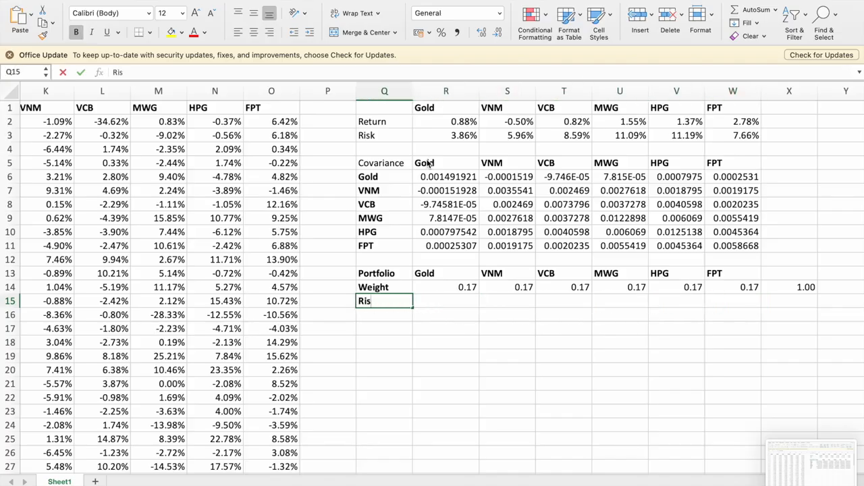
type("Ris")
key("BackSpace")
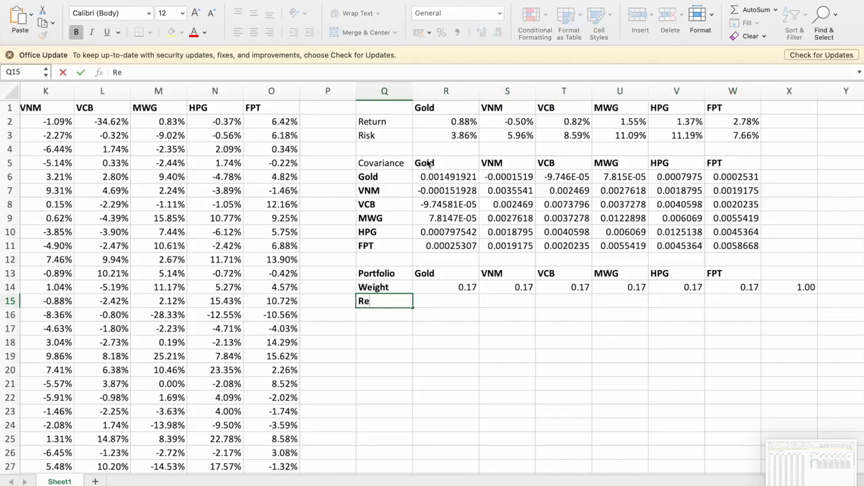
key("Return")
Enter the portfolio return formula in R15 as =SUMPRODUCT(R14:W14,R2:W2).
key("Up")
key("Right")
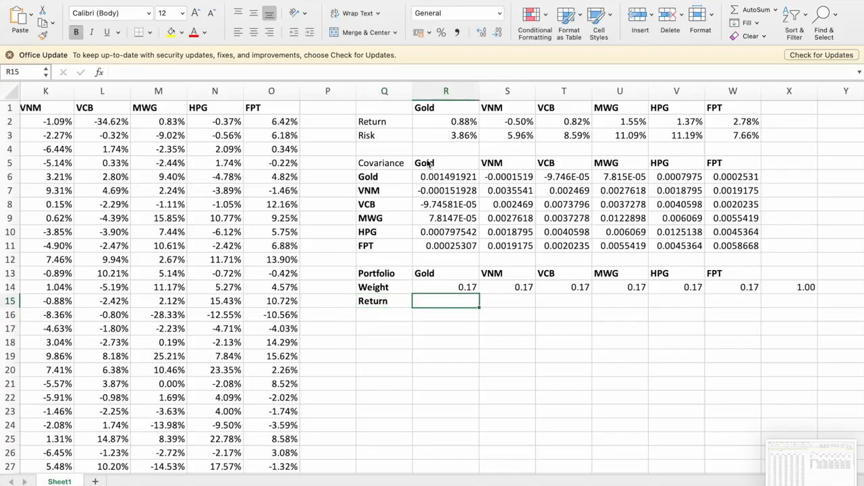
type("=sump")
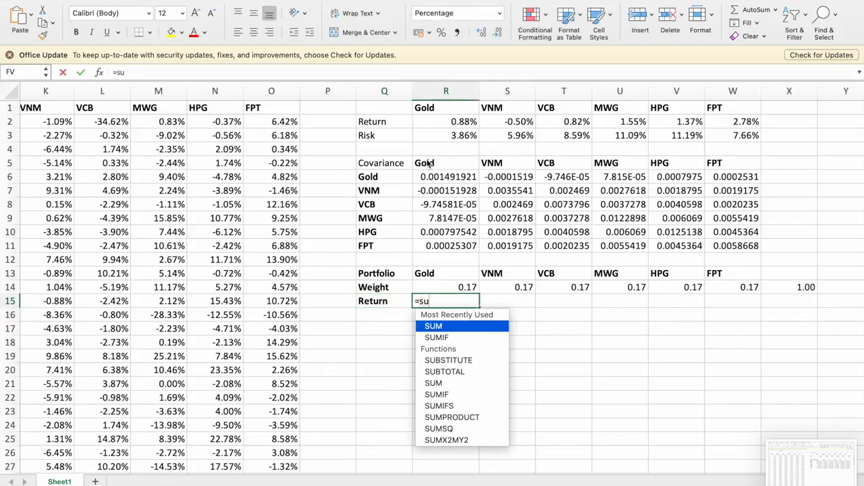
key("Tab")
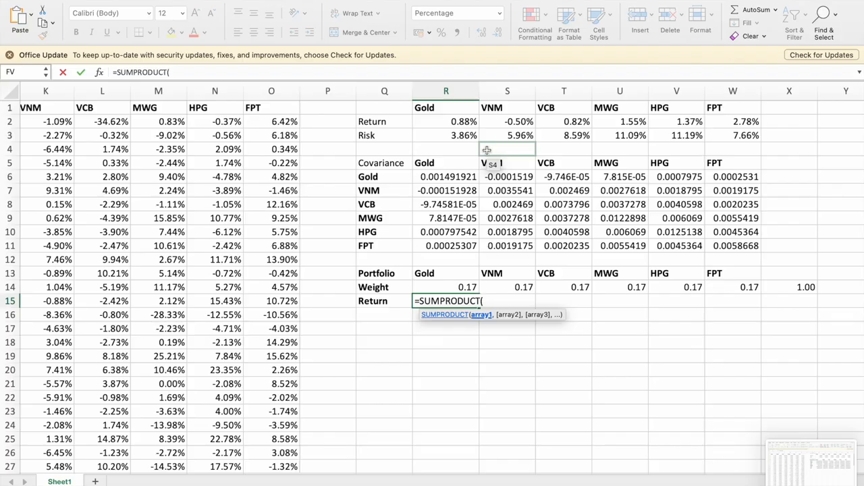
key("Up")
key("shift+Right")
key("shift+Right")
key("shift+Right")
key("shift+Right")
key("shift+Right")
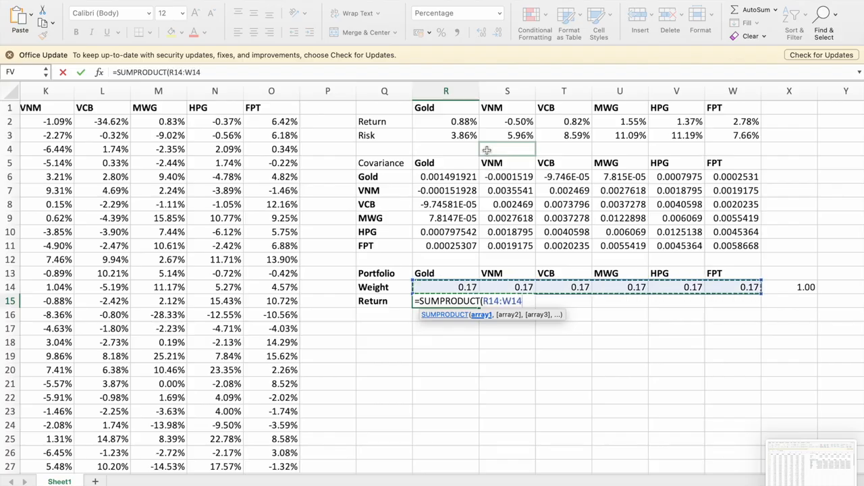
type(",")
key("Up")
key("Up")
key("Up")
key("Up")
key("Up")
key("Up")
key("Up")
key("Up")
key("Up")
key("Up")
key("Up")
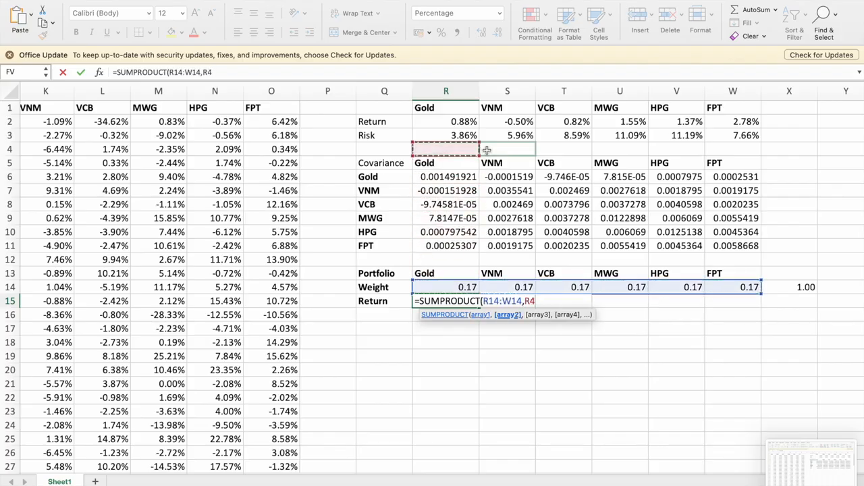
key("Up")
key("Up")
key("shift+Right")
key("shift+Right")
key("shift+Right")
key("shift+Right")
key("shift+Right")
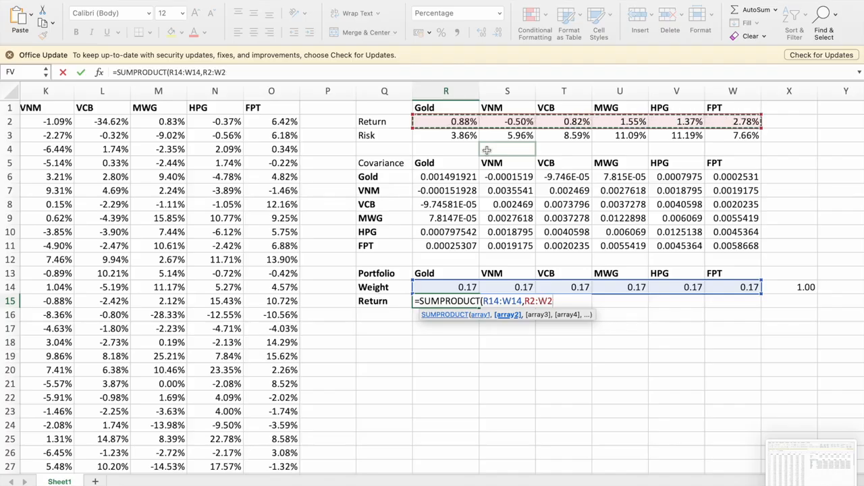
type(")")
key("Return")
Label Q16 as Risk below the Return row.
key("Left")
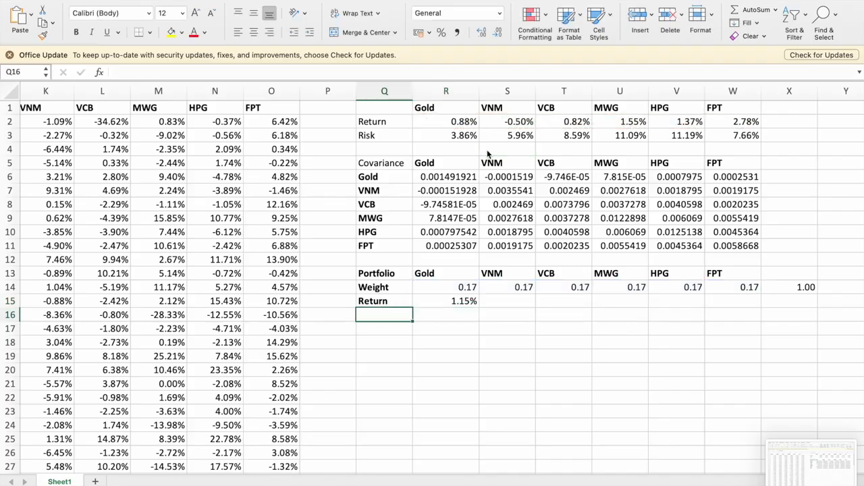
type("Risk")
key("Return")
Begin the portfolio risk formula in R16 with SQRT and two nested MMULT functions, using weights R14:W14 as the inner first array.
key("Up")
key("Right")
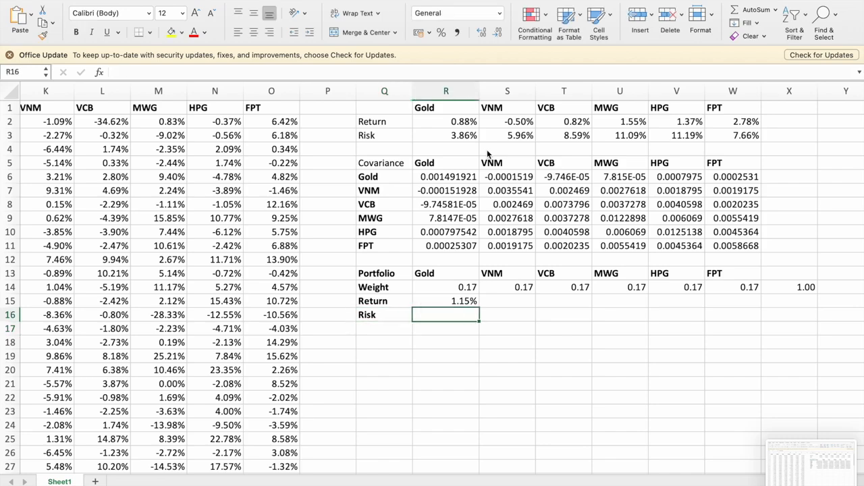
type("=sqrt")
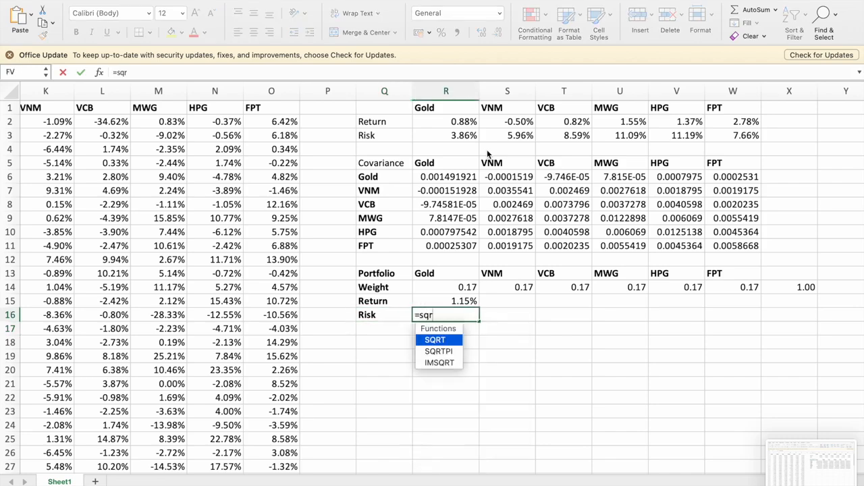
key("Tab")
type("mm")
key("Tab")
type("mm")
key("Tab")
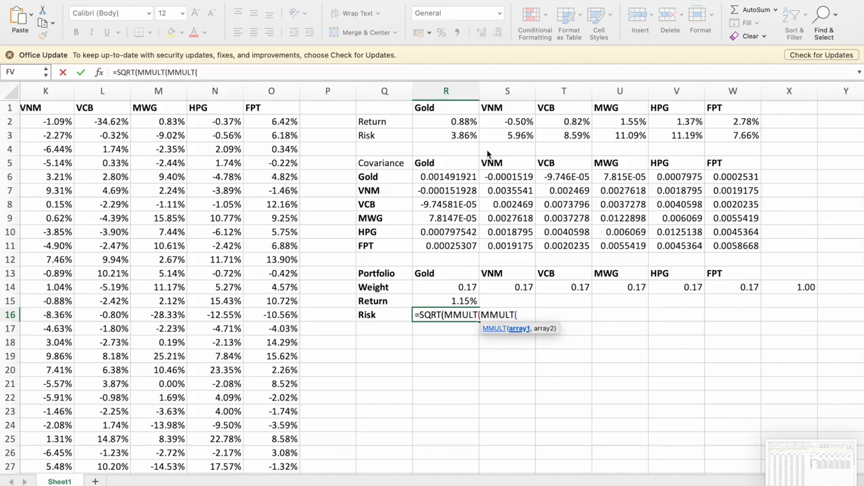
key("Up")
key("Up")
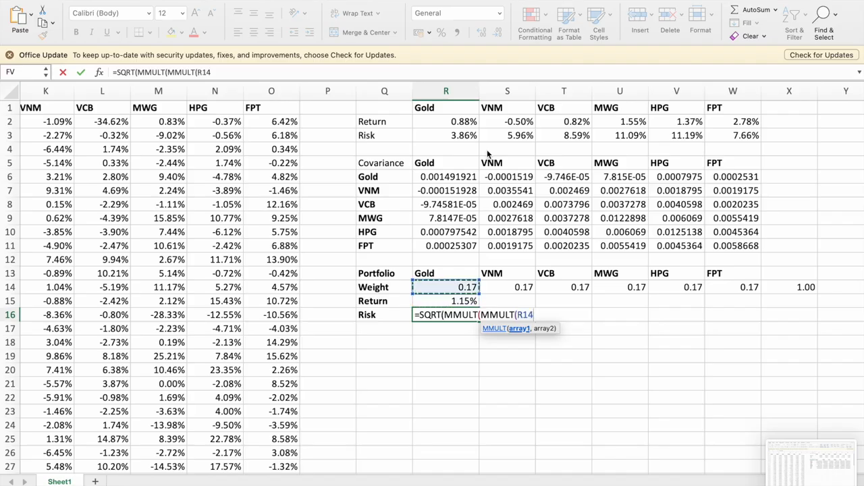
key("shift+Right")
key("shift+Right")
key("shift+Right")
key("shift+Right")
key("shift+Right")
type(",")
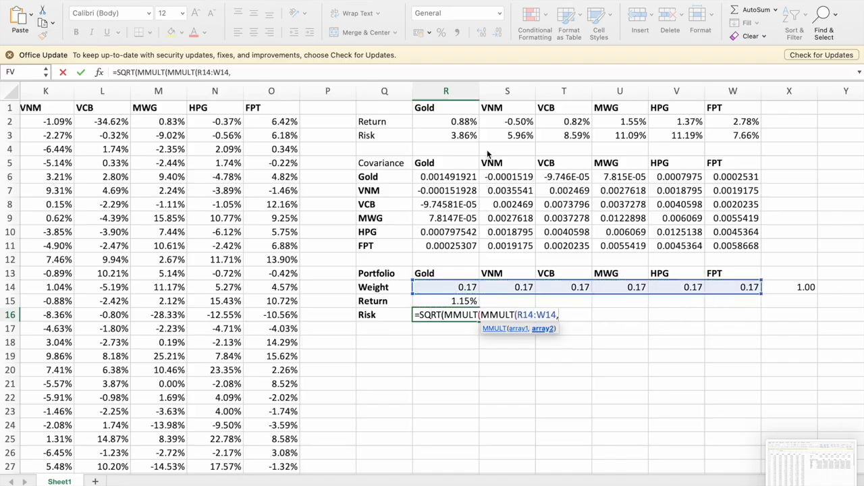
Add the covariance matrix R6:W11 as the second array of the inner MMULT in R16 and close that function.
key("Up")
key("Up")
key("Up")
key("Up")
key("Up")
key("Up")
key("Up")
key("Up")
key("Up")
key("Up")
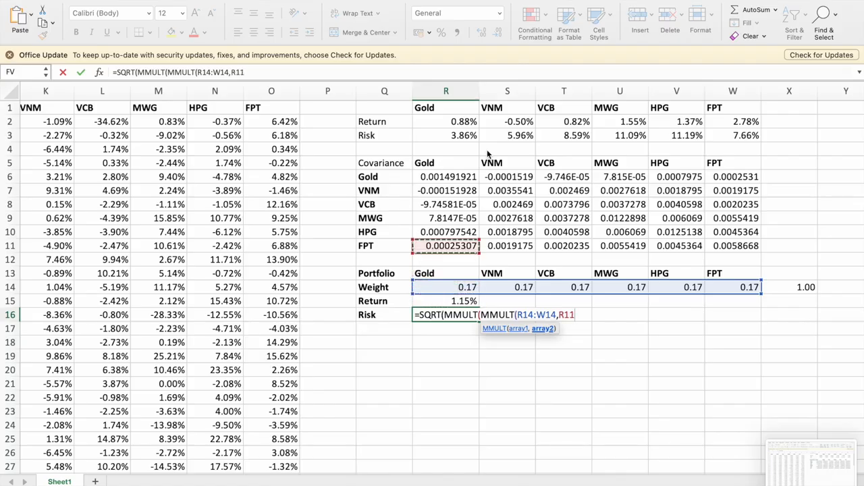
key("Up")
key("Down")
key("shift+Down")
key("shift+Down")
key("shift+Down")
key("shift+Down")
key("shift+Down")
key("shift+Right")
key("shift+Right")
key("shift+Right")
key("shift+Right")
key("shift+Right")
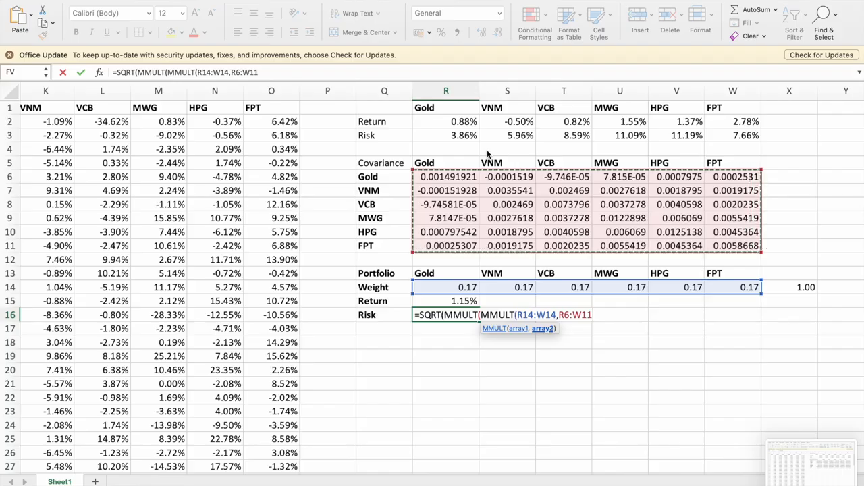
type(")")
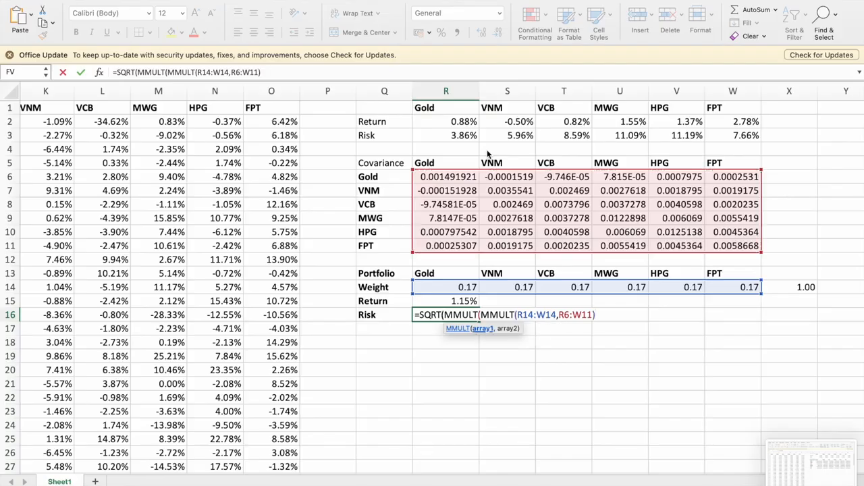
type(",tran")
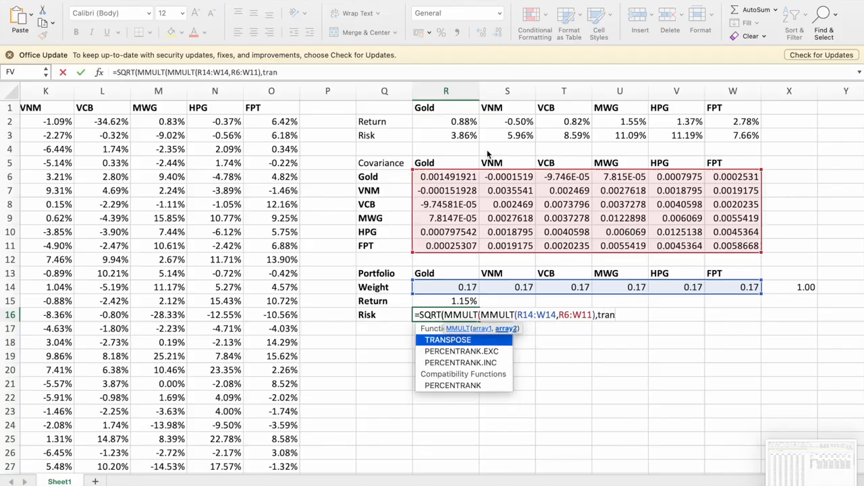
Complete the risk formula in R16 with TRANSPOSE(R14:W14), accepting the closing-parenthesis correction, and format the cell as a percentage.
key("Tab")
key("Up")
key("Up")
key("shift+Right")
key("shift+Right")
key("shift+Right")
key("shift+Right")
key("shift+Right")
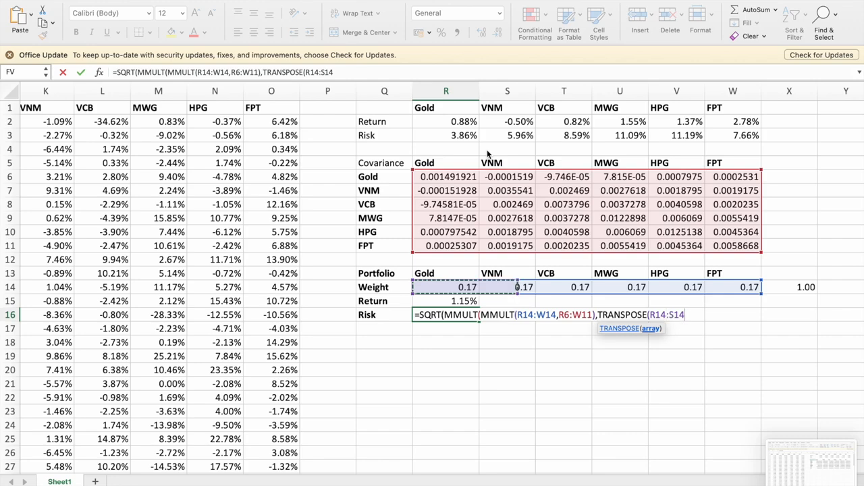
type("))")
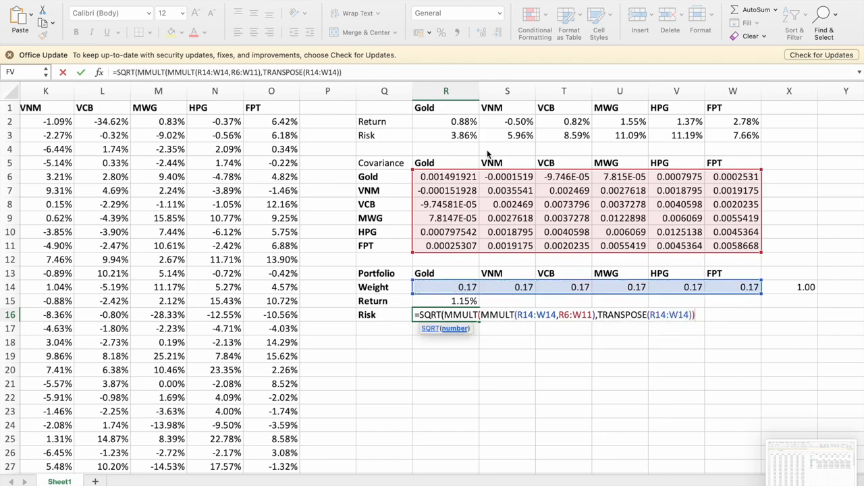
key("Return")
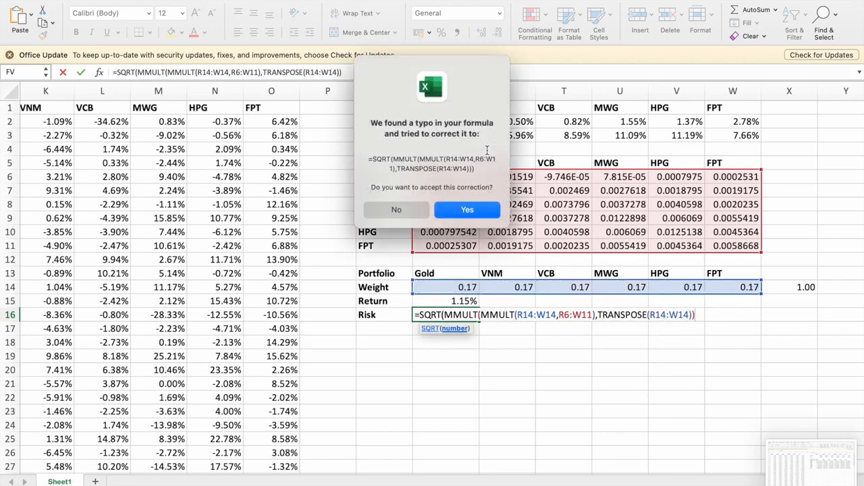
left_click(467, 211)
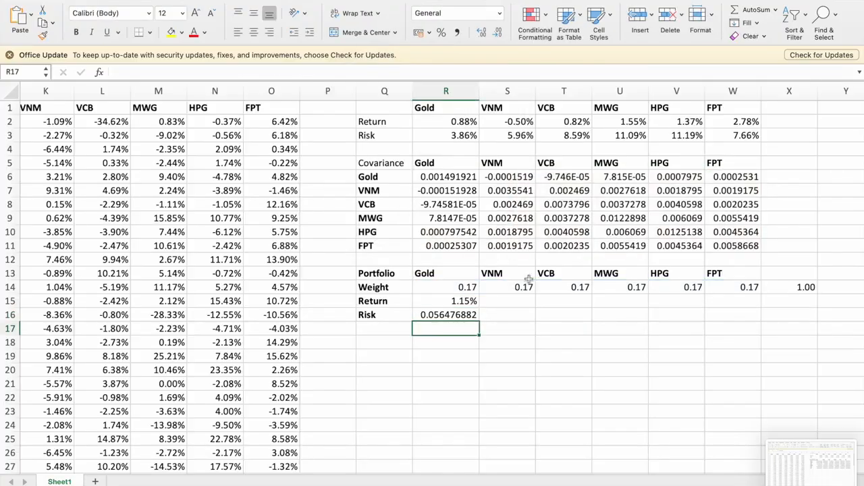
key("Up")
left_click(441, 33)
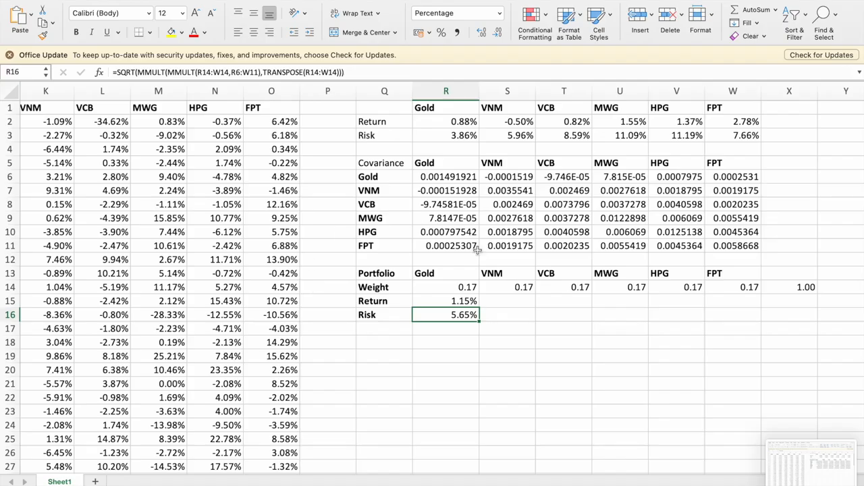
Copy the portfolio block Q13:X16 and paste it at Q19 as a second portfolio table.
double_click(376, 331)
scroll(375, 331, "down", 3)
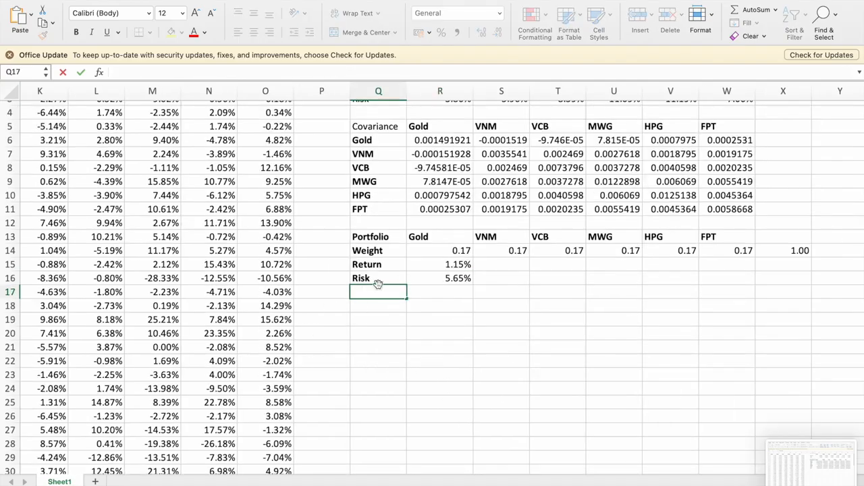
left_click_drag(383, 237, 774, 279)
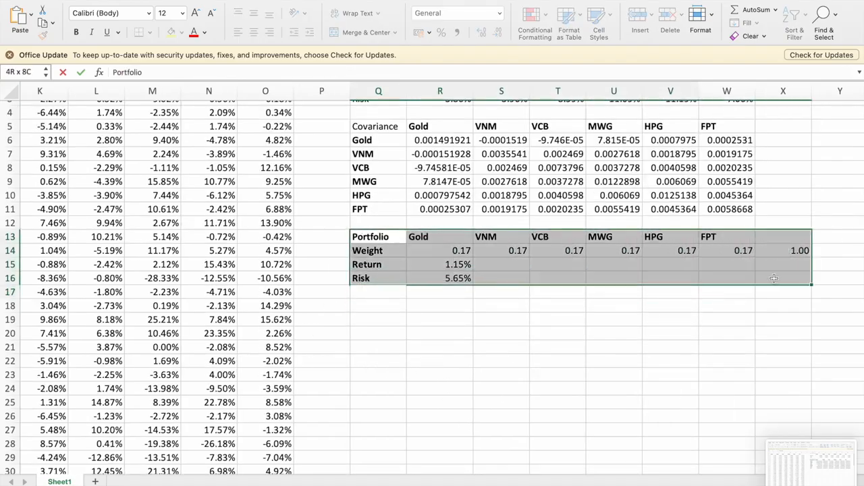
key("super+c")
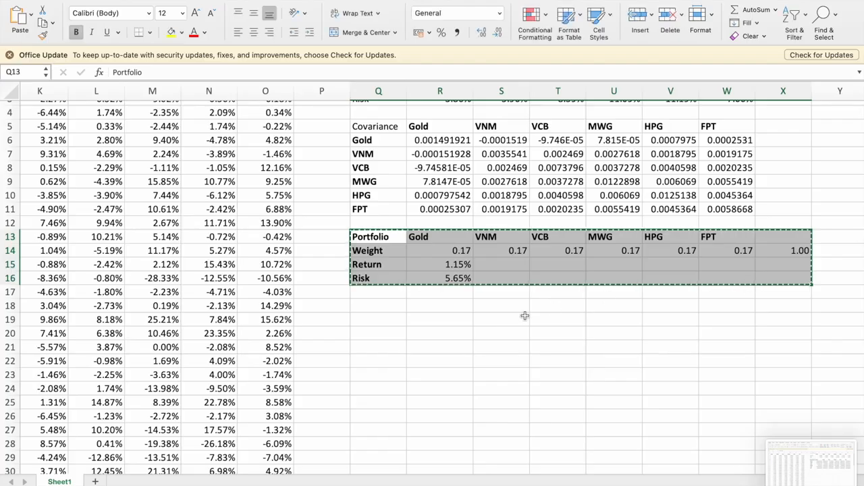
left_click(377, 315)
key("super+v")
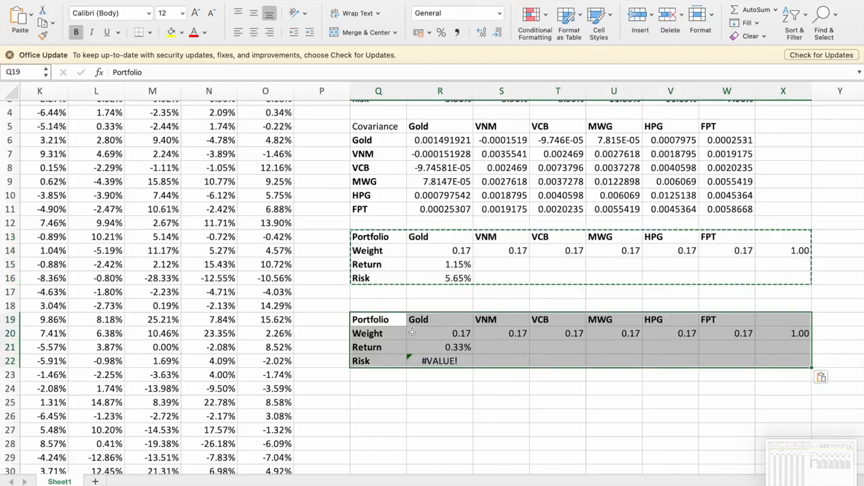
left_click(487, 362)
left_click(446, 347)
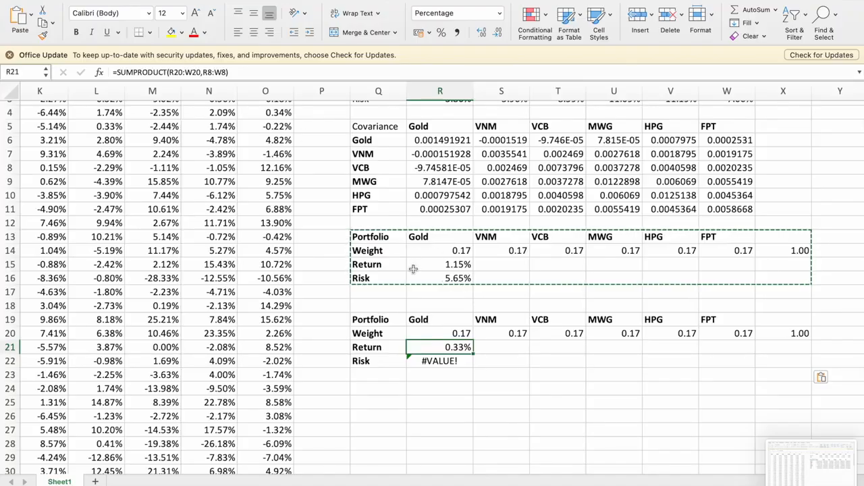
right_click(384, 319)
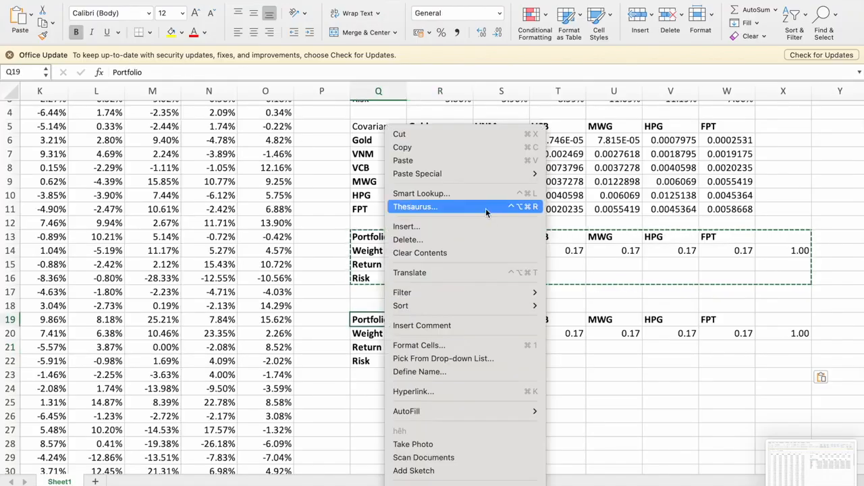
mouse_move(527, 175)
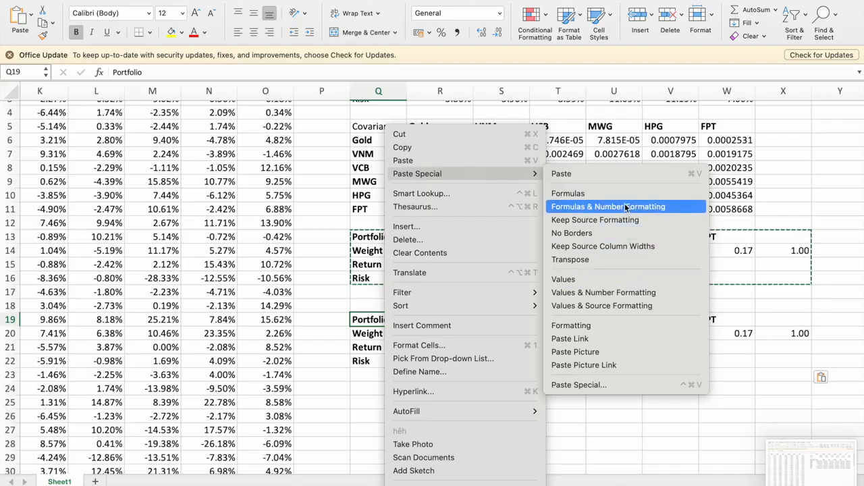
left_click(755, 350)
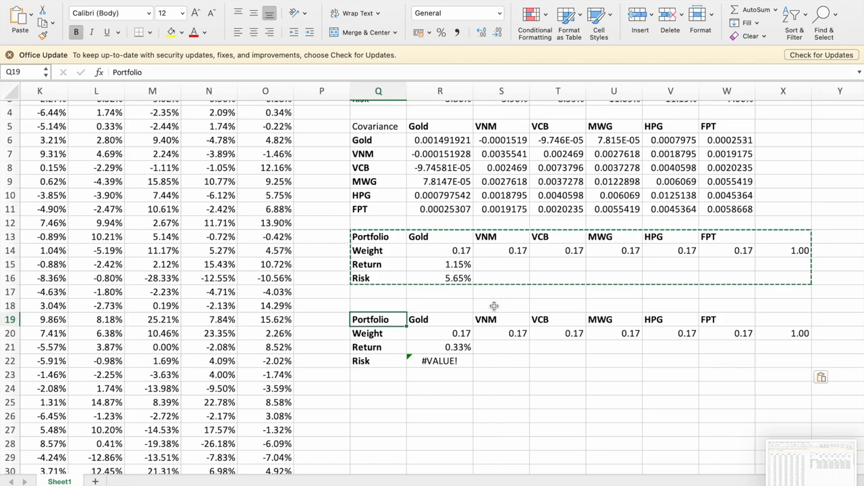
Correct the return formula in R21 so the second SUMPRODUCT array refers to the asset returns R2:W2.
left_click(424, 334)
left_click(432, 349)
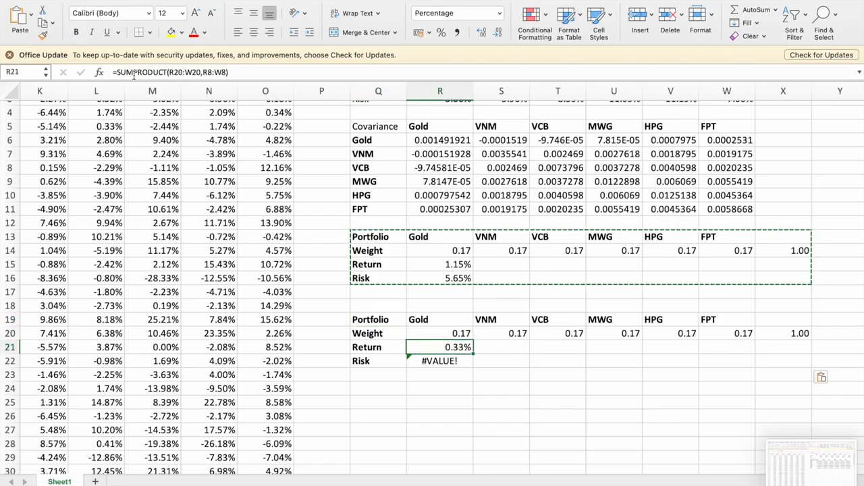
double_click(215, 73)
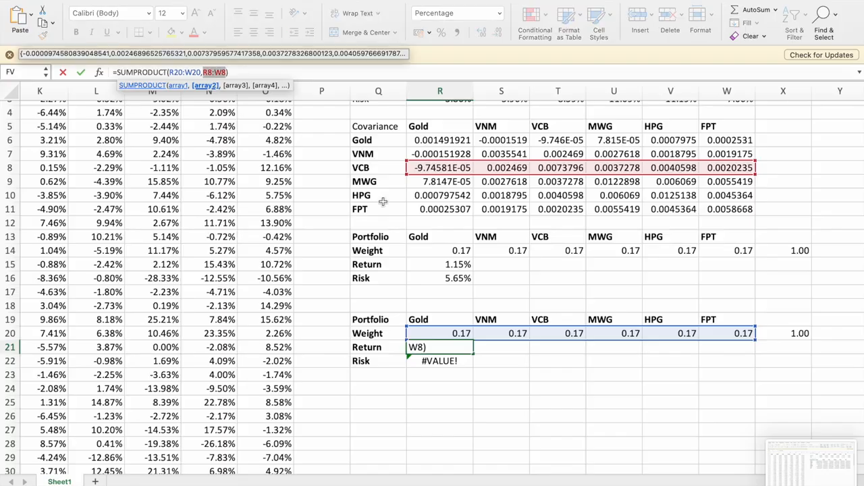
scroll(382, 202, "up", 2)
left_click_drag(437, 118, 730, 114)
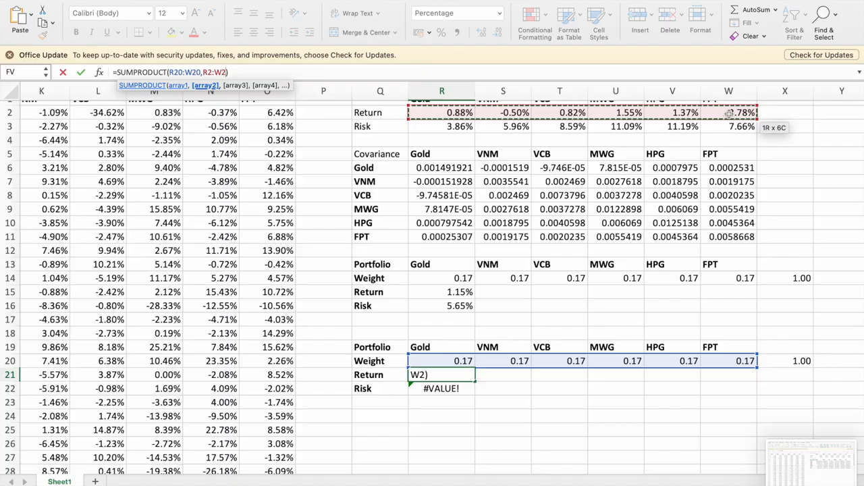
key("Return")
key("Up")
Correct the risk formula in R22 so the inner MMULT uses the covariance matrix R6:W11 as its second array.
key("Down")
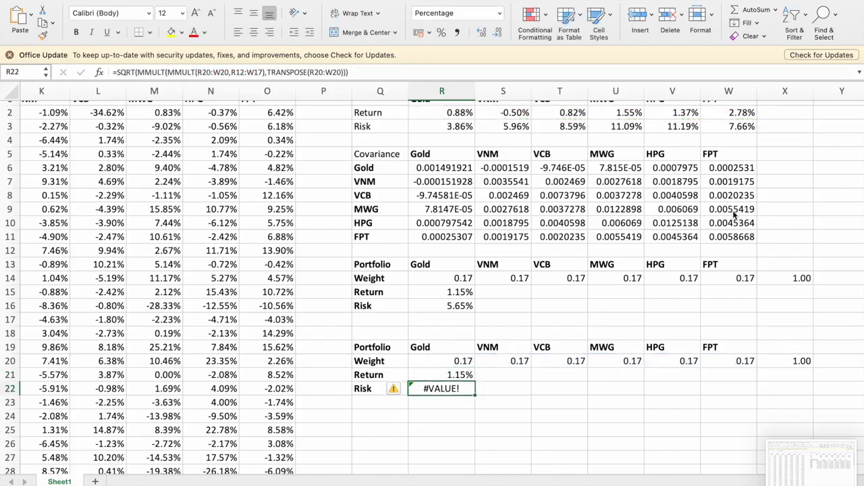
double_click(239, 71)
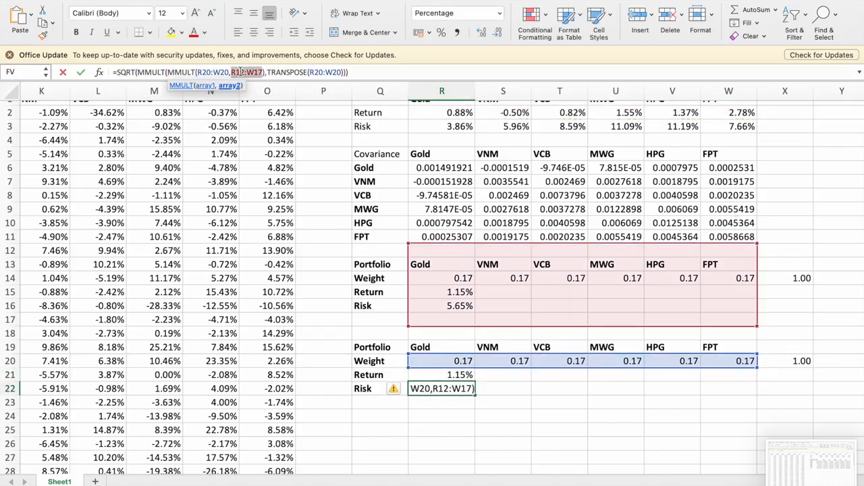
scroll(440, 177, "up", 1)
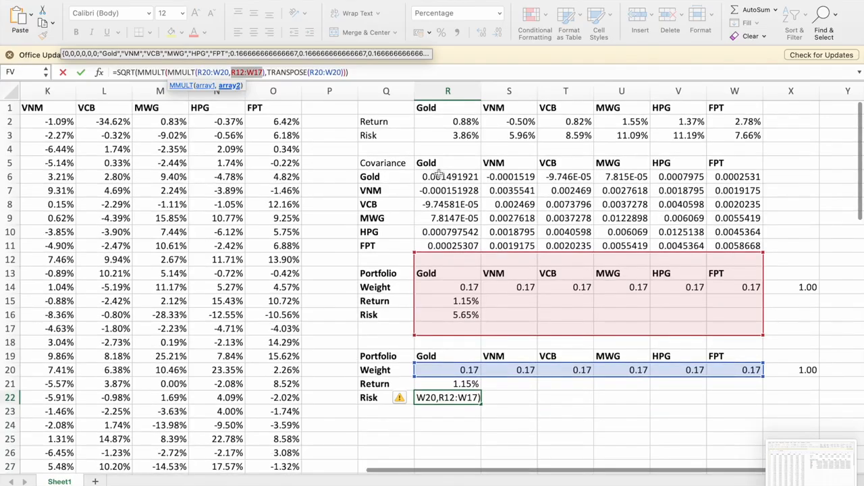
left_click_drag(449, 250, 449, 177)
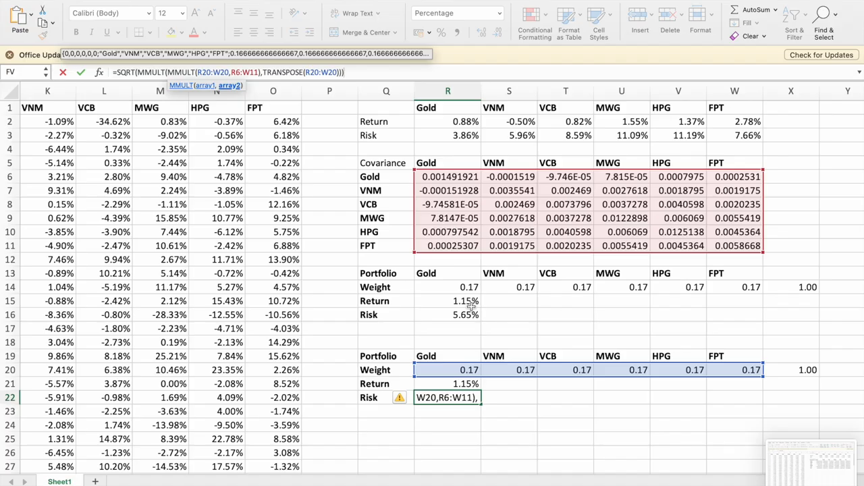
key("Return")
key("Up")
key("Down")
Move the second portfolio's weight, return and risk block Q20:X22 down one row, freeing row 20.
key("Up")
key("Up")
key("Down")
key("Up")
key("Up")
key("Left")
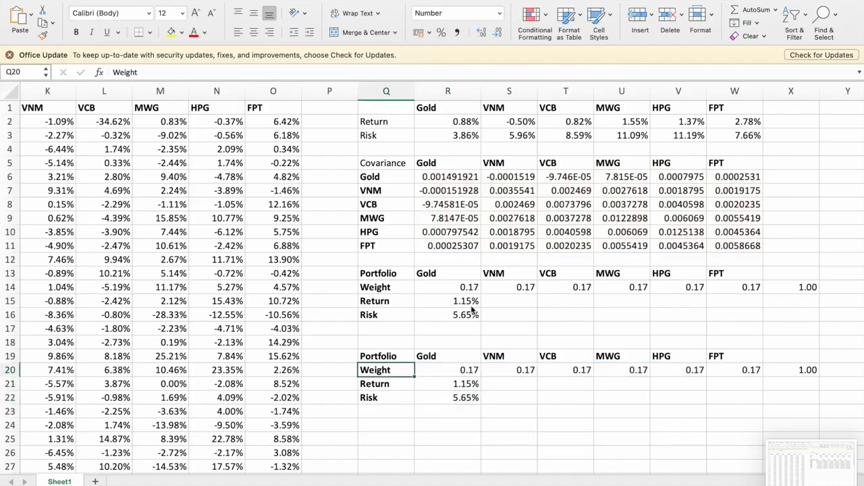
key("shift+Right")
key("shift+Right")
key("shift+Down")
key("shift+Right")
key("shift+Right")
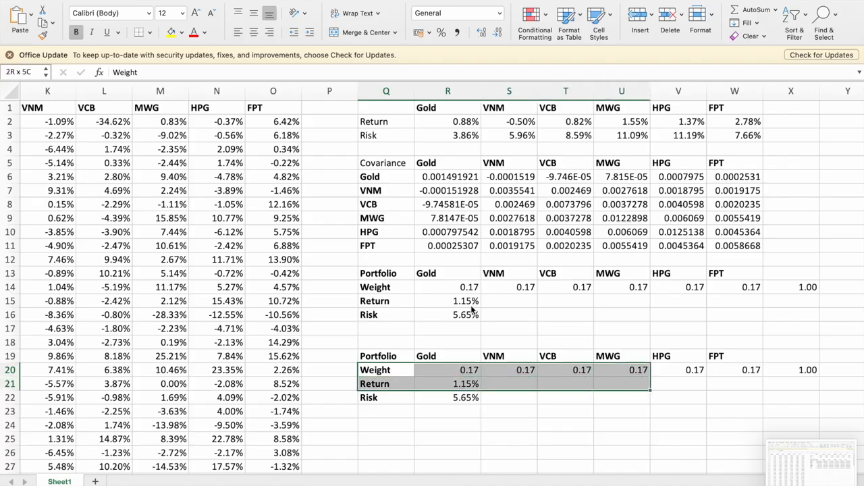
key("shift+Down")
key("shift+Right")
key("shift+Right")
key("shift+Right")
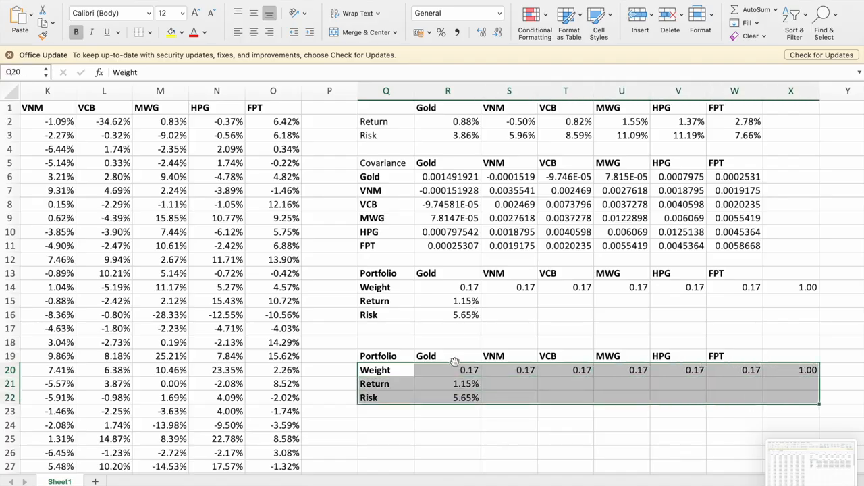
left_click_drag(454, 363, 454, 381)
left_click_drag(485, 404, 525, 417)
Label Q20 as Rand and enter =RAND() in R20 for gold.
left_click(398, 369)
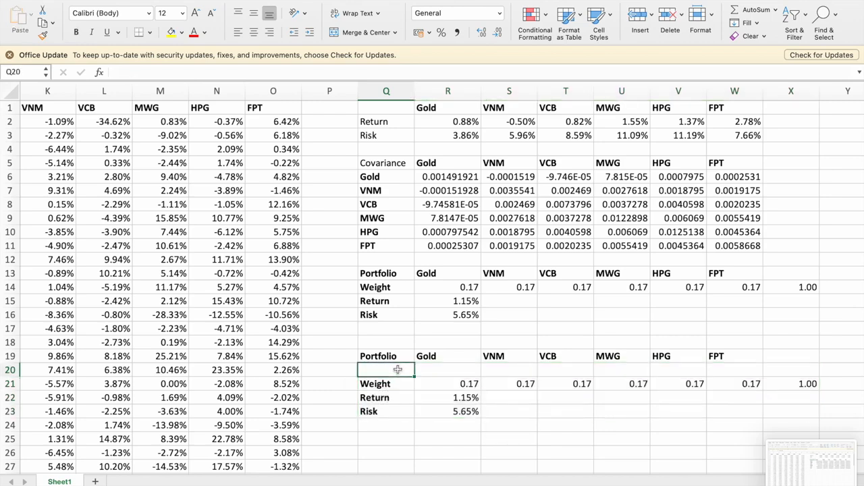
type("Rand")
key("Return")
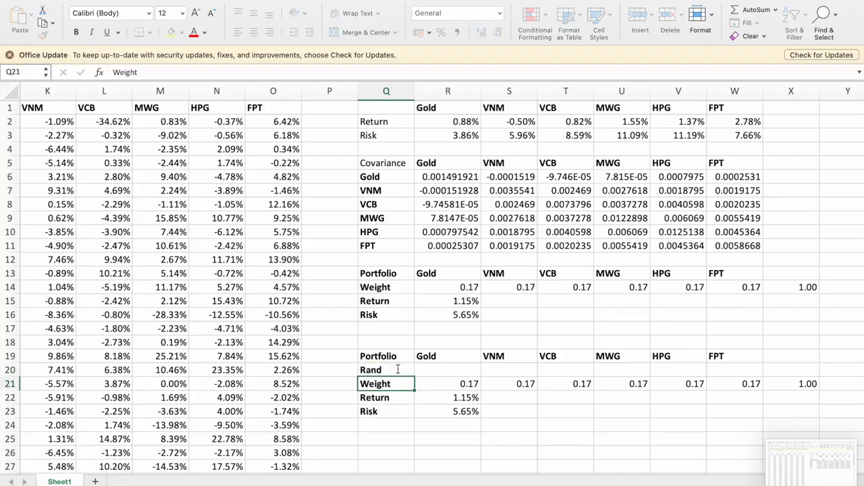
key("Up")
key("Right")
type("=rand")
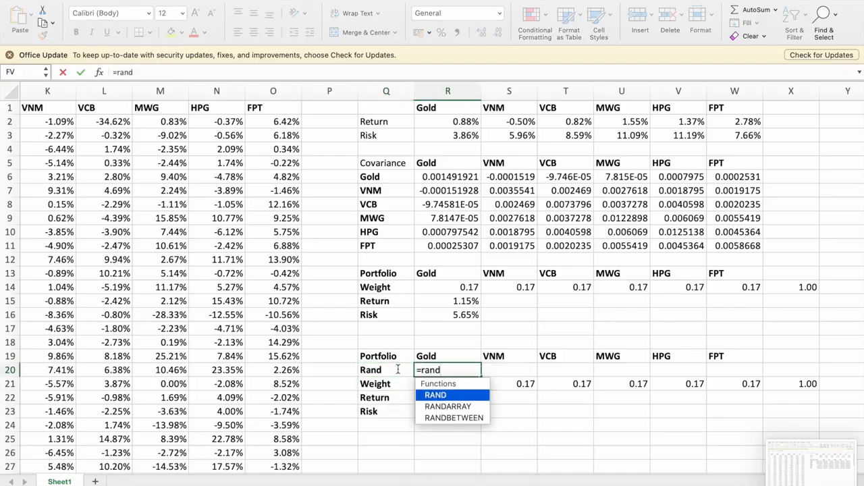
key("Tab")
key("Return")
key("Up")
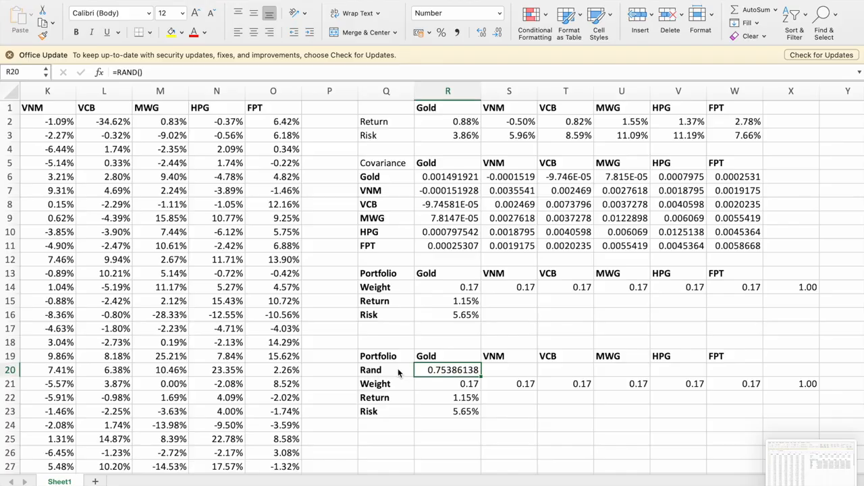
Copy the RAND formula from R20 across S20:W20 for the five stocks.
key("Right")
key("shift+Right")
key("shift+Right")
key("shift+Right")
key("shift+Right")
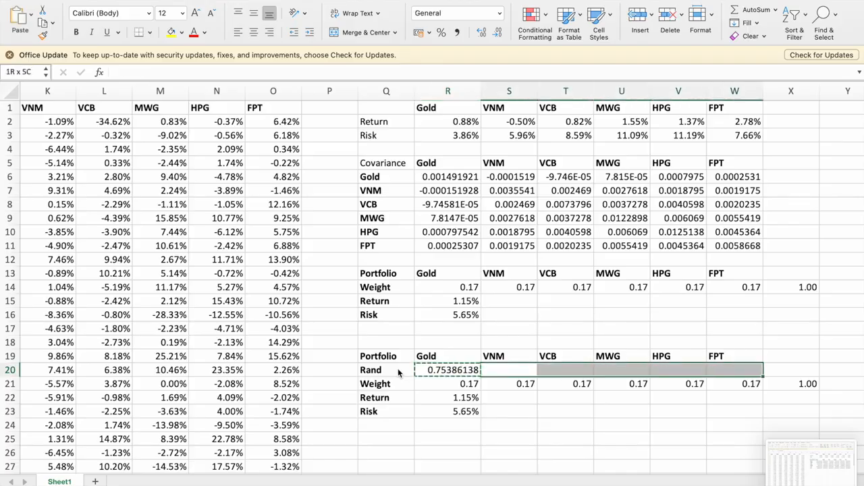
key("ctrl+v")
key("Right")
key("Right")
key("Right")
key("Right")
key("Right")
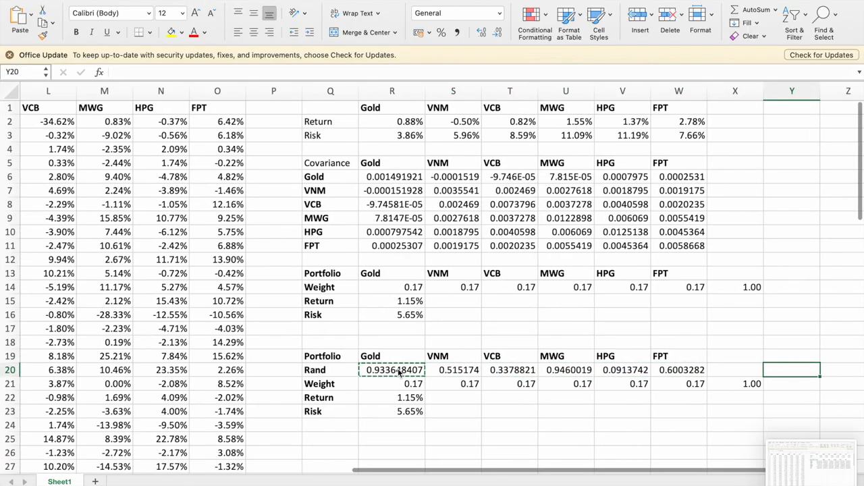
Total the random numbers in X20 with =SUM(R20:W20).
type("=sum(")
key("Left")
key("shift+Left")
key("shift+Left")
key("shift+Left")
key("shift+Left")
key("shift+Left")
type(")")
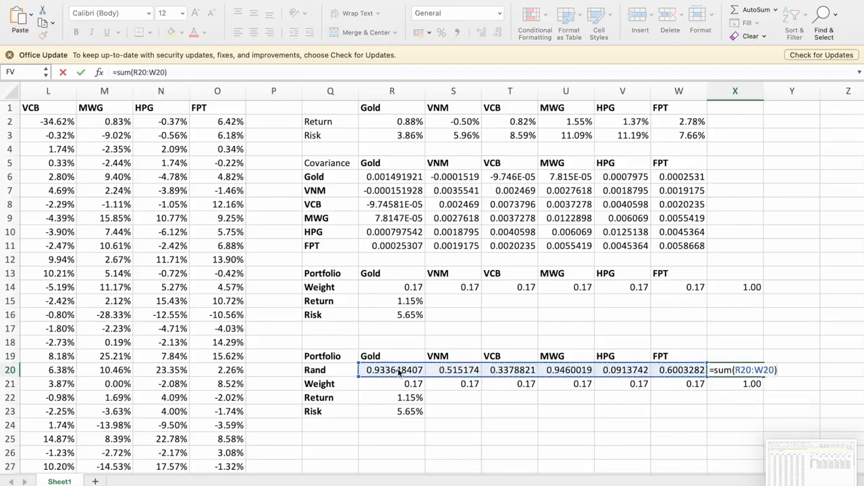
key("Return")
Replace the gold weight in R21 with the formula =R20/X20.
key("Left")
key("Left")
key("Left")
key("Left")
key("Left")
key("Left")
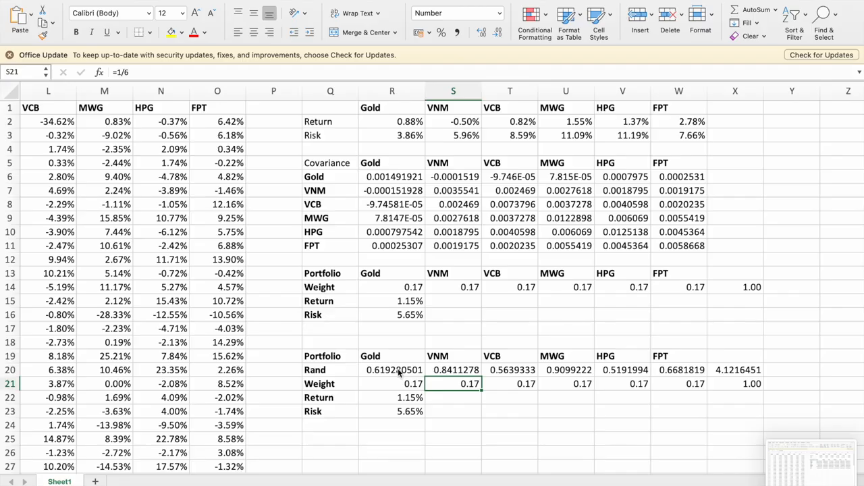
type("=")
key("Up")
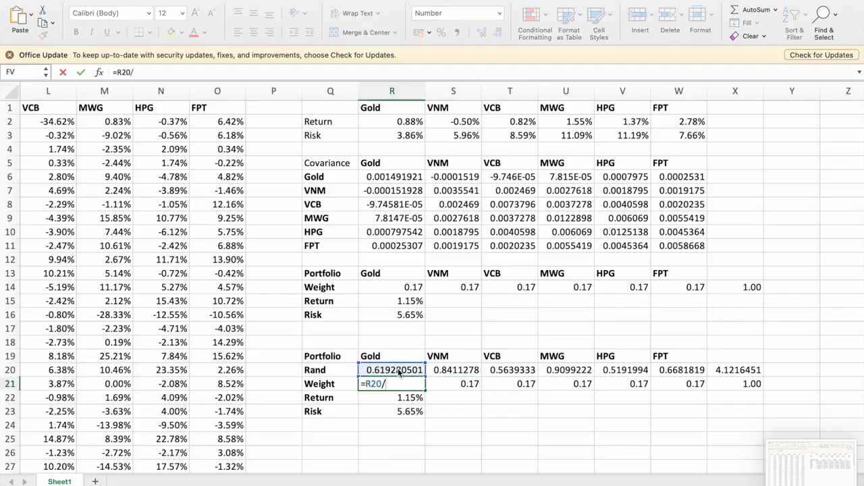
type("/")
left_click(740, 370)
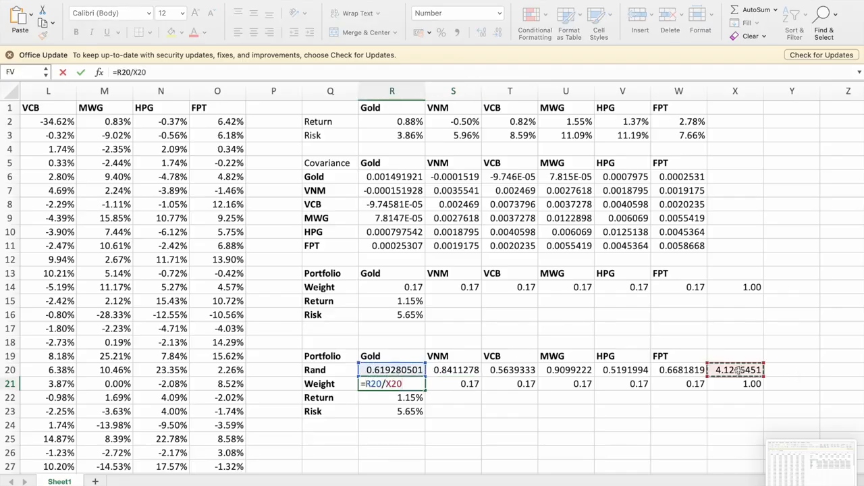
key("Return")
key("Up")
key("Right")
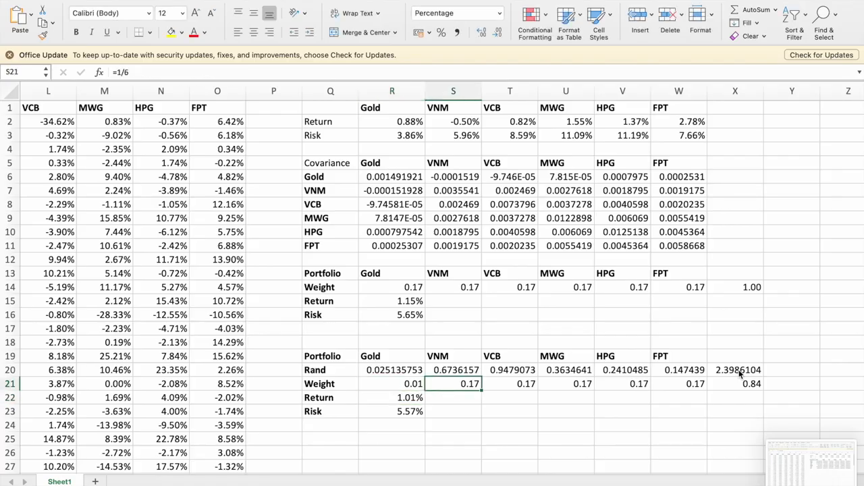
Lock the X20 total reference in the R21 weight formula so it stays fixed when copied across.
key("Left")
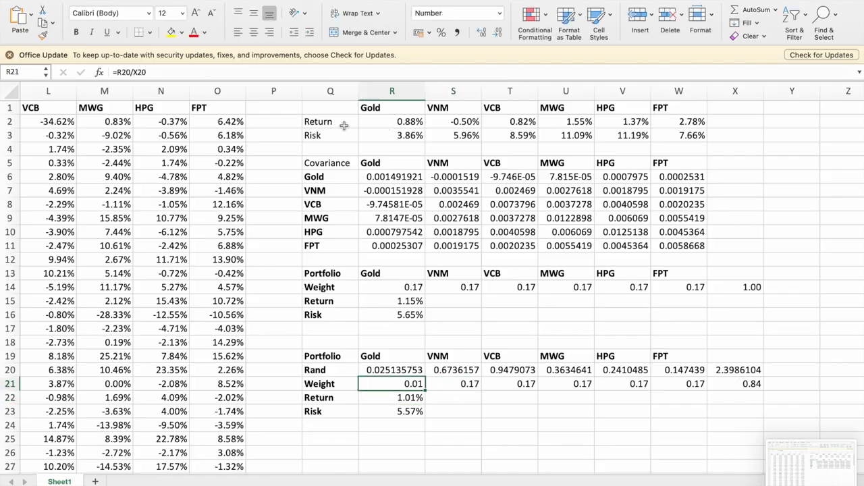
left_click(146, 72)
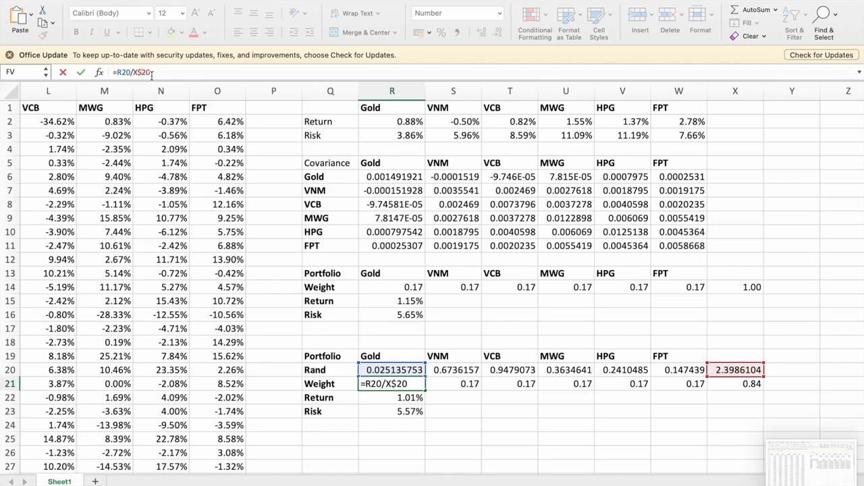
key("Return")
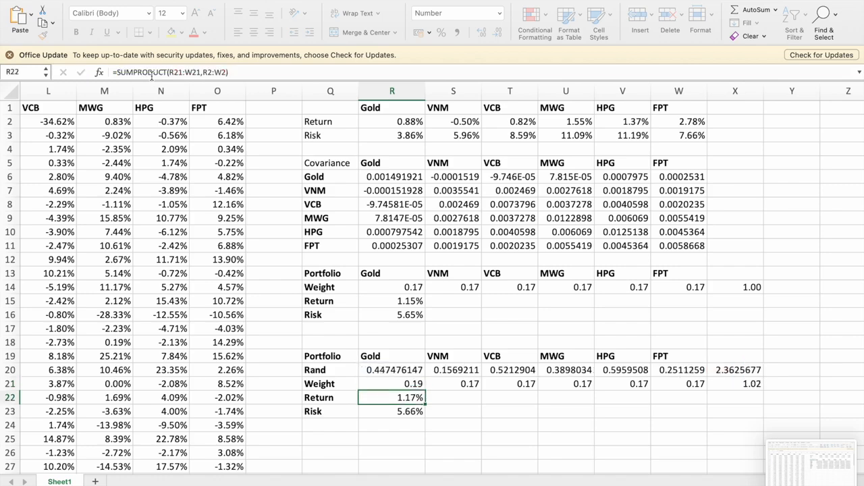
Copy the gold weight formula from R21 over the five stock weights in S21:W21.
key("Up")
key("super+c")
key("Right")
key("shift+Right")
key("shift+Right")
key("shift+Right")
key("shift+Right")
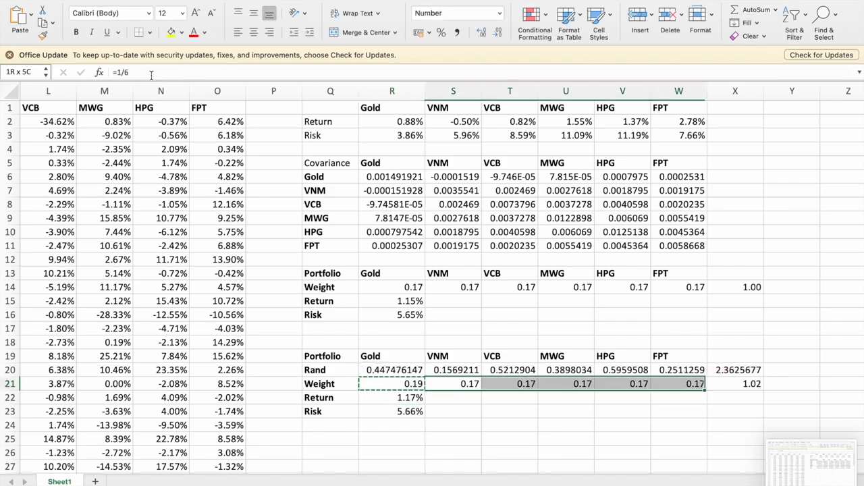
key("super+v")
key("Right")
key("Left")
key("Left")
key("Return")
key("Down")
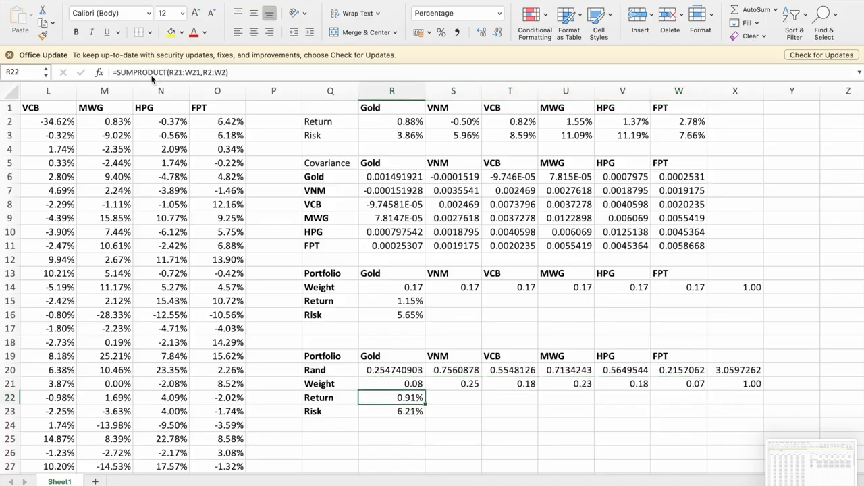
key("Up")
key("Up")
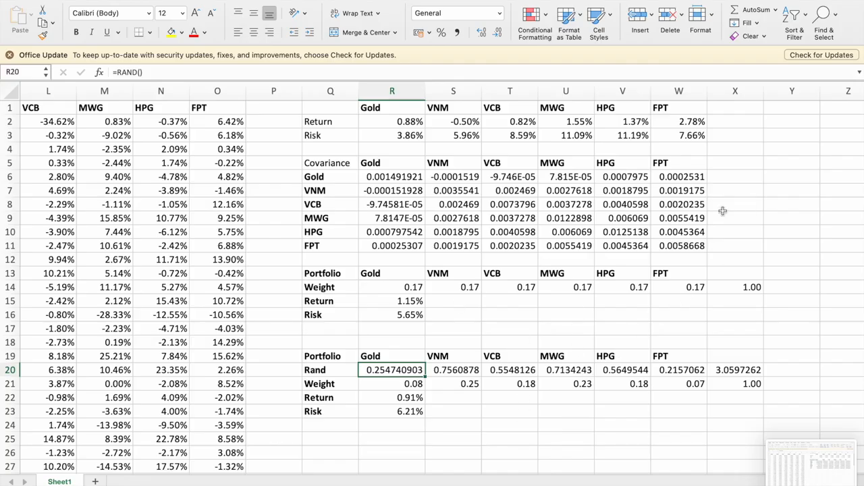
key("super+shift+5")
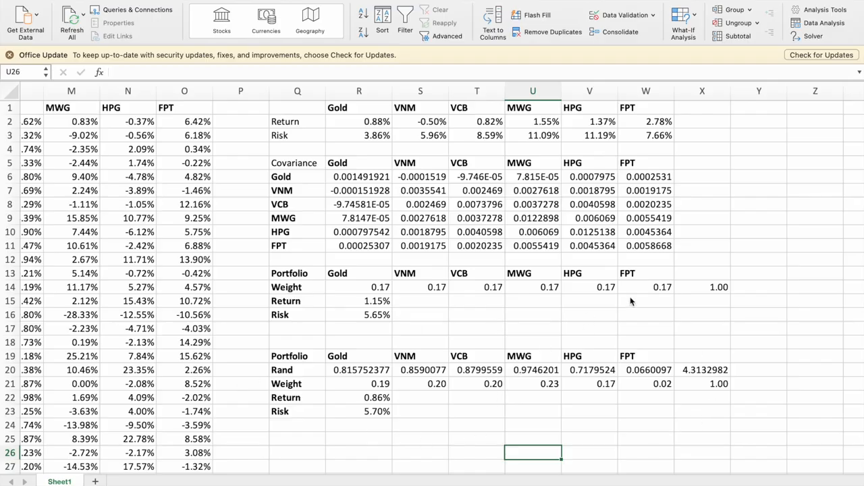
Enter the heading Return in AA1, in the empty area beyond the portfolio tables.
scroll(630, 296, "right", 4)
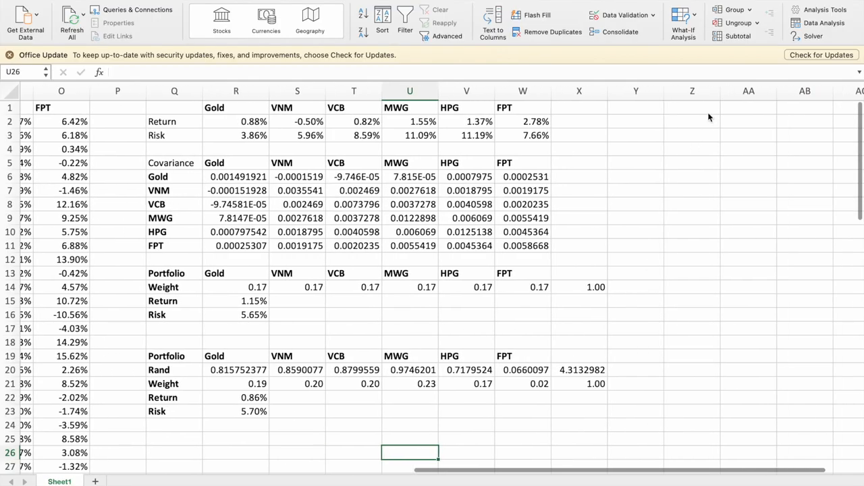
left_click(746, 116)
type("R")
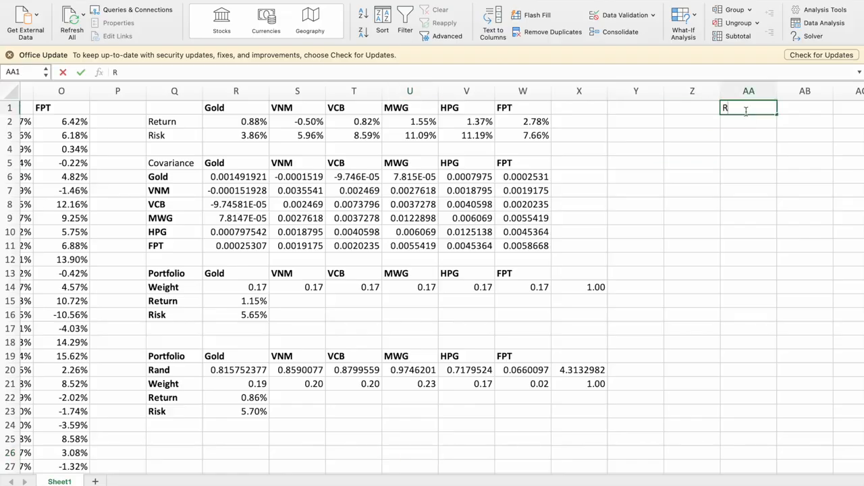
type("e")
key("Return")
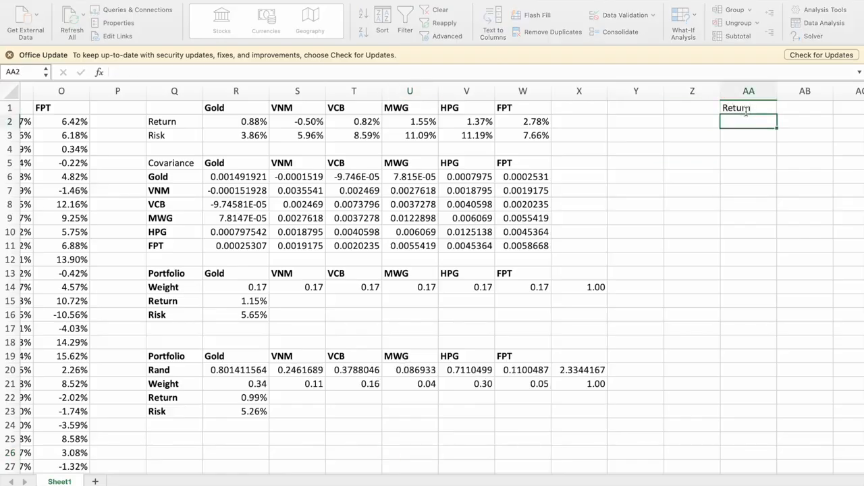
Enter the heading Risk in AB1 beside Return and the label Trials in Z2.
key("Up")
key("Right")
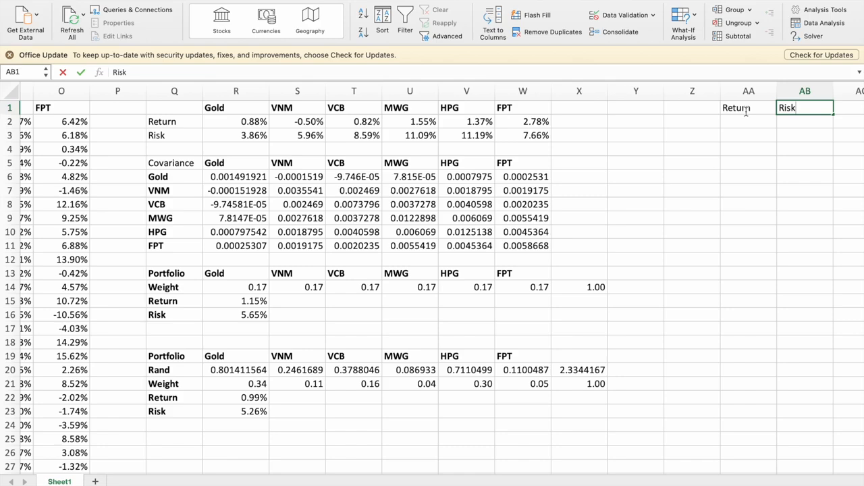
type("Risk")
key("Left")
key("Left")
key("Down")
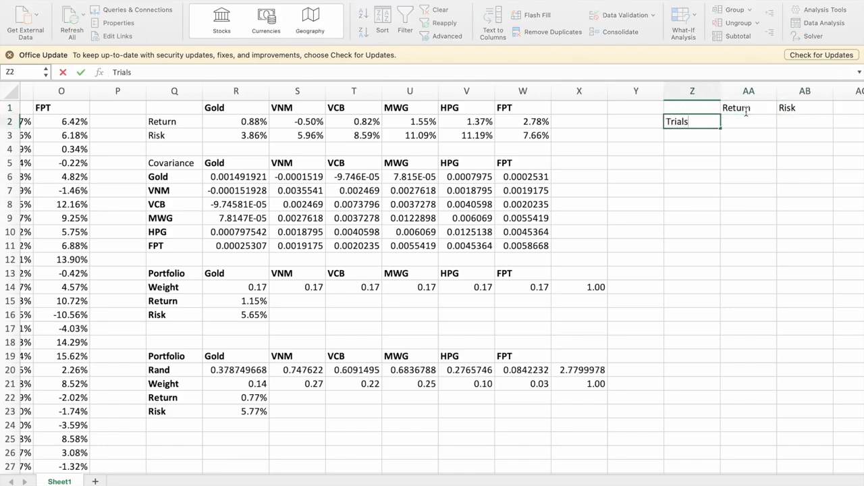
key("Return")
Link AA2 to the random-weight portfolio's return with =R22 and AB2 to its risk with =R23.
key("Up")
key("Right")
type("=")
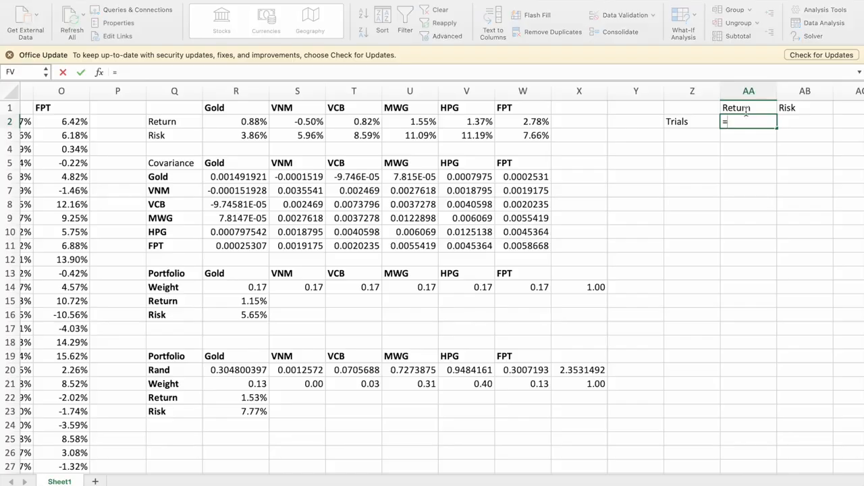
left_click(251, 397)
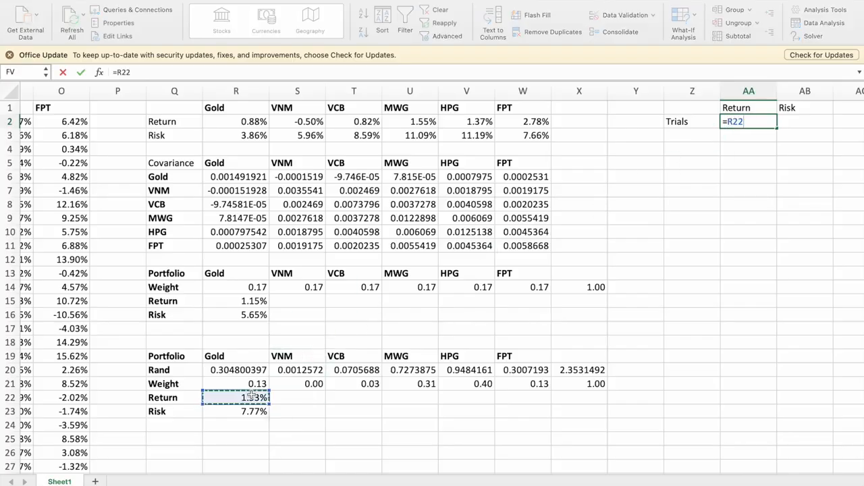
key("Return")
left_click(790, 123)
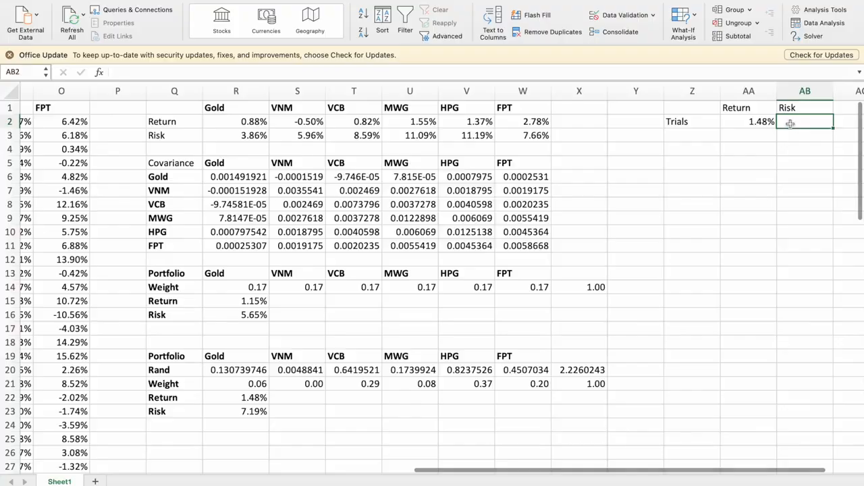
type("=")
left_click(238, 411)
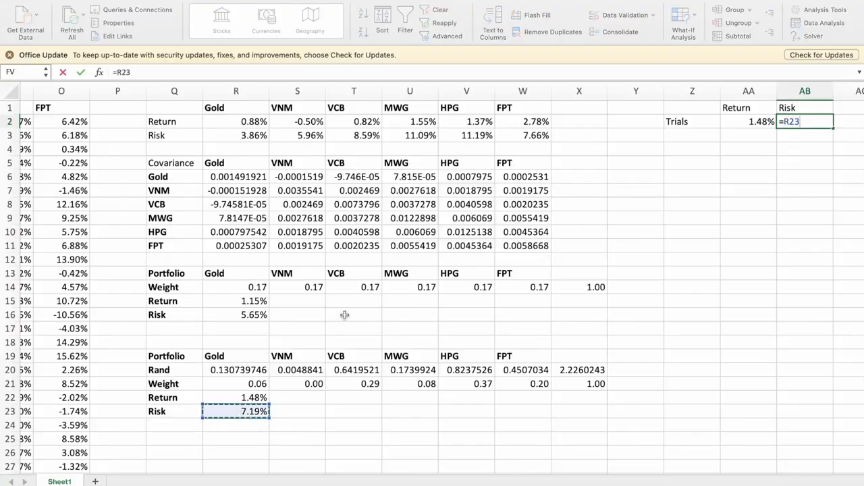
key("Return")
Enter the first trial numbers 1, 2 and 3 in Z3:Z5 under Trials.
key("Left")
key("Left")
type("1")
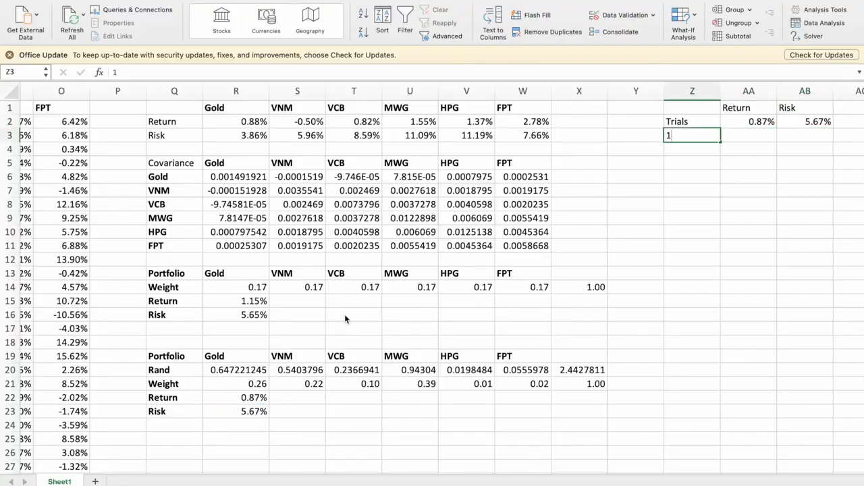
key("Return")
type("2")
key("Return")
type("3")
key("ctrl+Return")
Extend the trial number series from Z3:Z5 down column Z to trial 400 in Z402.
key("Up")
key("Up")
key("shift+Down")
key("shift+Down")
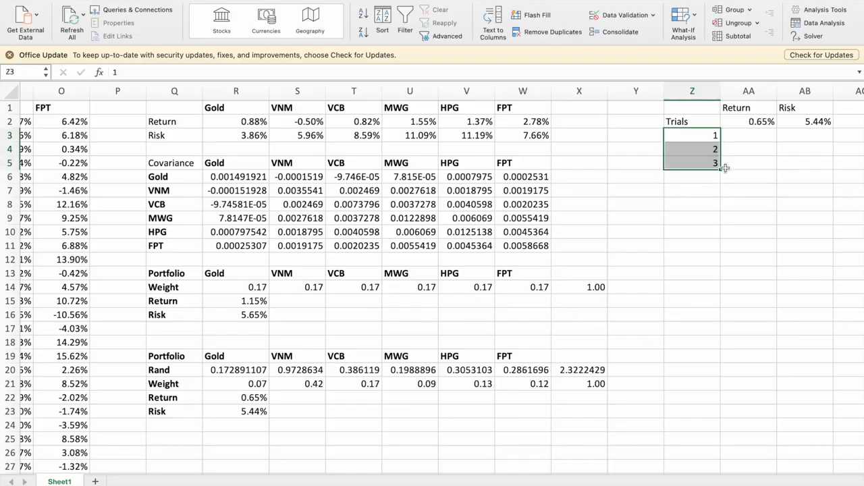
left_click_drag(721, 169, 683, 177)
scroll(753, 125, "up", 20)
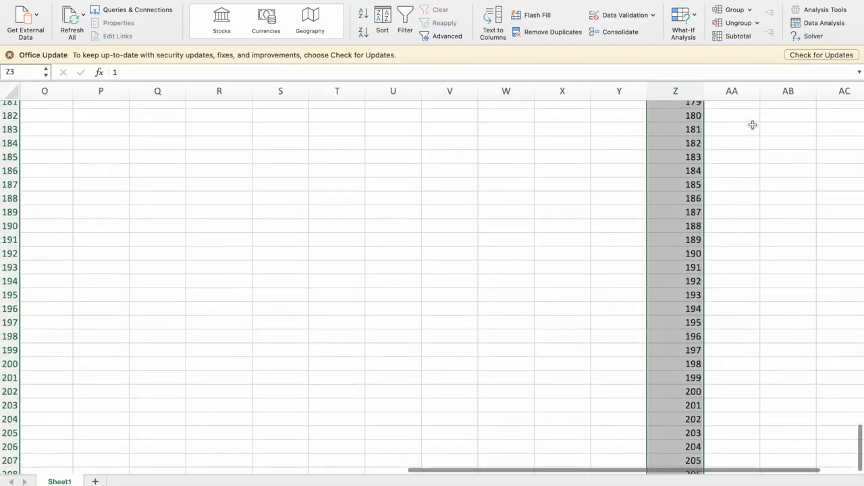
scroll(753, 125, "up", 5)
Create a what-if data table over Z2:AB402 with the empty cell AC6 as the column input cell.
left_click(676, 121)
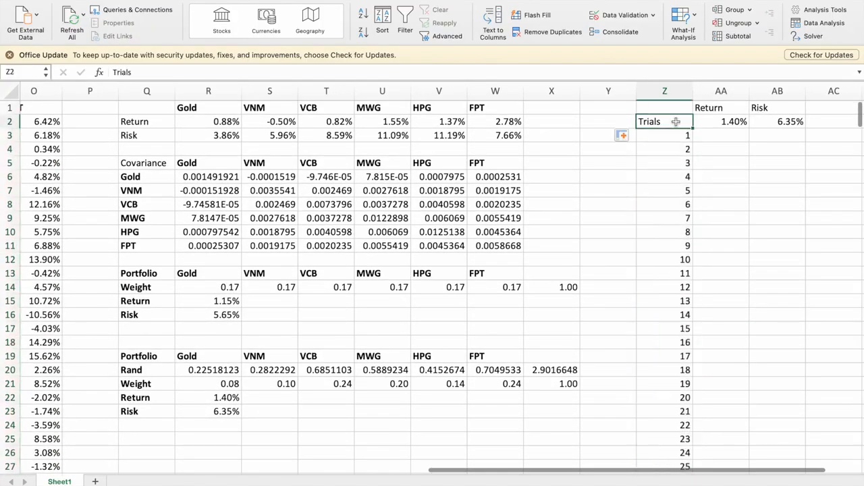
key("shift+Right")
key("shift+Right")
key("ctrl+shift+Down")
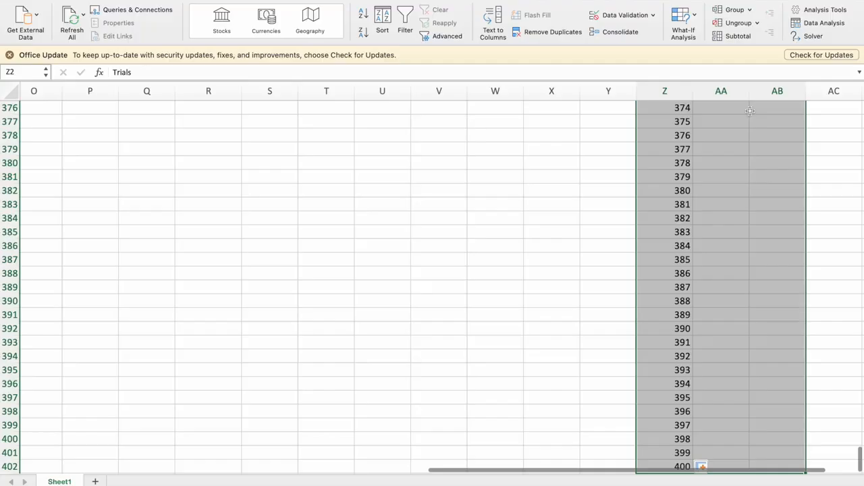
scroll(749, 110, "down", 3)
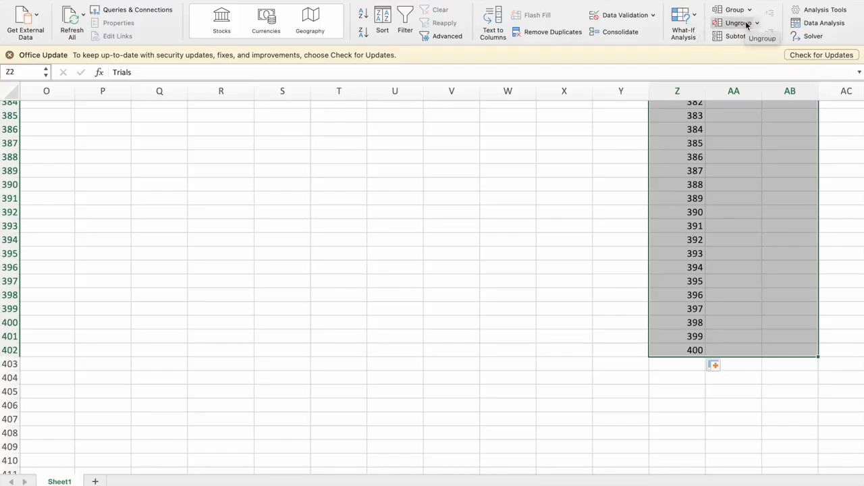
left_click(694, 18)
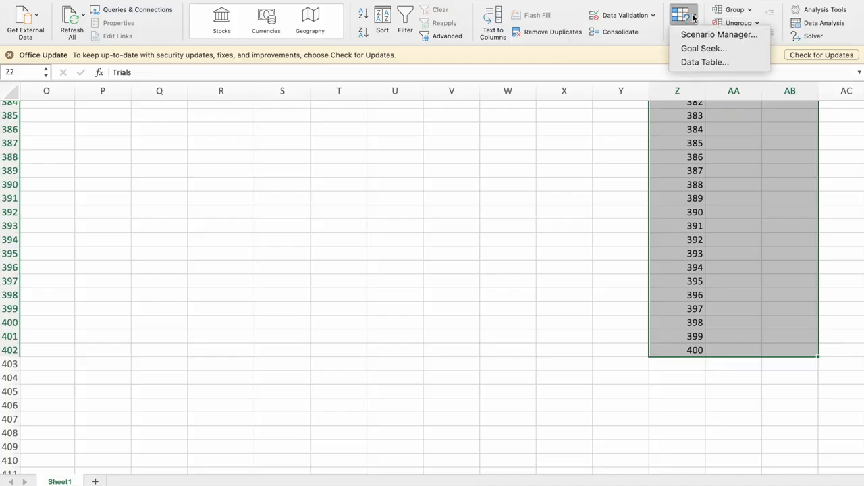
left_click(702, 62)
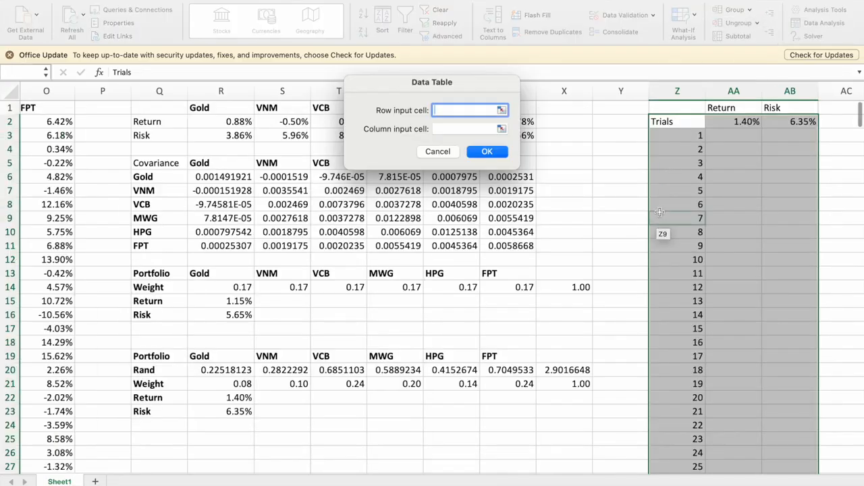
scroll(608, 177, "right", 1)
left_click(475, 129)
left_click(834, 177)
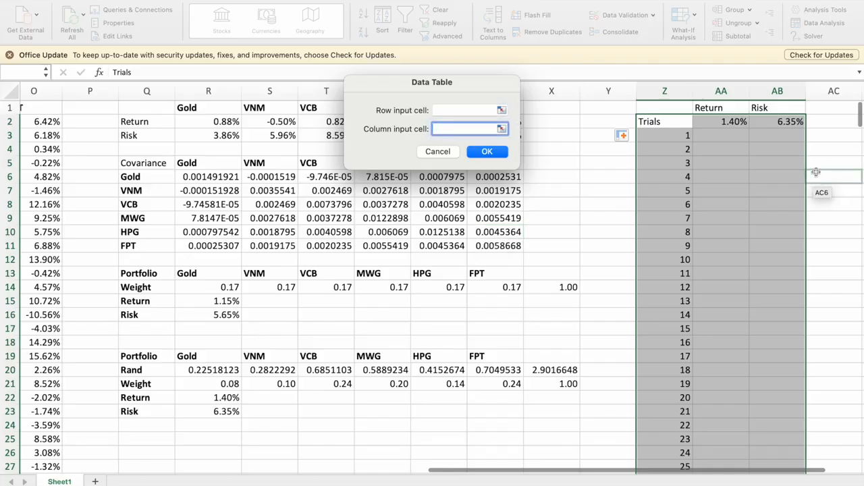
left_click(488, 152)
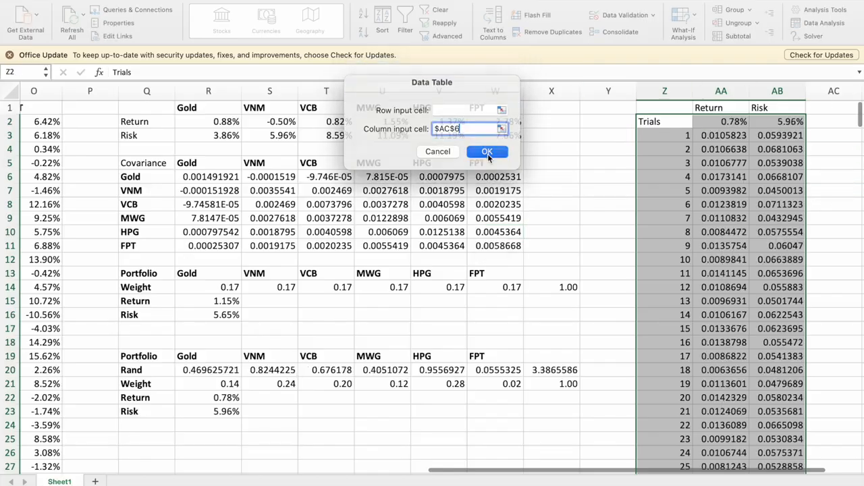
Format the simulated returns and risks in AA2:AB402 as percentages with two decimal places.
left_click(722, 124)
key("shift+Right")
key("super+shift+Down")
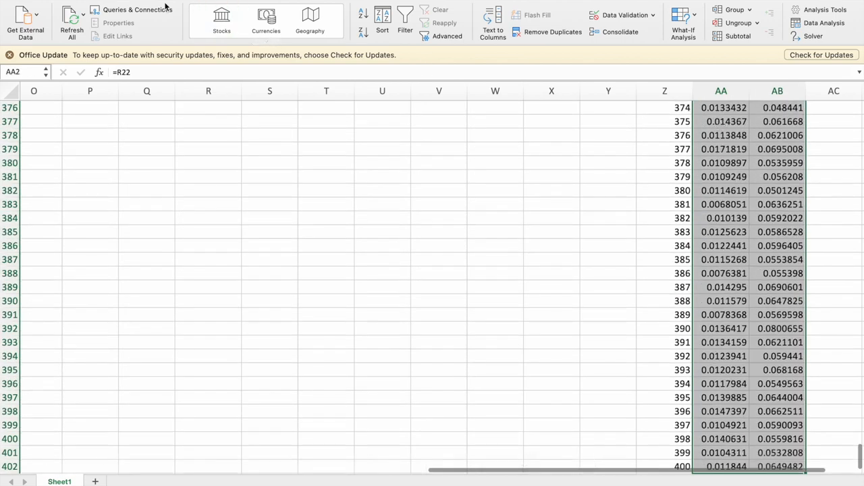
left_click(24, 1)
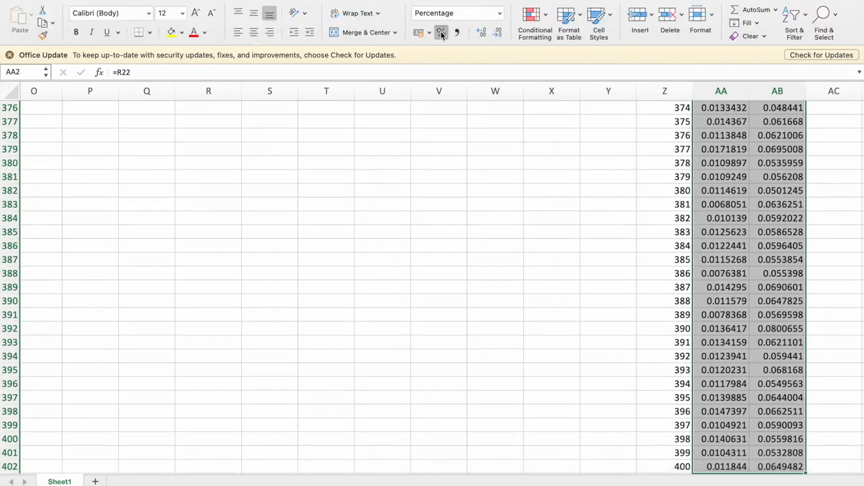
left_click(481, 33)
left_click(480, 34)
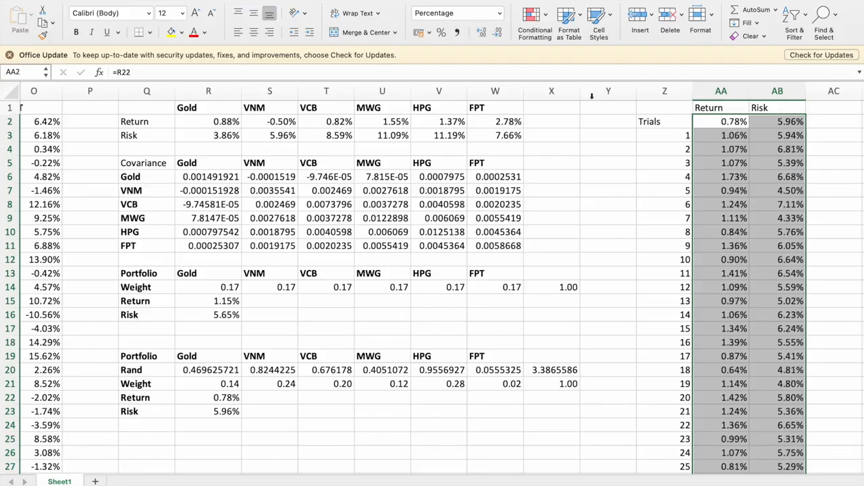
scroll(616, 197, "left", 1)
left_click(611, 220)
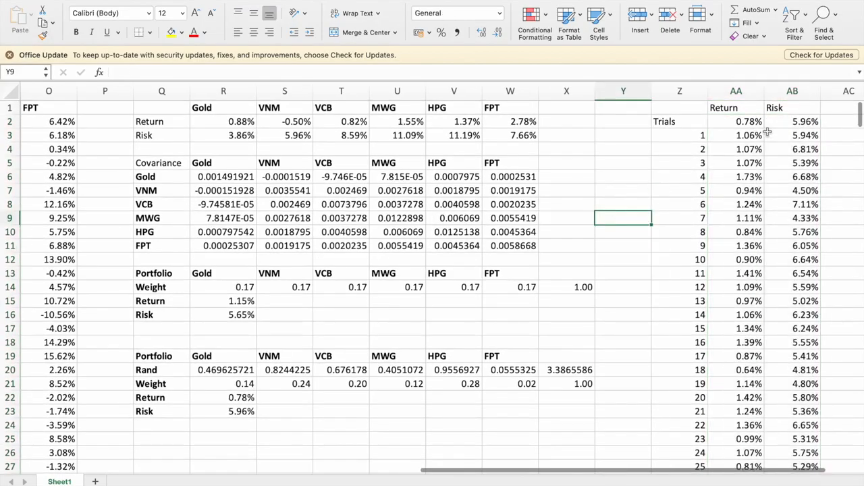
Insert a scatter chart with smooth lines and markers from the simulated trials table.
left_click(737, 123)
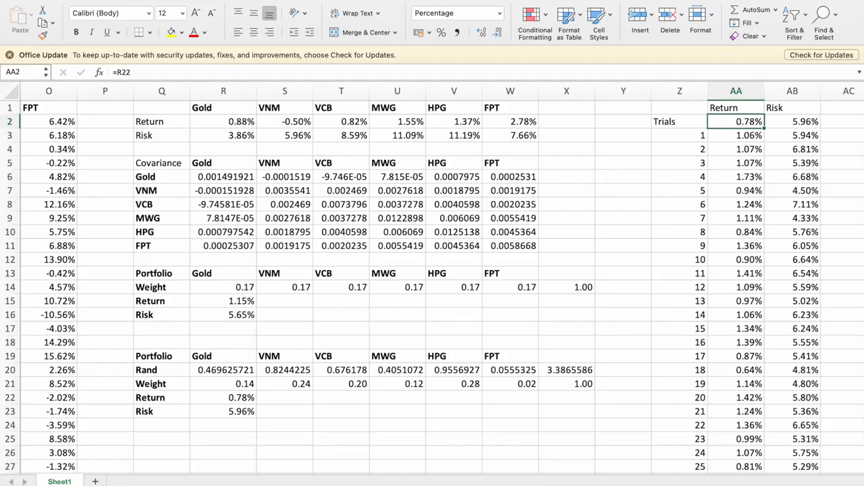
left_click(54, 1)
left_click(411, 31)
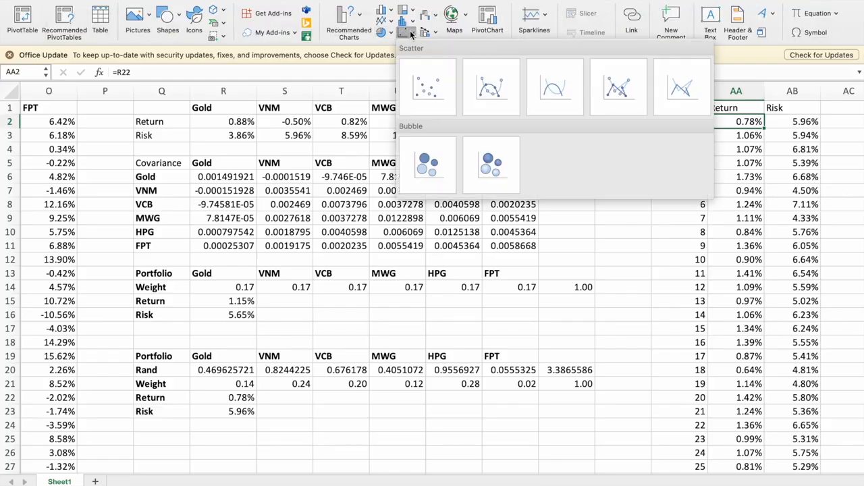
left_click(490, 90)
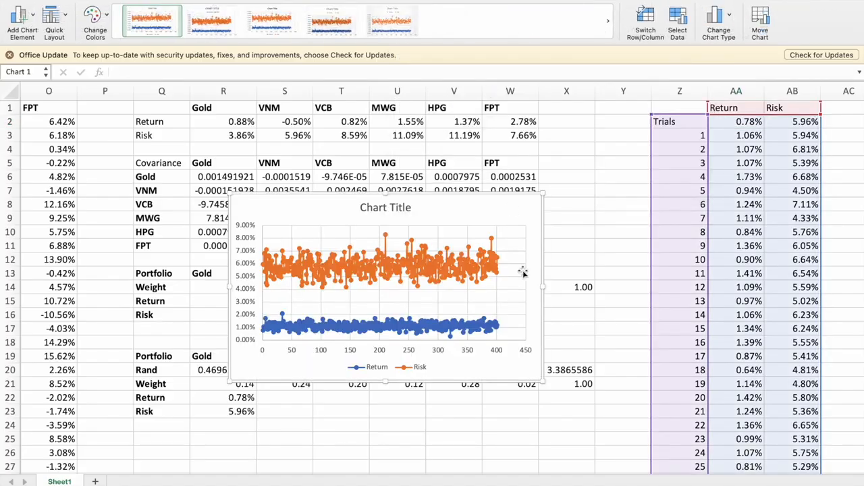
Move the scatter chart to the empty area below the random-weight portfolio table and open its chart area formatting.
scroll(538, 360, "down", 5)
left_click_drag(494, 191, 498, 428)
scroll(587, 256, "down", 3)
double_click(536, 139)
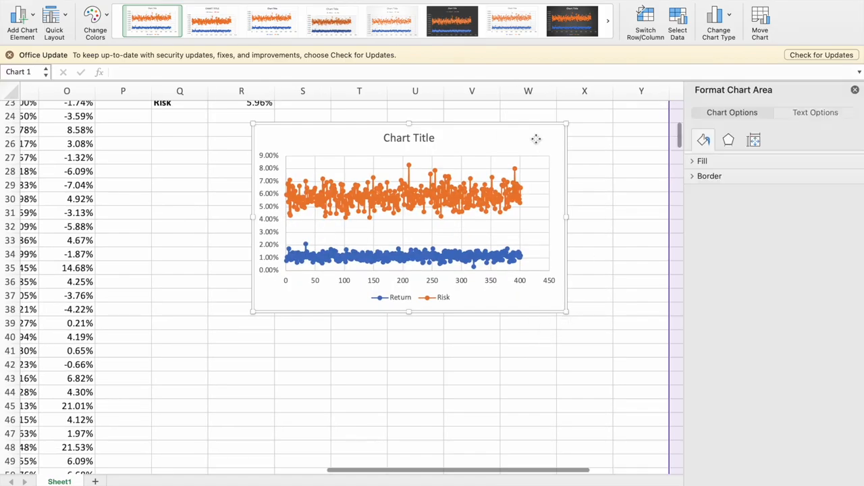
Remove the Risk series from the chart's data source and name the remaining series All Random Portfolio.
left_click(677, 20)
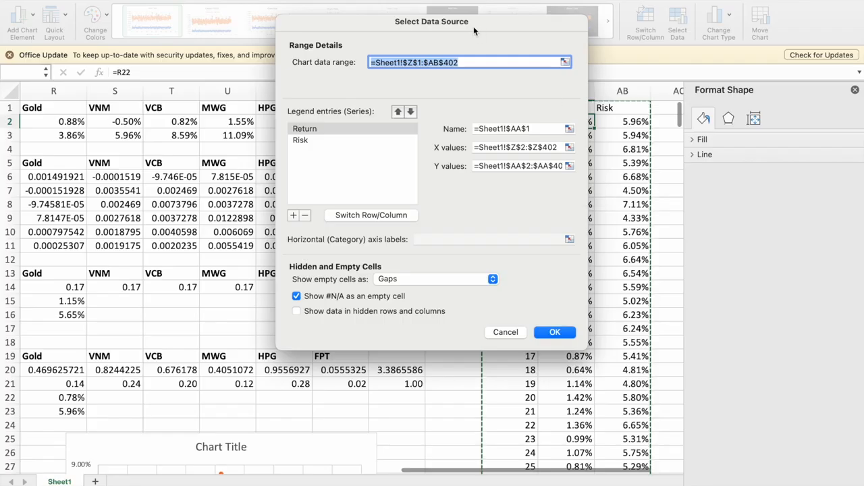
left_click_drag(473, 26, 253, 54)
left_click(106, 169)
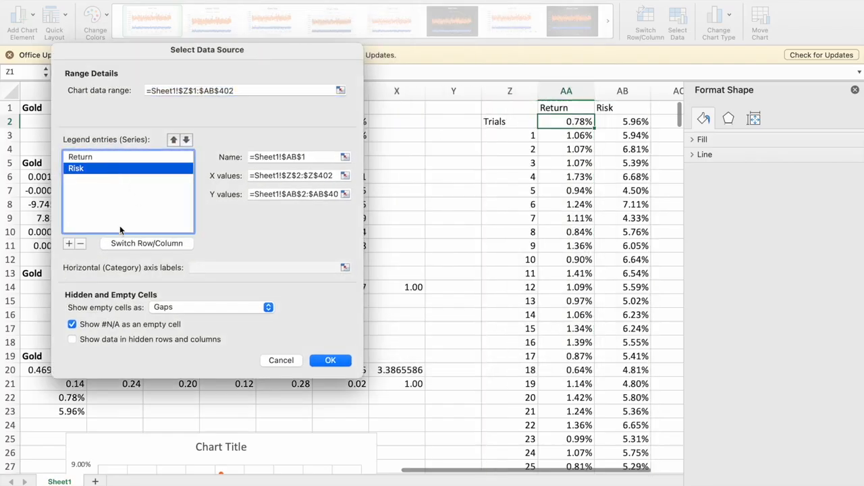
left_click(80, 246)
double_click(296, 159)
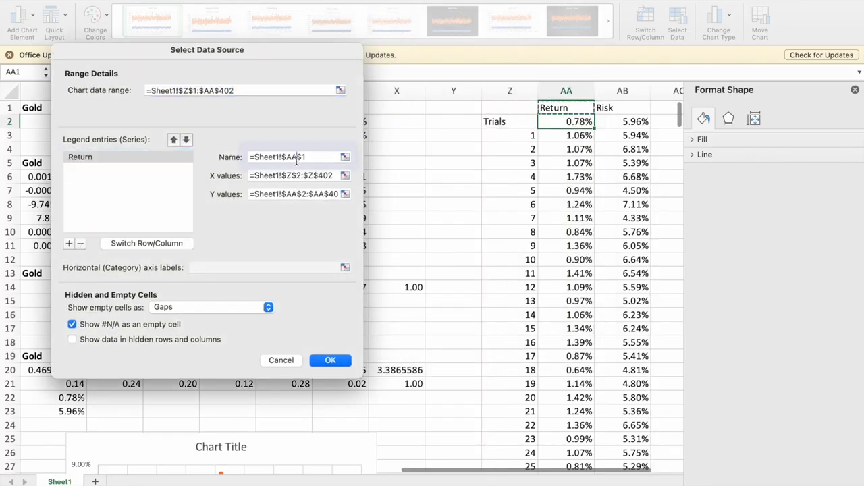
type("All Random Portfolio")
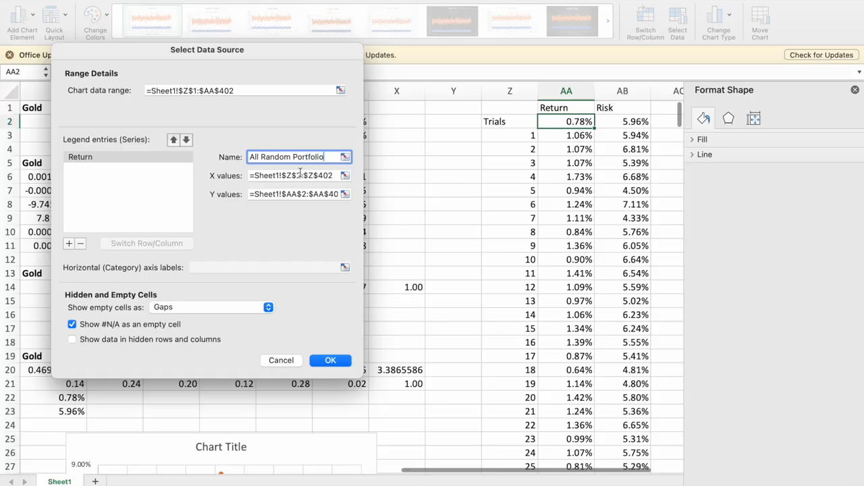
Set the X values of the All Random Portfolio series to the simulated risks in AB2:AB402.
left_click(300, 174)
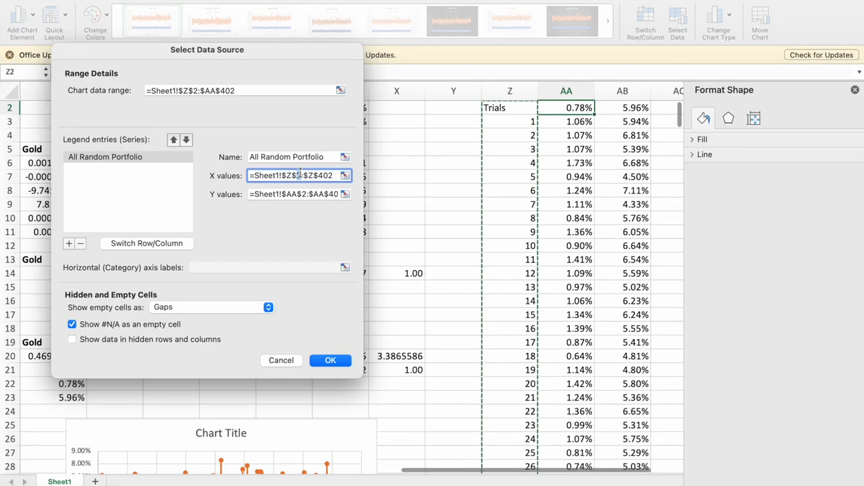
triple_click(311, 173)
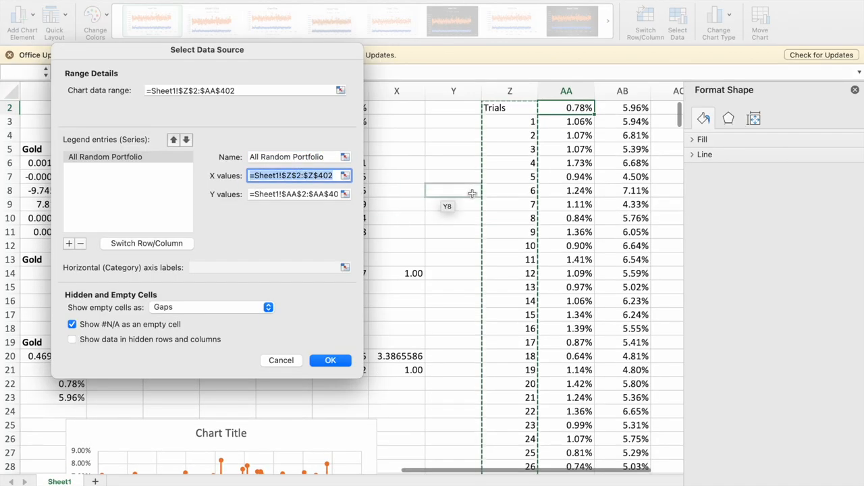
scroll(470, 193, "left", 2)
scroll(531, 129, "up", 1)
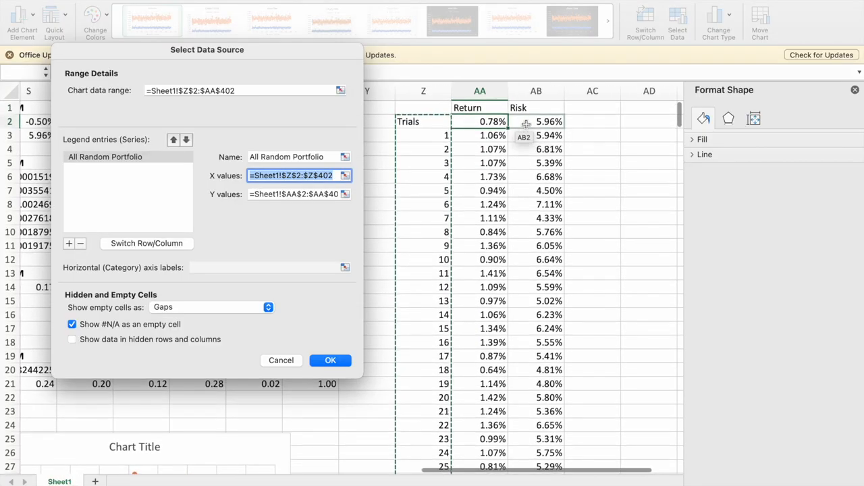
left_click_drag(530, 127, 537, 449)
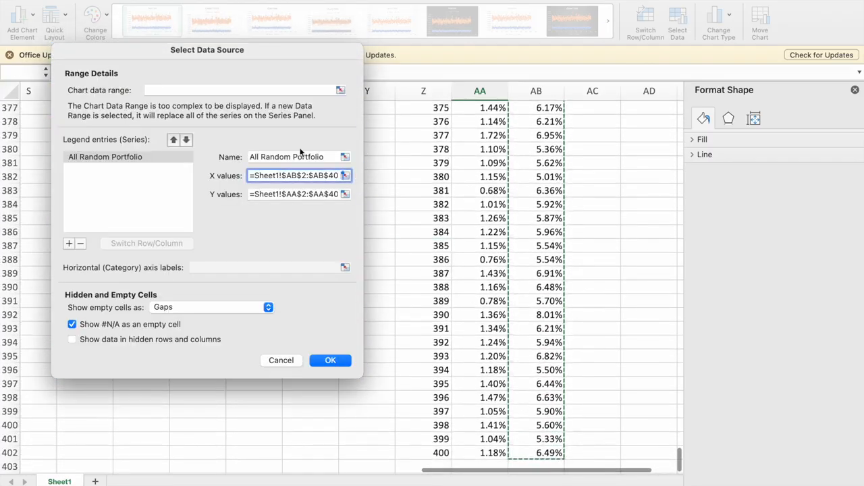
Set the series' Y values to the simulated returns in AA2:AA402 and apply the data source changes.
left_click(290, 194)
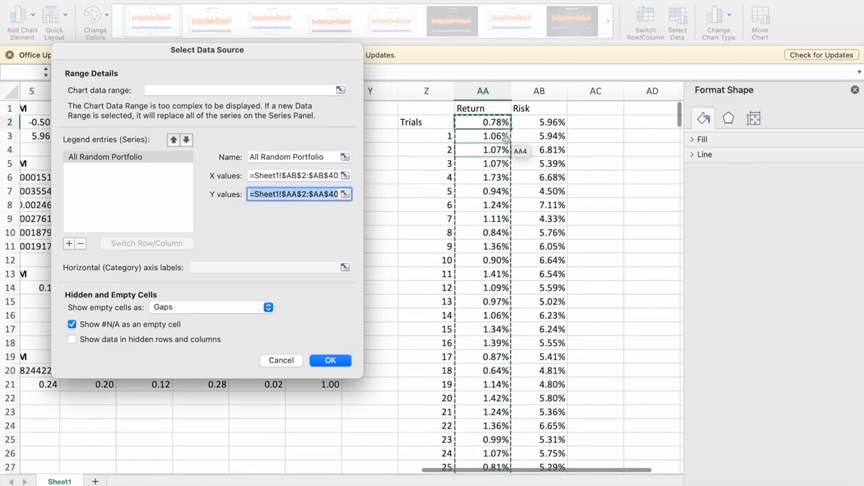
left_click_drag(496, 121, 476, 463)
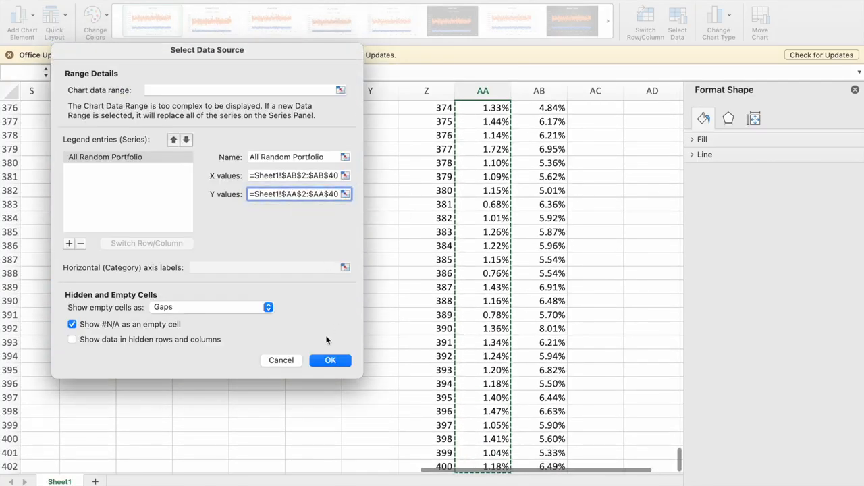
left_click(328, 361)
scroll(423, 241, "up", 15)
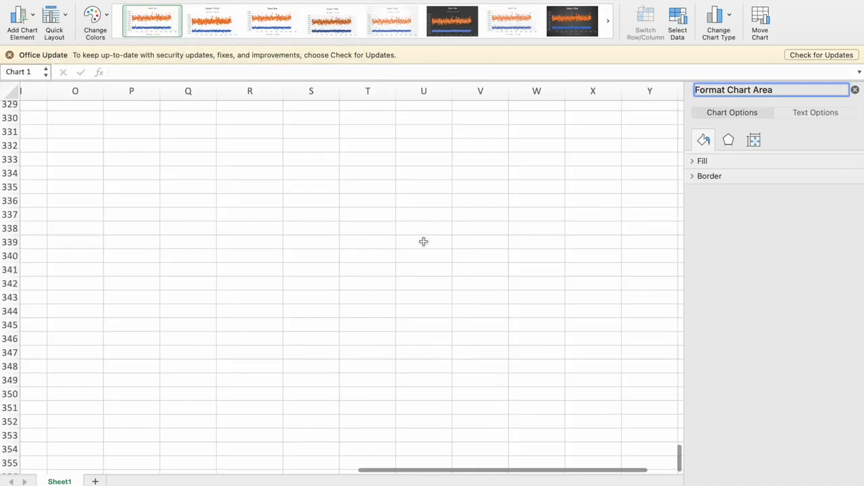
Remove the connecting line from the All Random Portfolio series so that it plots markers only.
scroll(423, 241, "up", 15)
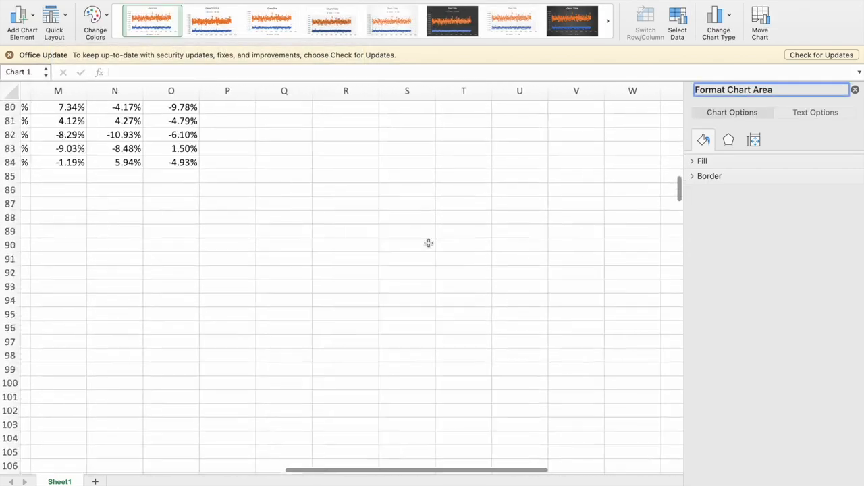
scroll(429, 244, "down", 6)
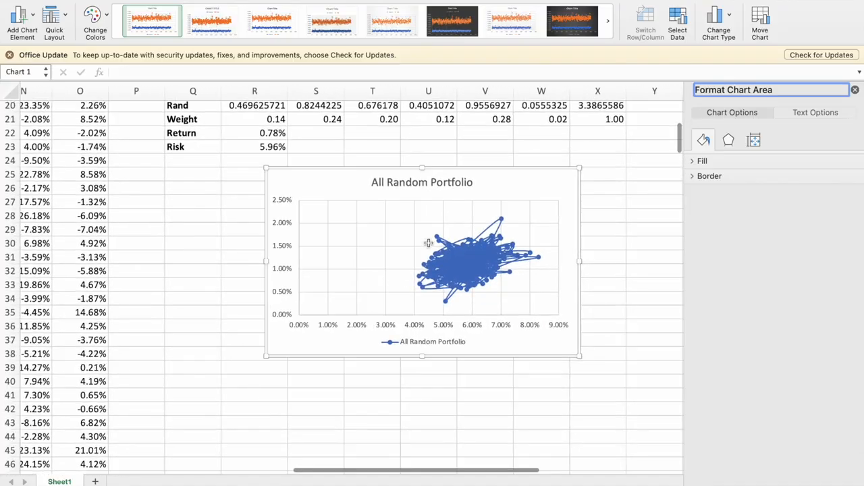
left_click(464, 267)
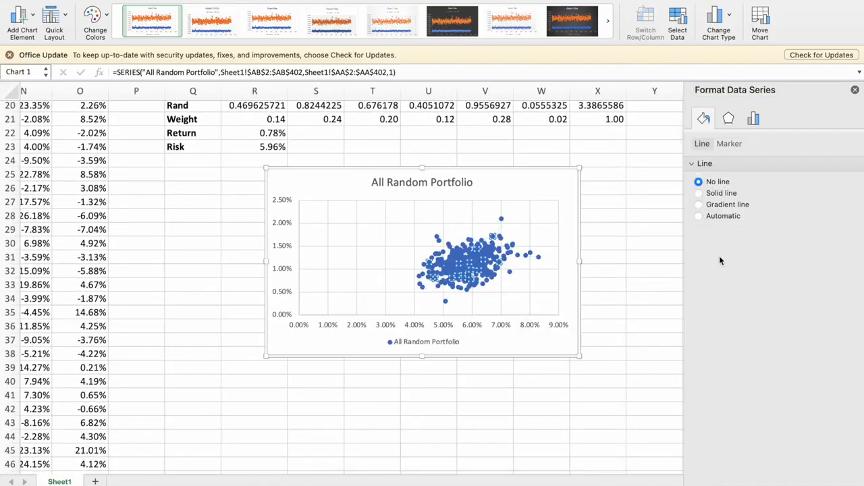
mouse_move(497, 282)
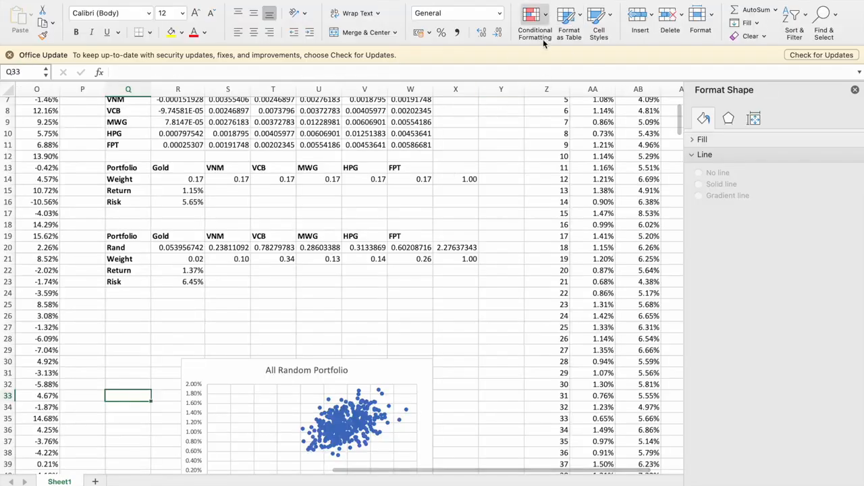
Set up Solver to minimize the first portfolio's risk in R16 by changing the weights in R14:W14.
left_click(236, 0)
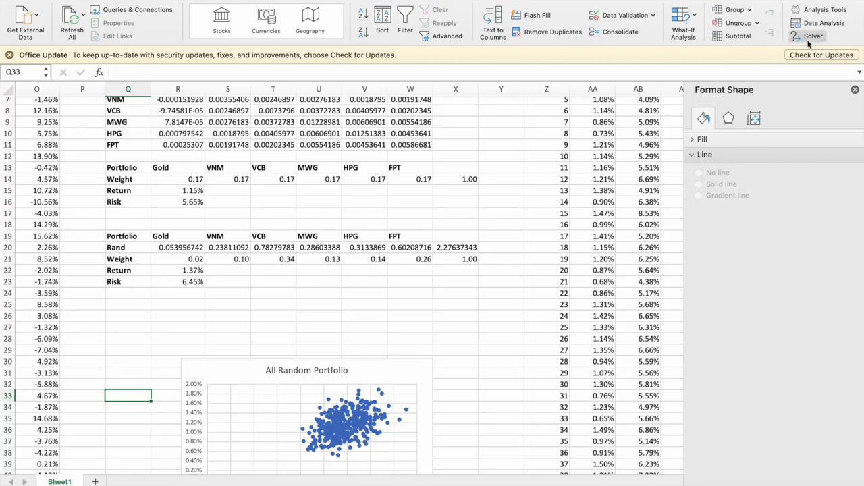
scroll(297, 293, "down", 3)
scroll(297, 293, "left", 1)
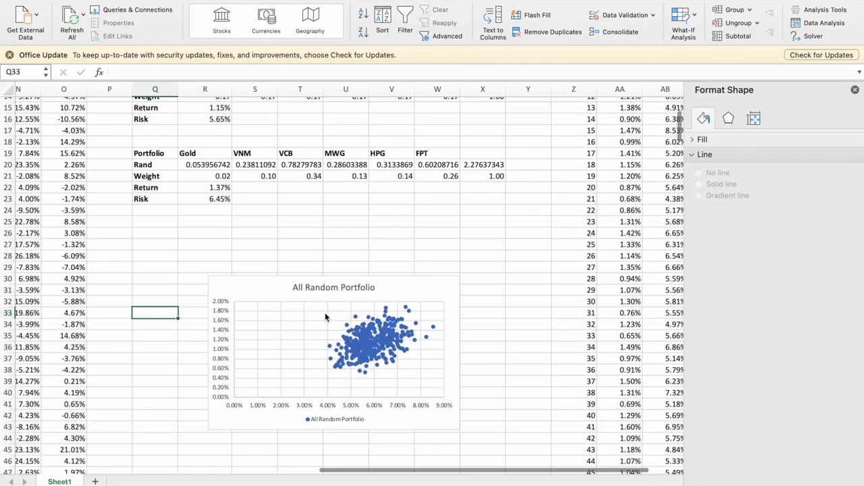
scroll(332, 325, "up", 1)
scroll(331, 325, "right", 1)
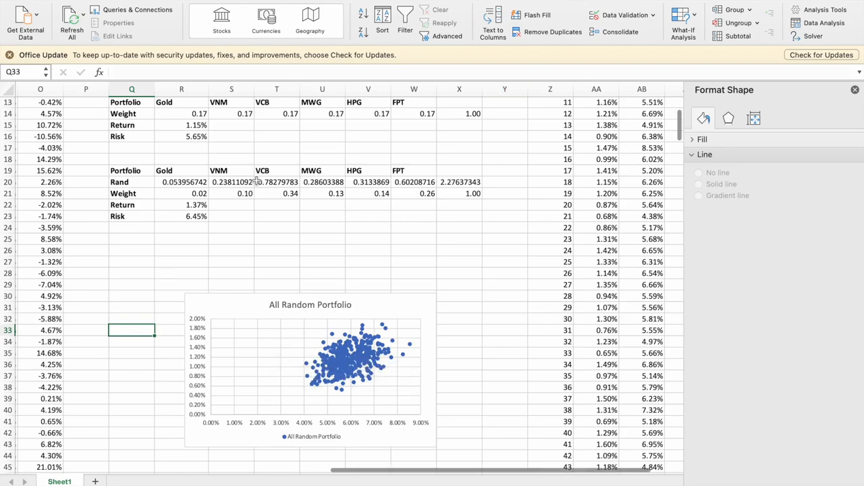
scroll(252, 171, "up", 1)
left_click(192, 154)
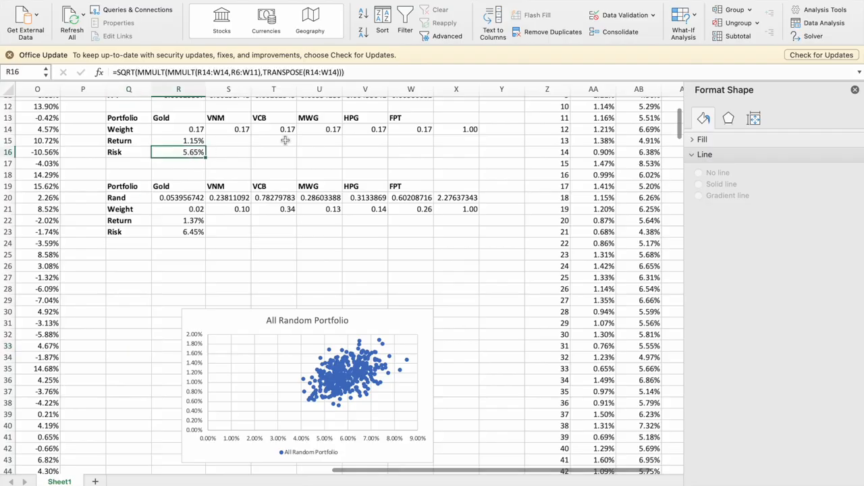
scroll(286, 139, "up", 3)
left_click(816, 39)
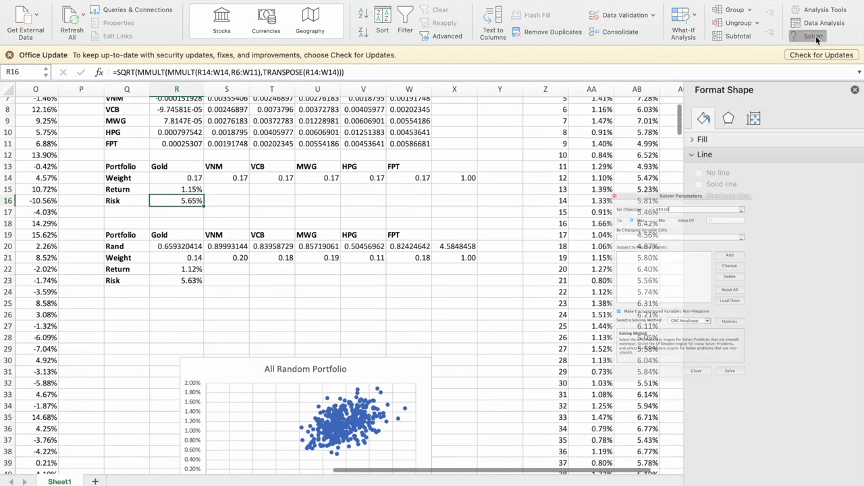
left_click_drag(641, 133, 597, 131)
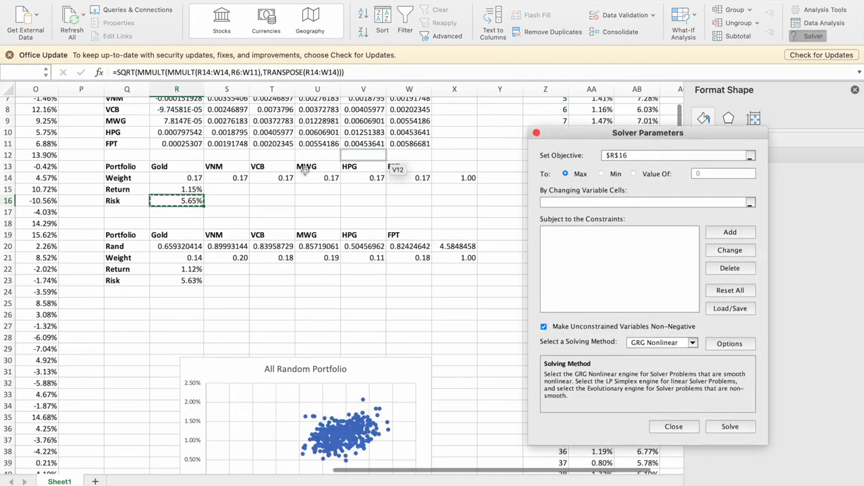
left_click(602, 174)
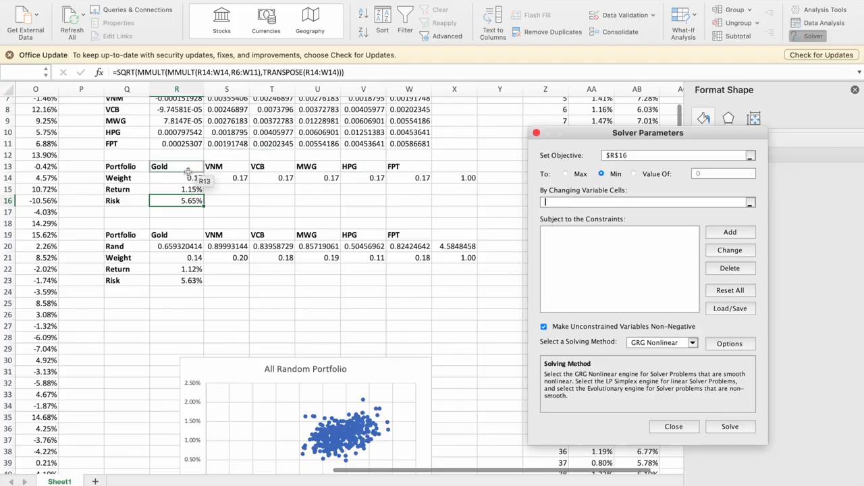
left_click_drag(181, 177, 397, 176)
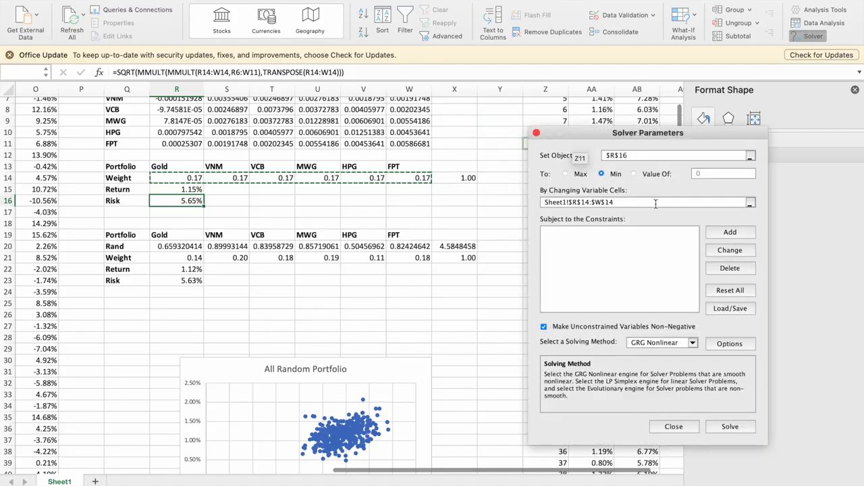
Add the constraint that the total weight in X14 equals 1, run Solver and keep its solution.
left_click(719, 237)
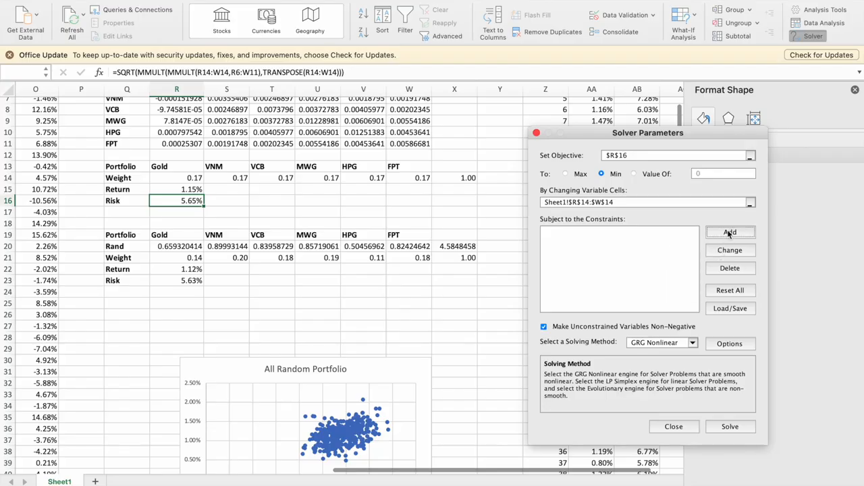
left_click(729, 233)
left_click(459, 179)
left_click(693, 290)
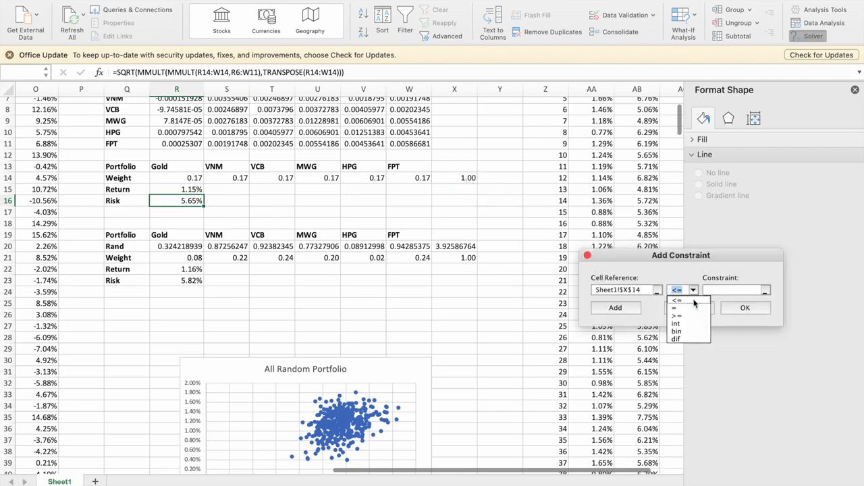
left_click(698, 308)
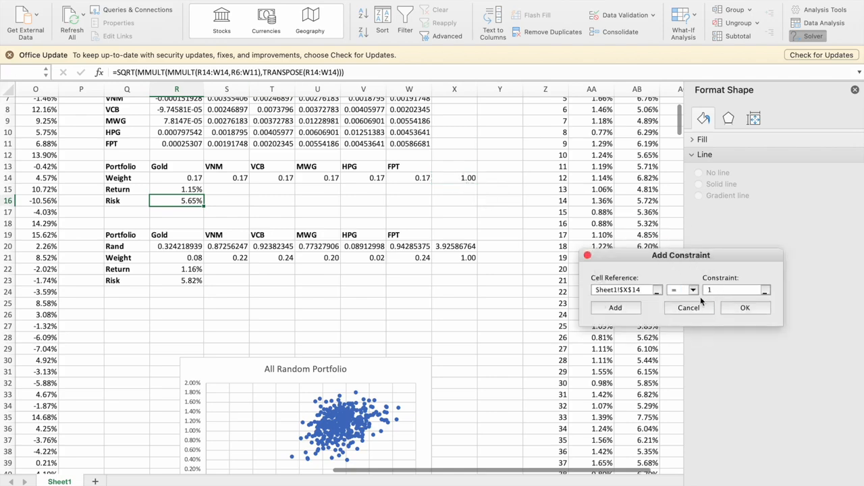
left_click(733, 310)
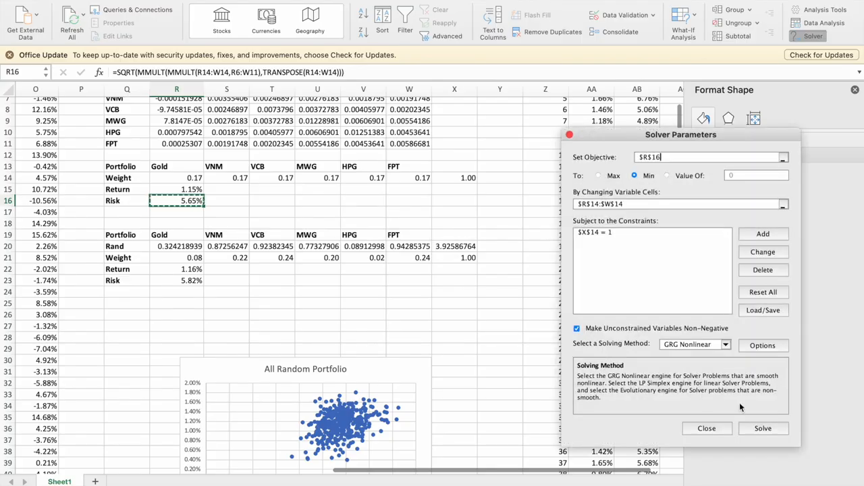
left_click(759, 432)
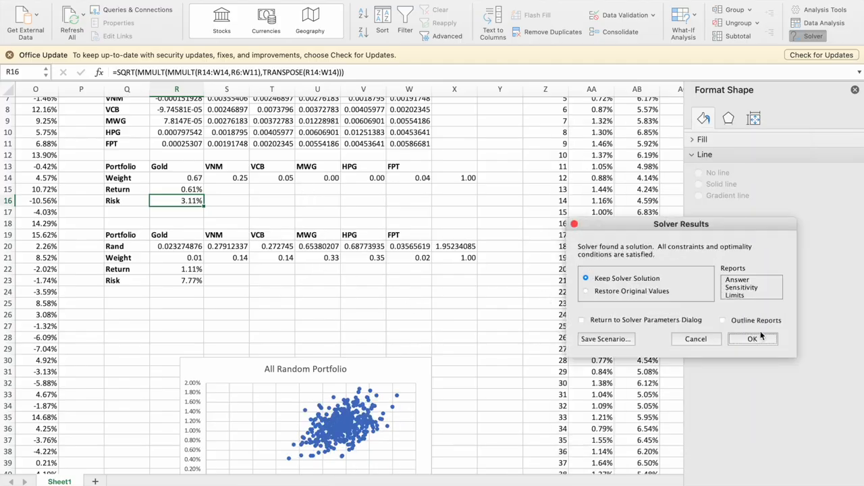
left_click(751, 339)
Enter the heading Portfolio in Q47, below the scatter chart.
scroll(287, 243, "down", 2)
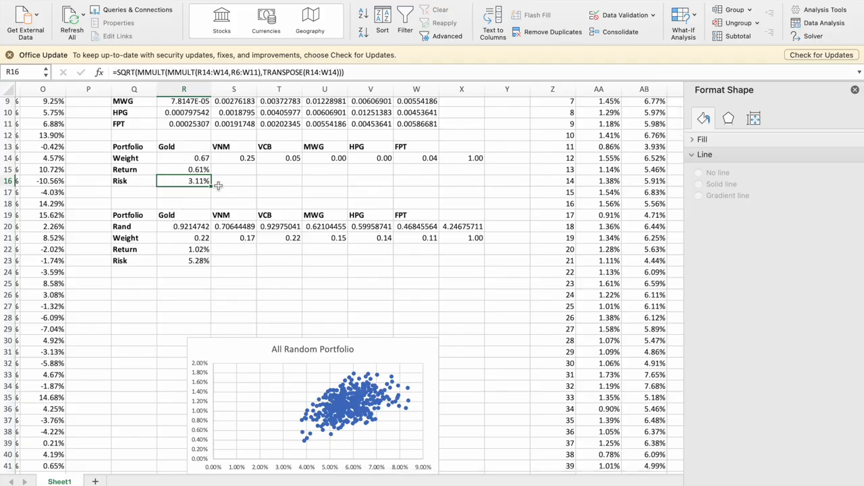
scroll(183, 204, "down", 6)
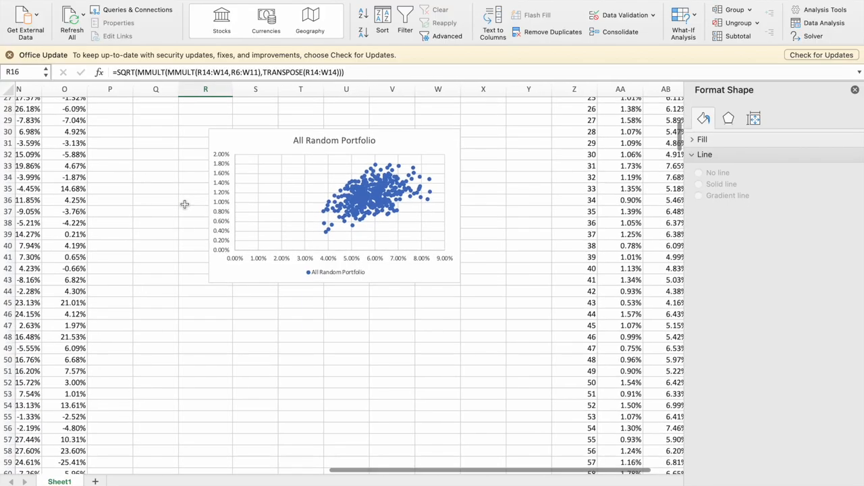
left_click(196, 325)
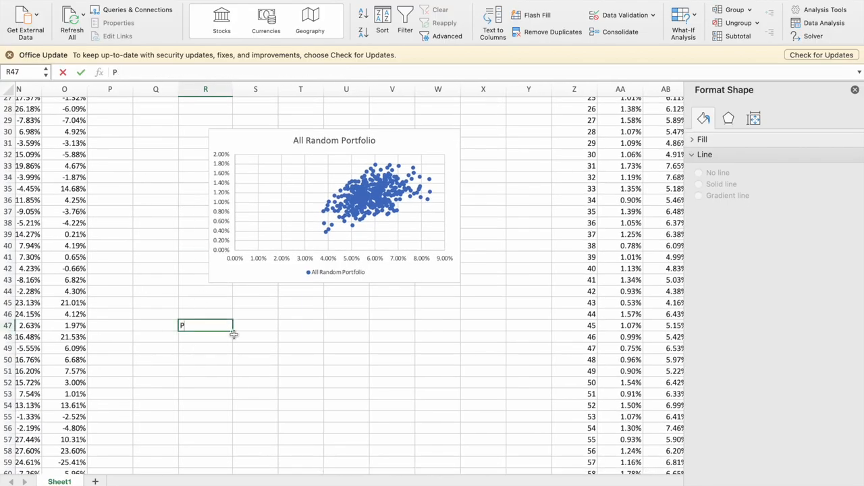
type("P")
key("BackSpace")
key("Left")
type("P")
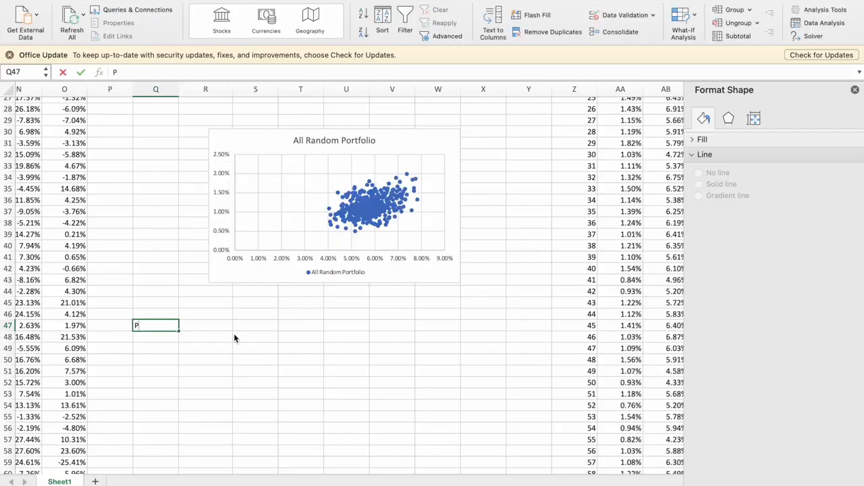
type("ortfolio")
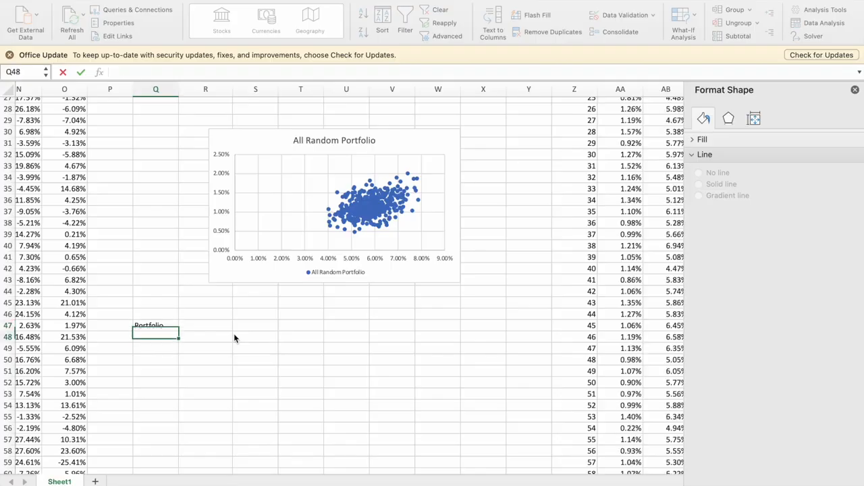
key("Tab")
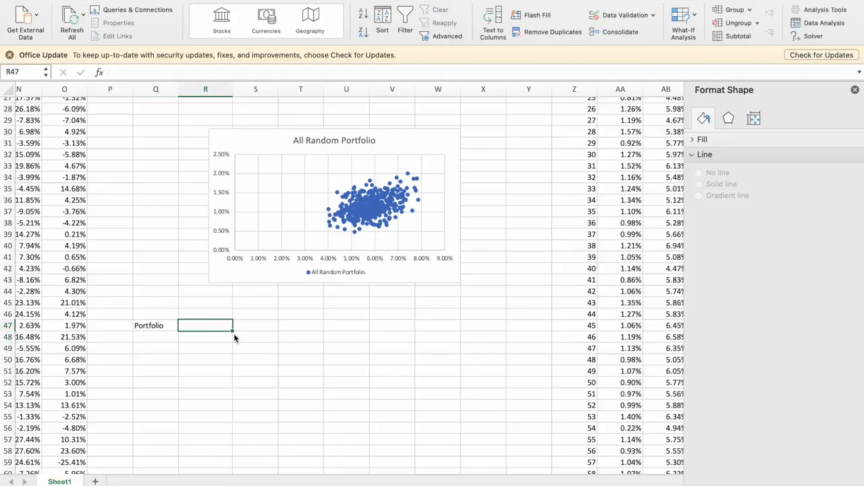
Add the headings Return in R47 and Risk in S47, and number the first portfolio 1 in Q48.
type("Re")
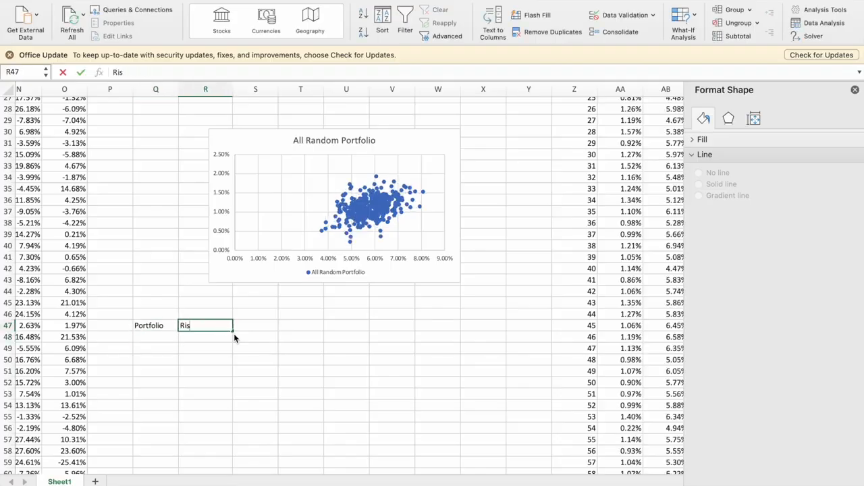
key("BackSpace")
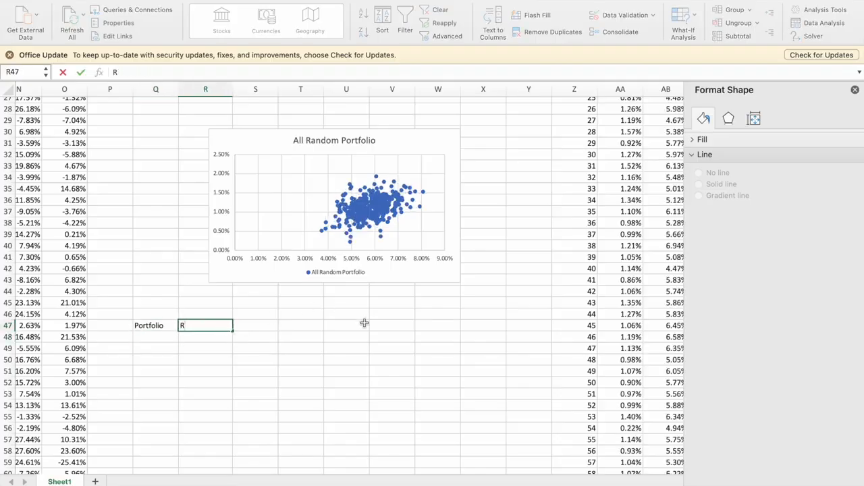
scroll(362, 322, "up", 10)
scroll(364, 323, "down", 10)
scroll(364, 323, "down", 2)
scroll(364, 322, "up", 3)
type("eturn")
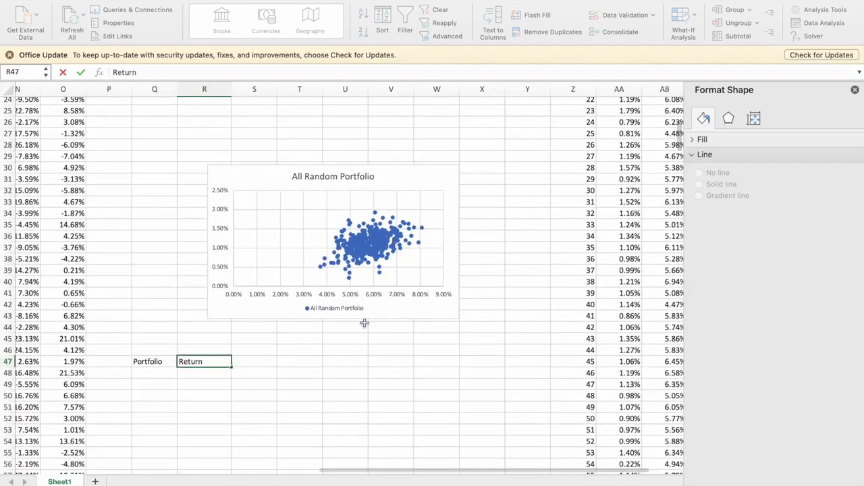
key("Tab")
type("Risk")
key("Return")
key("Left")
key("Left")
type("1")
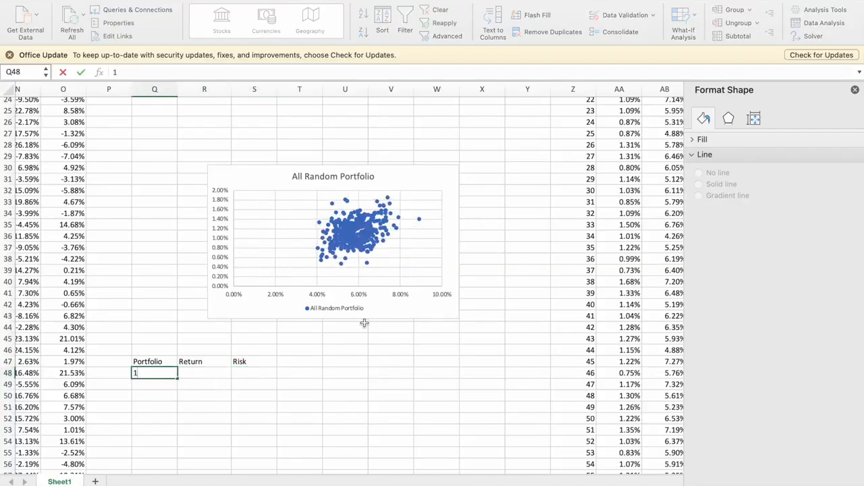
key("Tab")
Copy the optimized portfolio's return from R15 into R48 as a value with its number formatting.
scroll(364, 322, "up", 5)
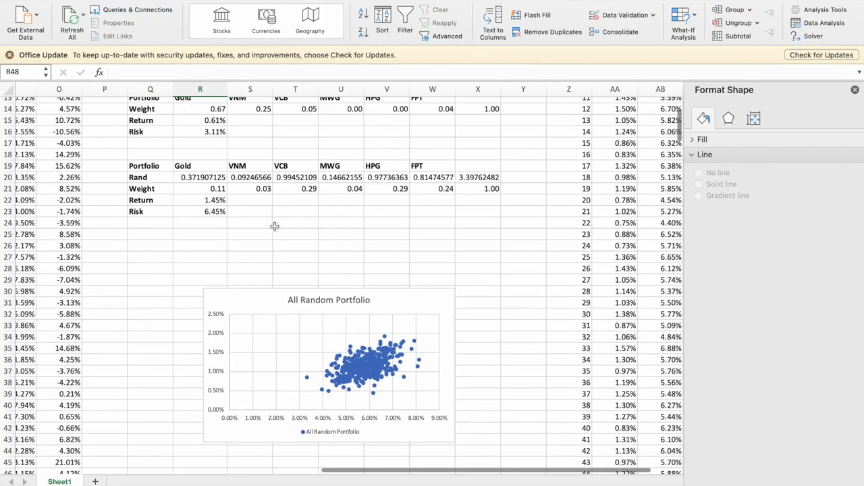
left_click(210, 200)
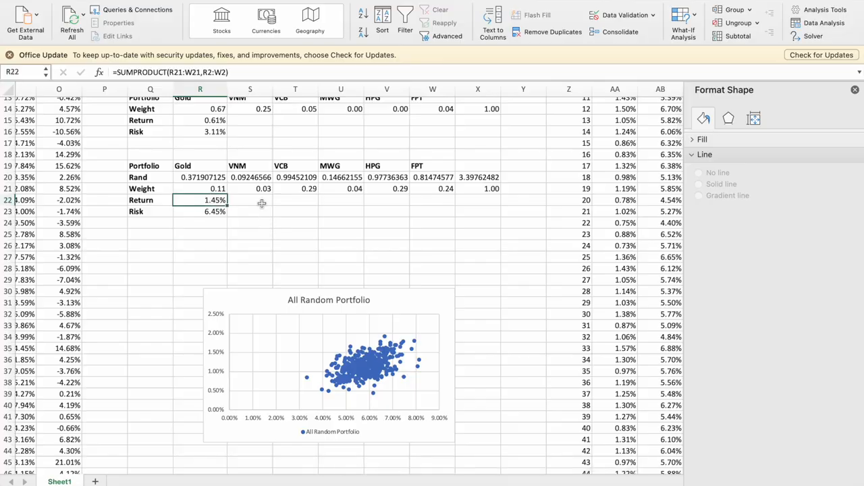
scroll(294, 202, "up", 1)
left_click(217, 158)
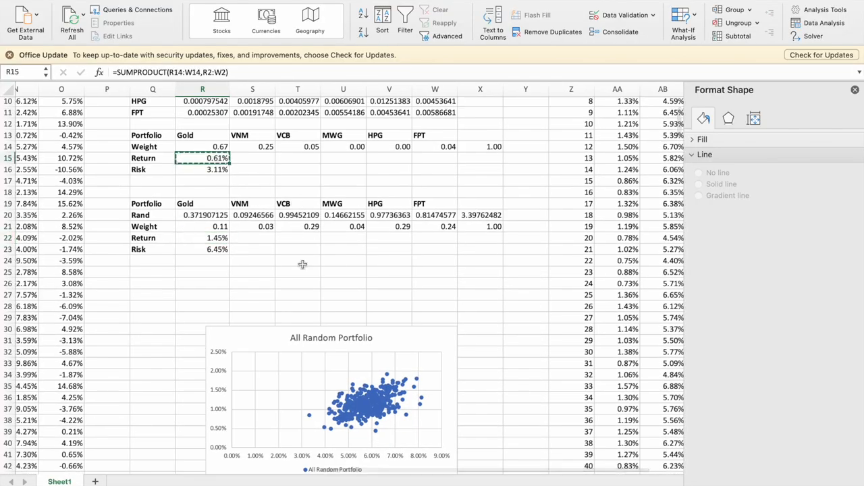
scroll(302, 262, "down", 7)
left_click(229, 287)
right_click(229, 287)
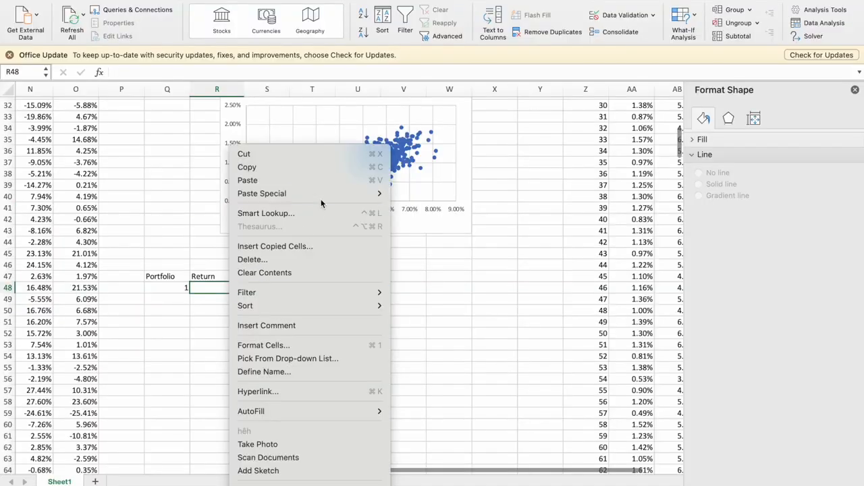
mouse_move(329, 194)
left_click(433, 313)
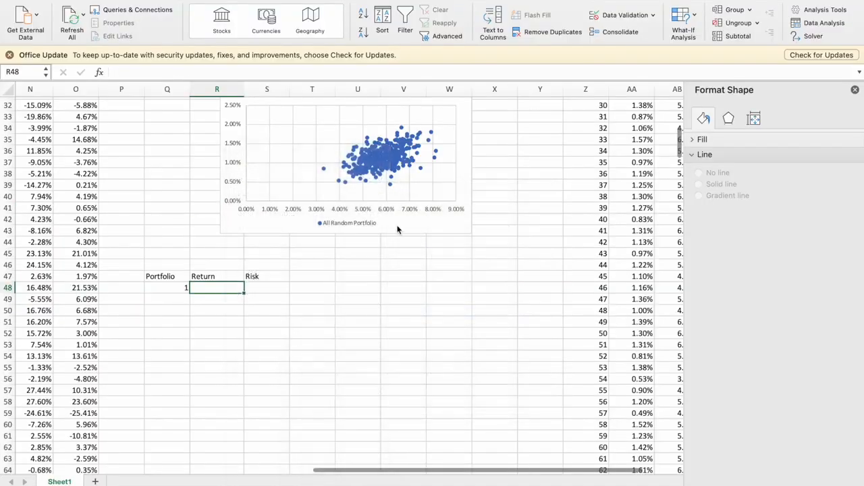
Copy the optimized portfolio's risk from R16 into S48 as a value with its number formatting.
scroll(397, 228, "up", 6)
left_click(201, 210)
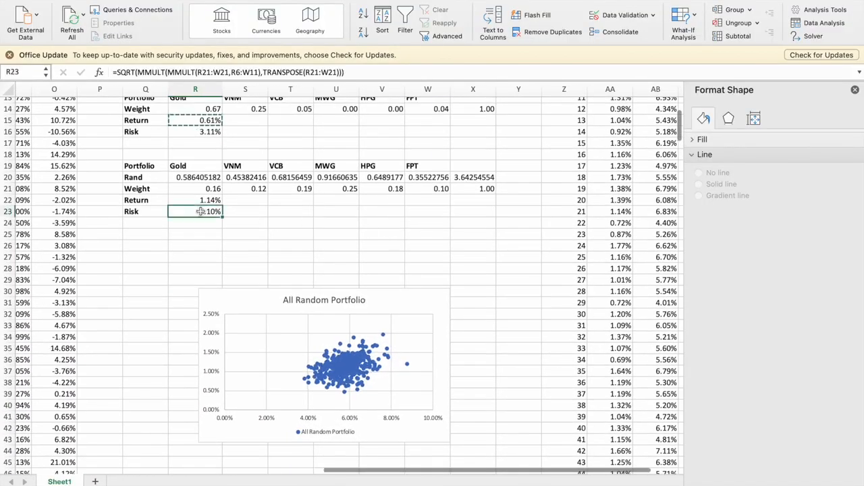
left_click(208, 131)
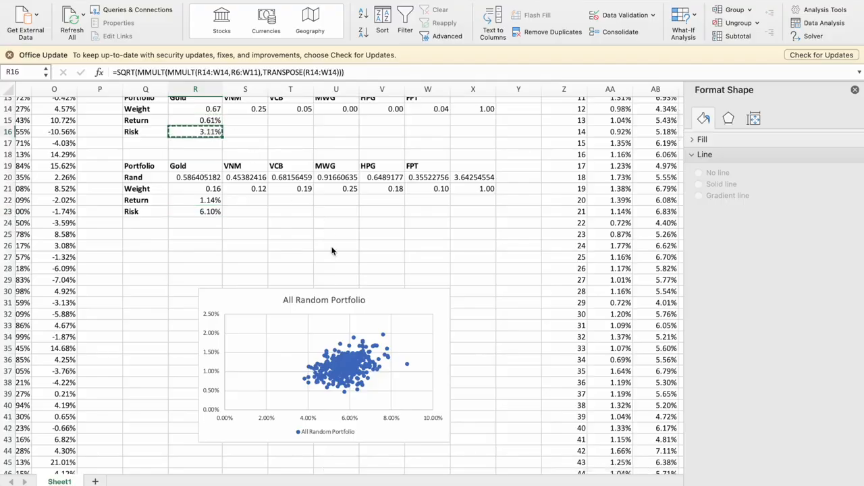
scroll(332, 249, "down", 6)
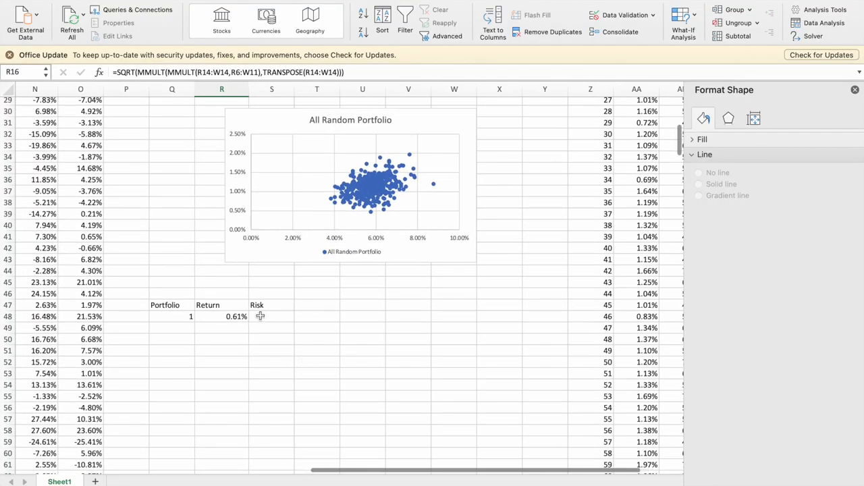
left_click(260, 316)
right_click(260, 315)
mouse_move(333, 194)
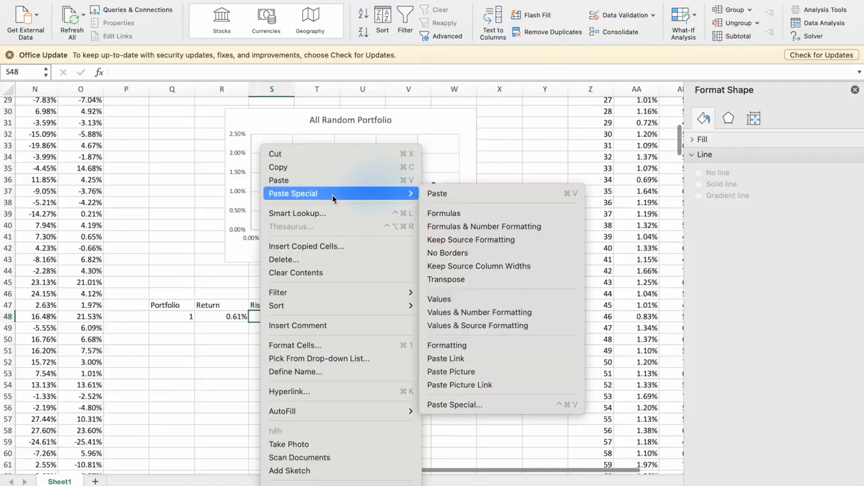
left_click(460, 312)
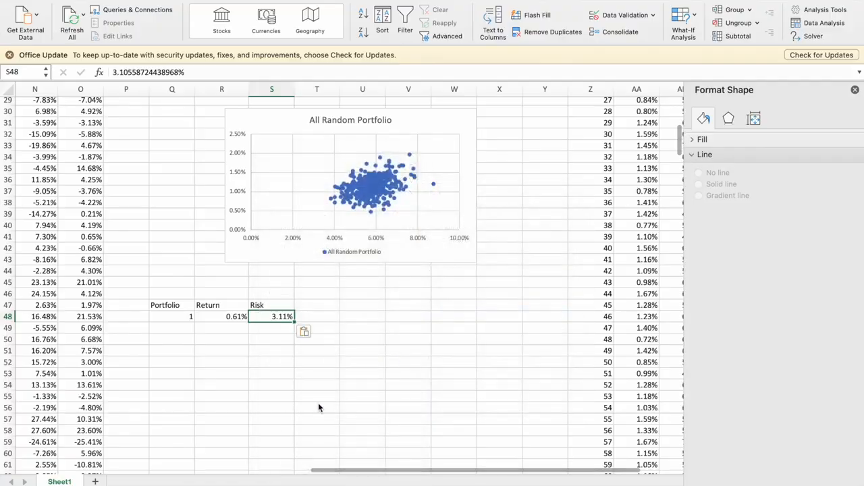
Enter 2 in Q49 and extend the portfolio numbering to 10 in Q57.
scroll(318, 402, "down", 5)
left_click(193, 243)
key("Return")
type("2")
key("Return")
left_click_drag(193, 245, 209, 350)
scroll(358, 315, "up", 4)
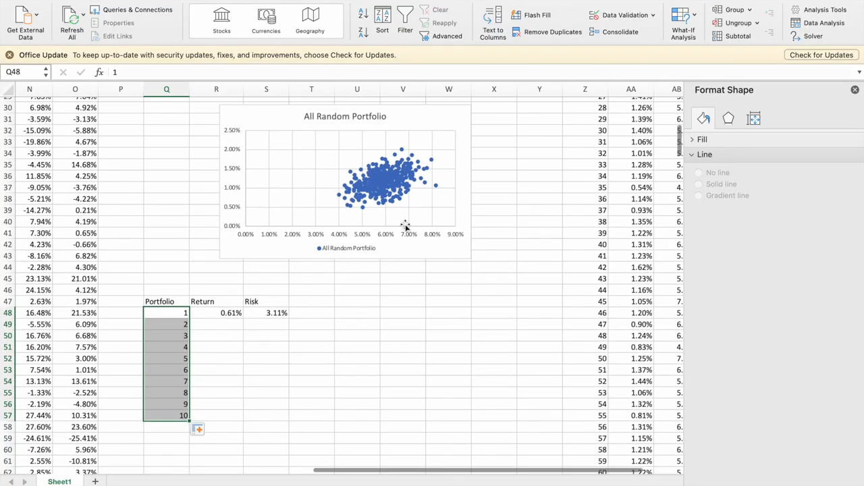
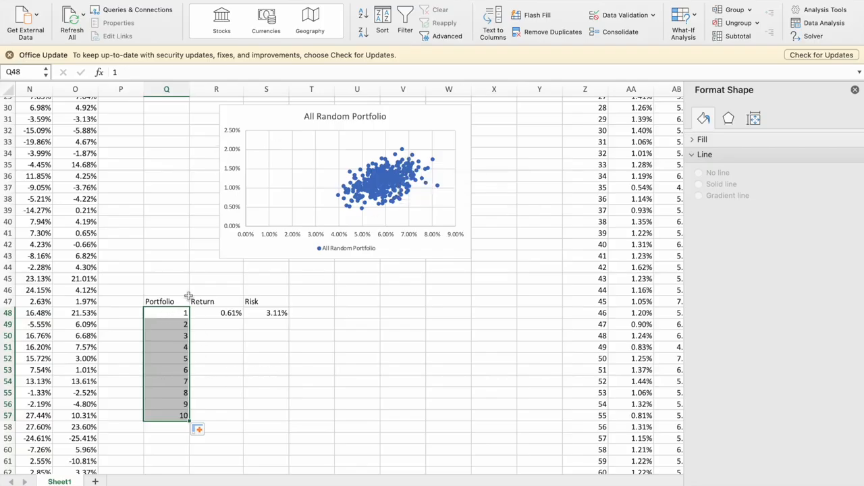
Enter 2% in R57 as the target return of portfolio 10.
left_click(223, 416)
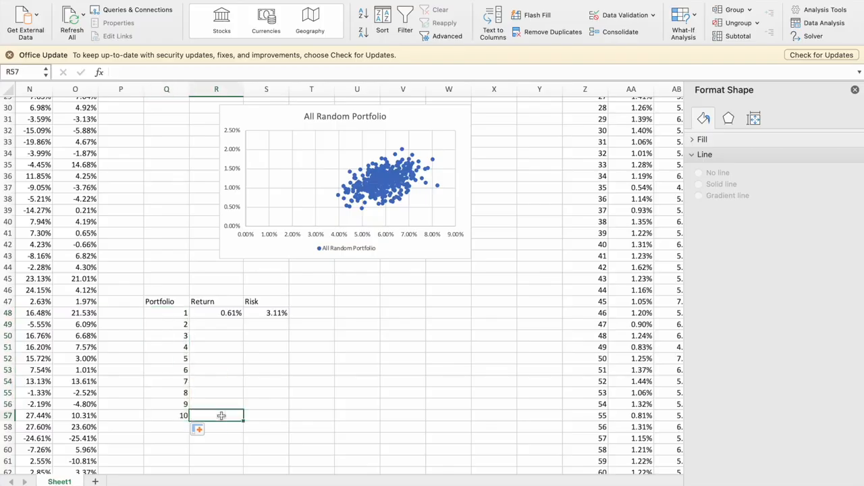
type("2")
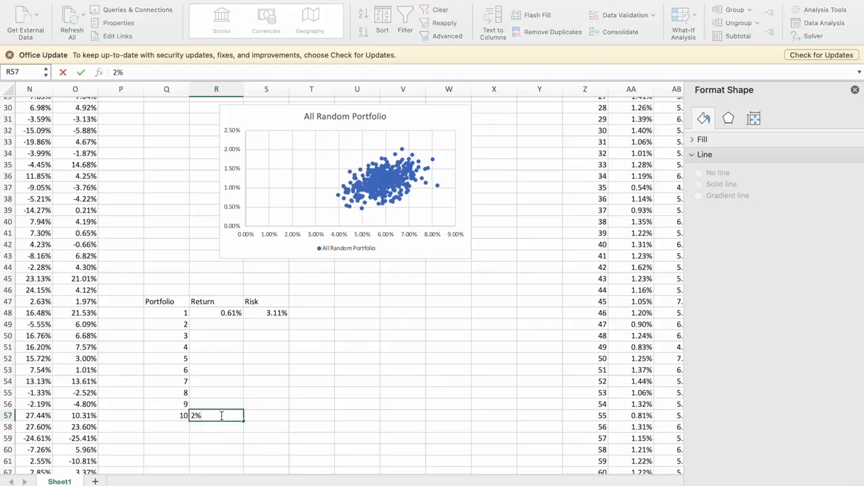
key("Return")
left_click(223, 418)
left_click_drag(208, 323, 215, 403)
left_click(270, 333)
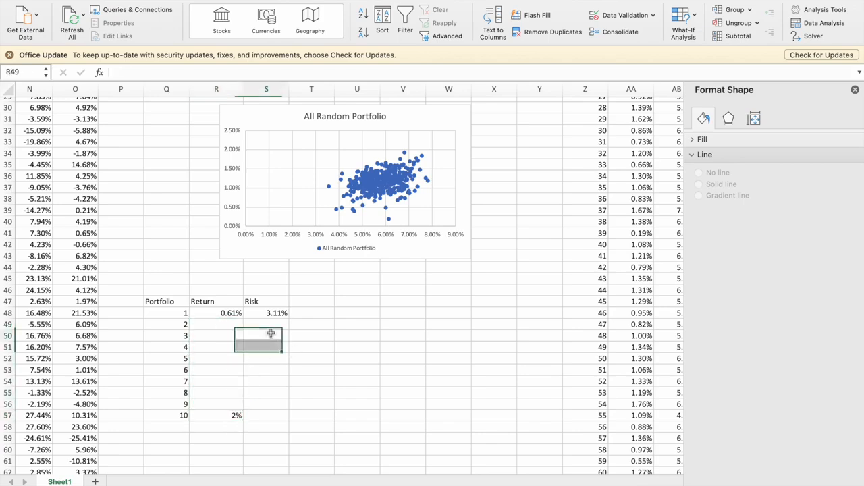
Enter the formula =R48+(R57-R48)/9 in R49 to calculate the return of portfolio 2.
left_click(223, 324)
type("=")
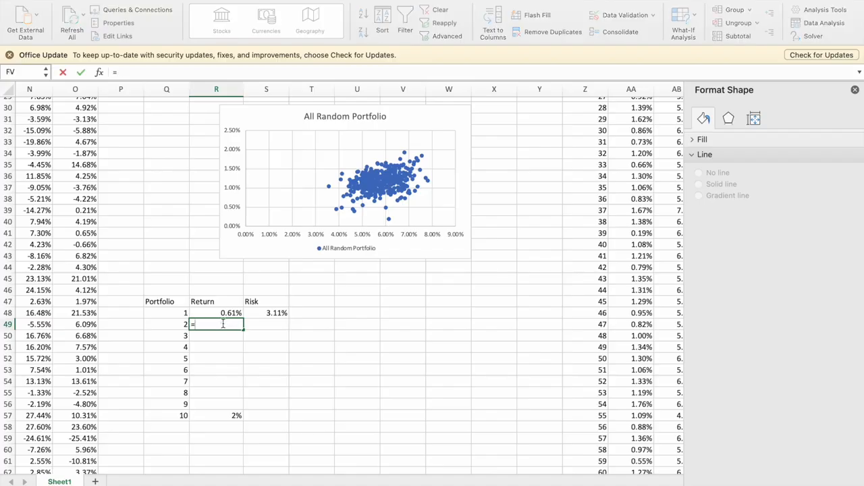
key("Up")
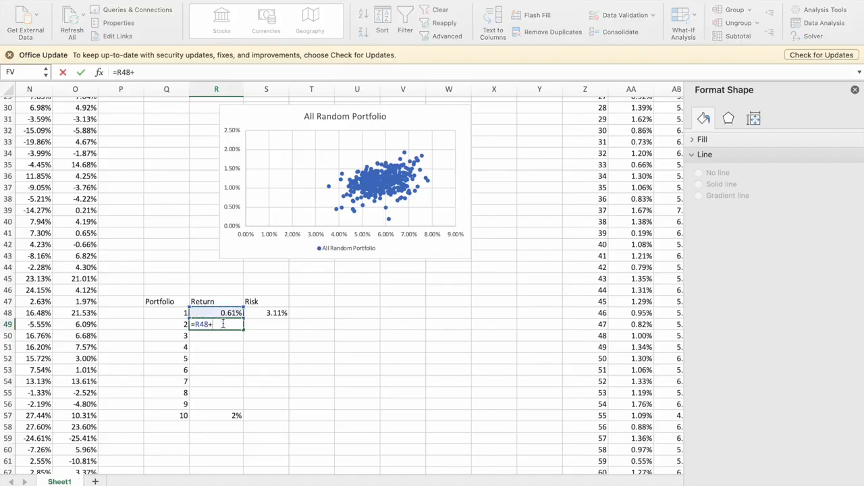
type("+(")
left_click(218, 417)
type("-")
left_click(203, 313)
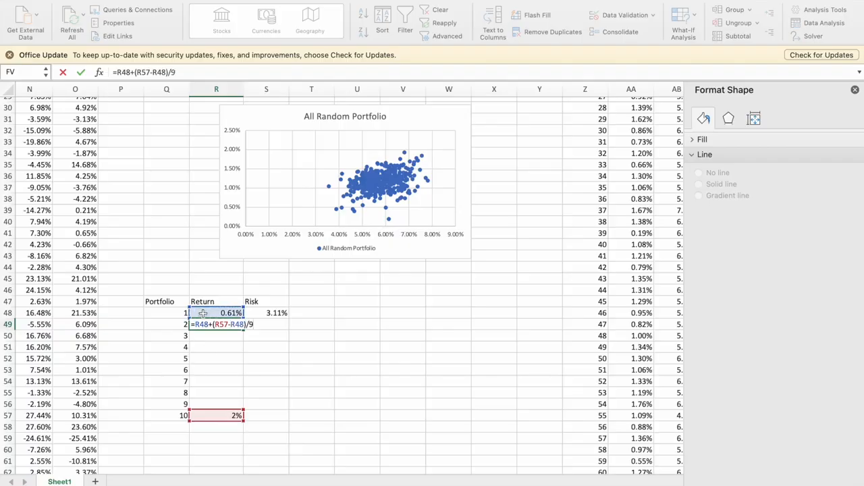
key("Return")
key("Up")
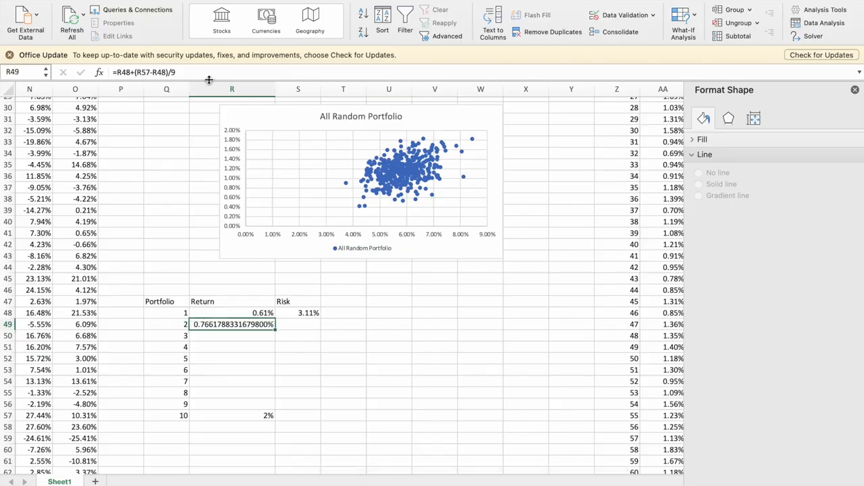
Format the return in R49 to two decimal places and narrow column R.
left_click(29, 2)
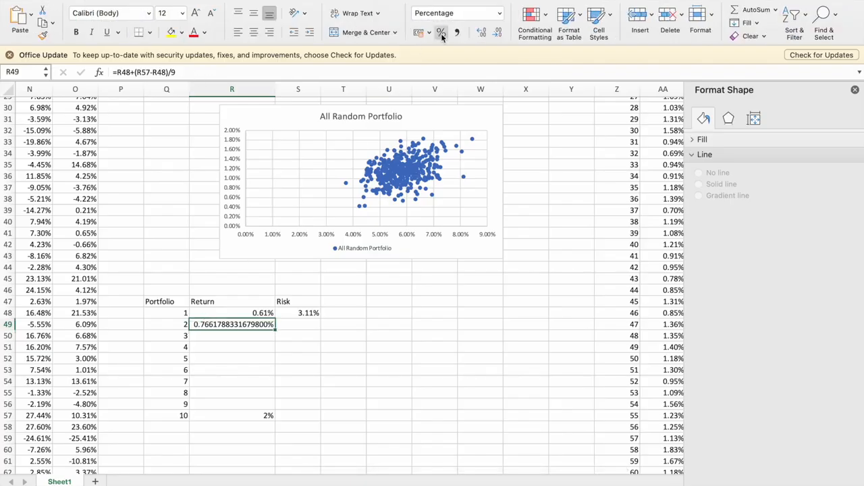
left_click(486, 34)
left_click(499, 35)
left_click(499, 34)
left_click(499, 34)
left_click(499, 35)
left_click(498, 34)
left_click(498, 34)
left_click(498, 35)
left_click(499, 35)
left_click(499, 35)
left_click(499, 34)
left_click(498, 35)
left_click(499, 34)
left_click(498, 35)
left_click(498, 34)
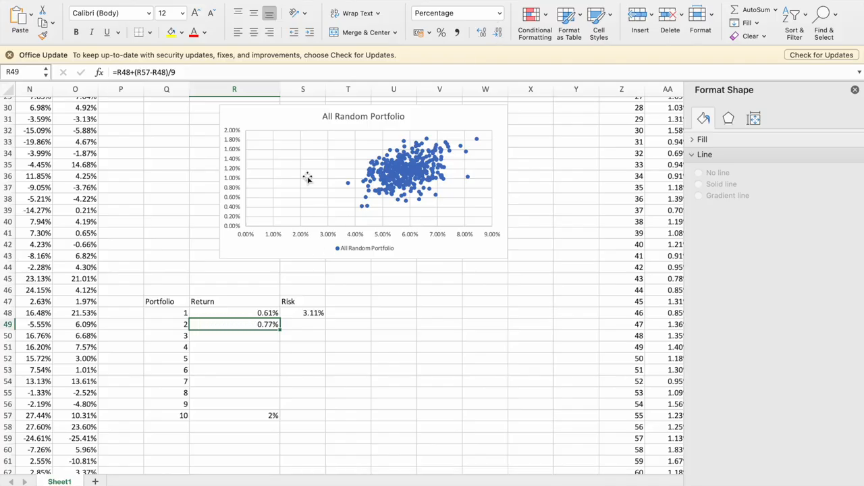
left_click_drag(280, 95, 244, 95)
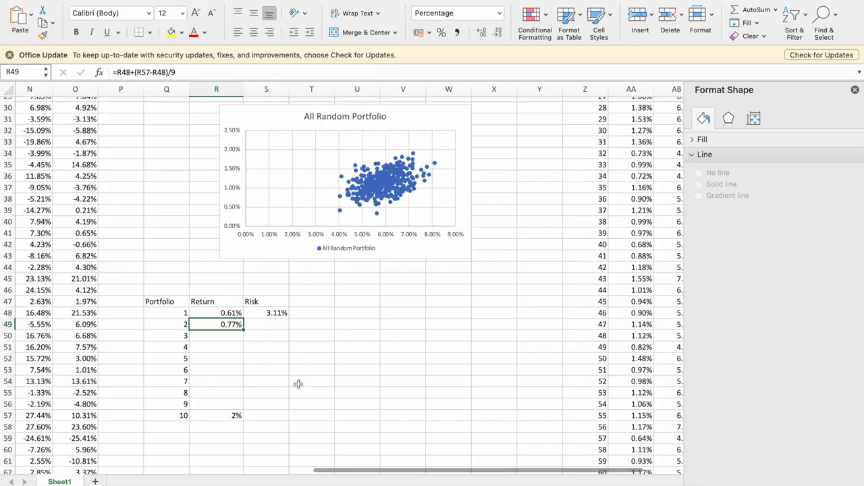
Make the R57 and R48 references inside the brackets absolute so R49 reads =R48+($R$57-$R$48)/9.
scroll(256, 347, "down", 1)
scroll(256, 348, "down", 1)
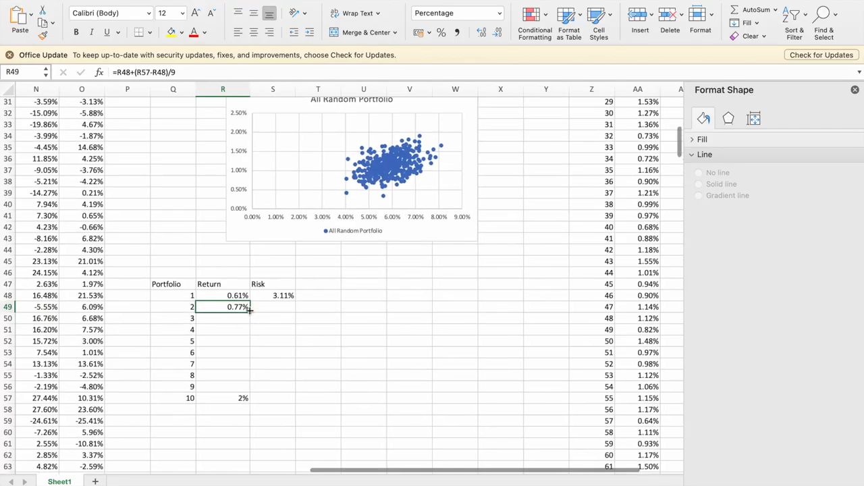
left_click(123, 74)
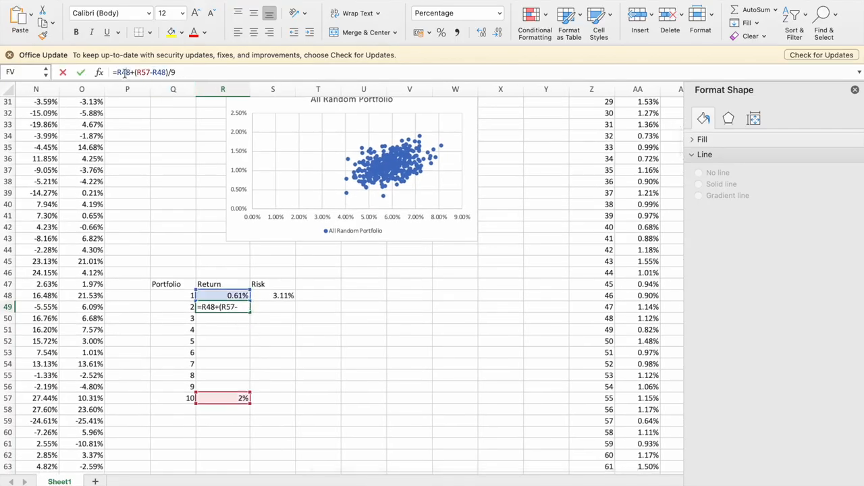
key("F4")
key("F4")
key("F4")
key("F4")
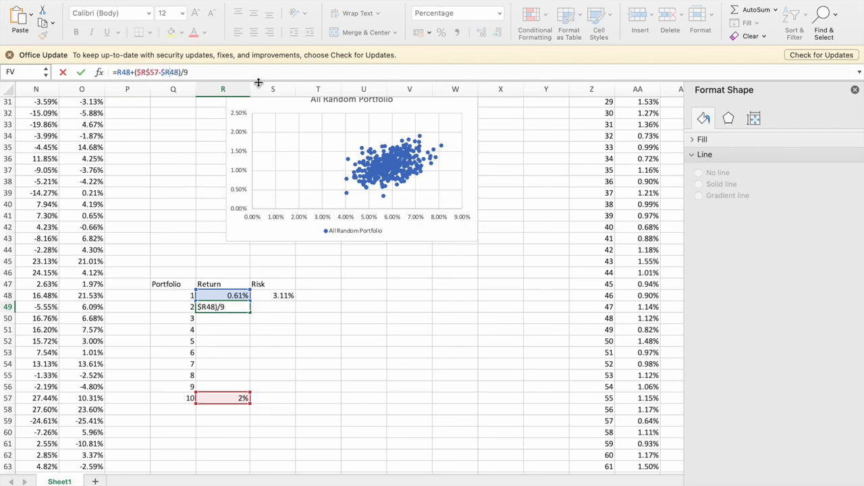
key("Return")
Copy the return formula from R49 into R50:R56 for portfolios 3 to 9.
key("super+c")
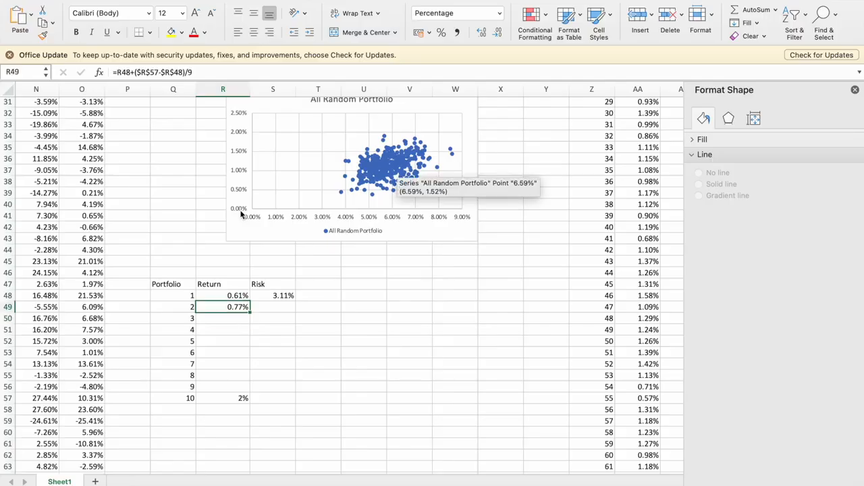
key("shift+Down")
key("shift+Down")
key("shift+Down")
key("shift+Down")
key("shift+Down")
key("shift+Down")
key("shift+Down")
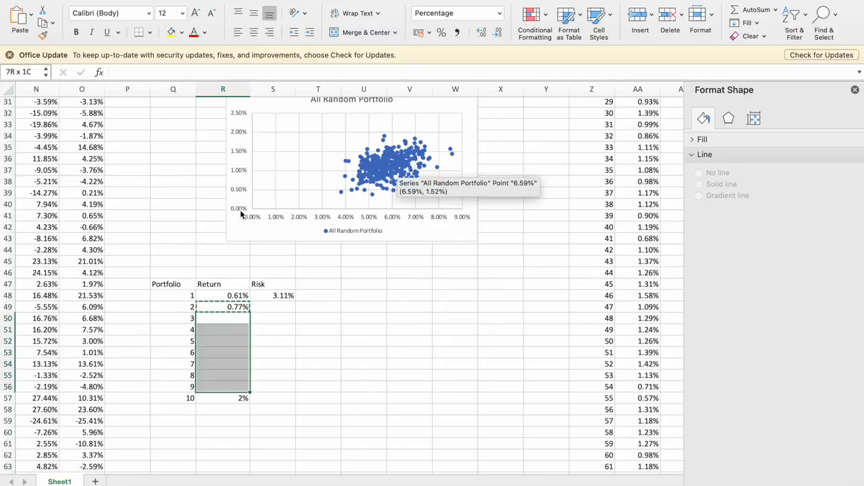
key("super+v")
scroll(321, 293, "up", 3)
scroll(323, 292, "up", 3)
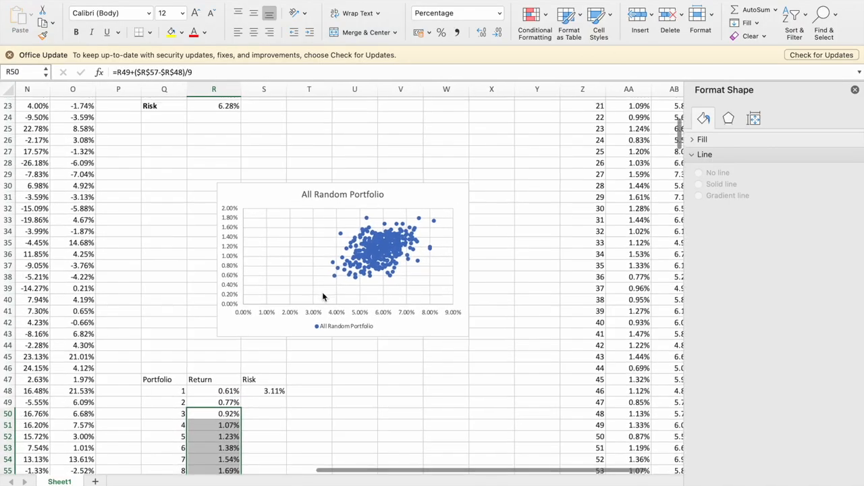
scroll(335, 334, "down", 5)
left_click(259, 331)
key("shift+Down")
key("shift+Down")
key("shift+Down")
key("shift+Down")
key("shift+Down")
key("shift+Down")
key("shift+Down")
key("shift+Down")
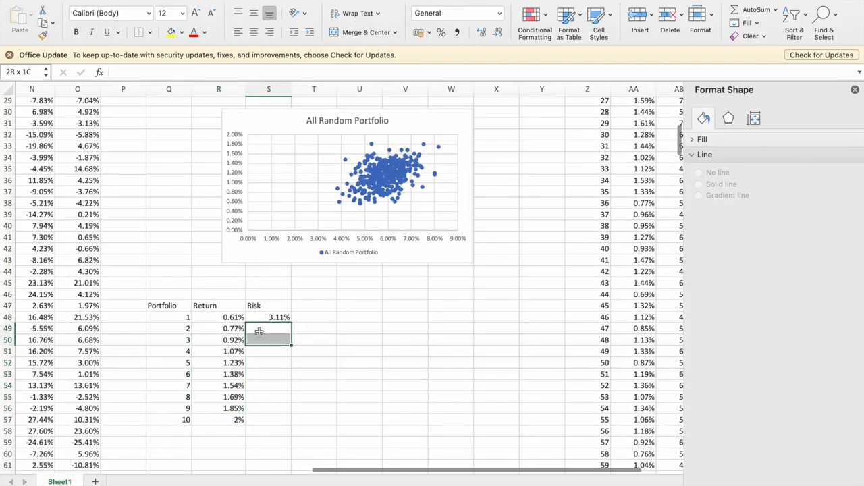
scroll(516, 326, "right", 2)
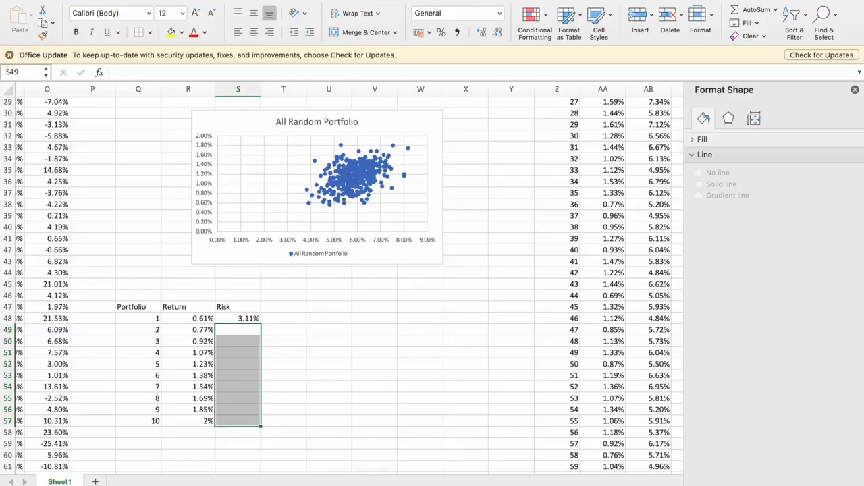
Add a Solver constraint making the portfolio return in R15 equal to the target return in R49.
left_click(543, 1)
left_click(808, 37)
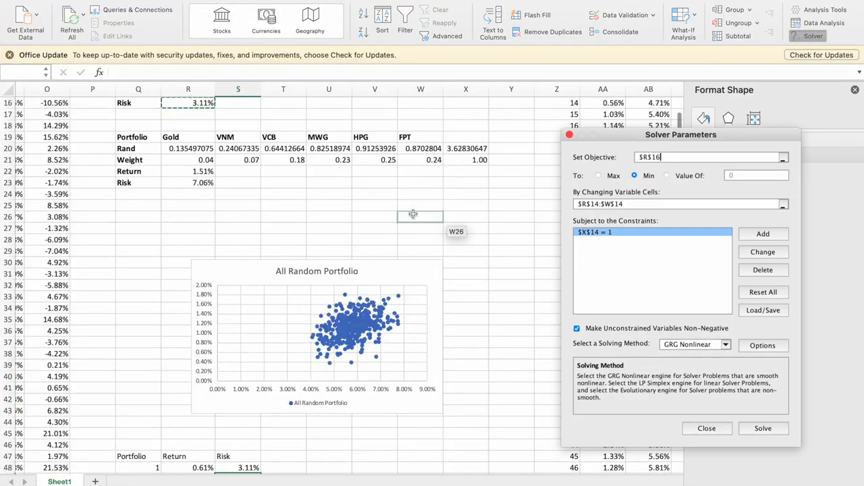
left_click(764, 234)
scroll(443, 270, "up", 3)
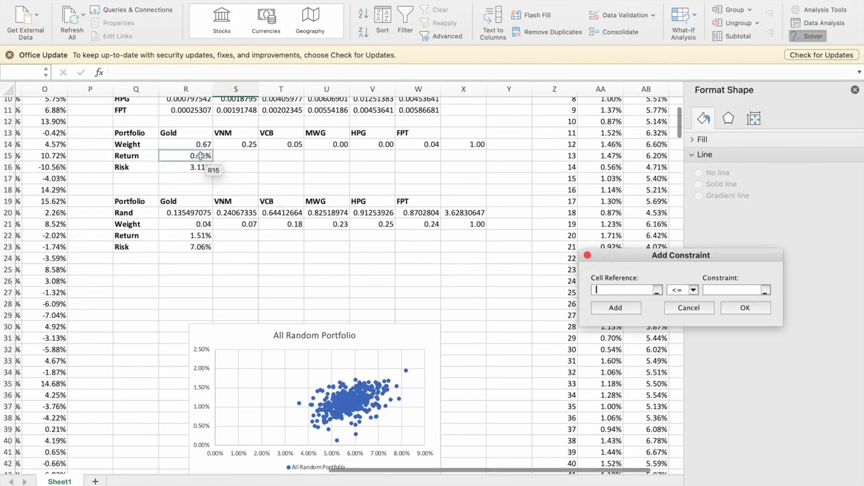
left_click(200, 155)
left_click(683, 290)
left_click(688, 308)
scroll(419, 283, "down", 6)
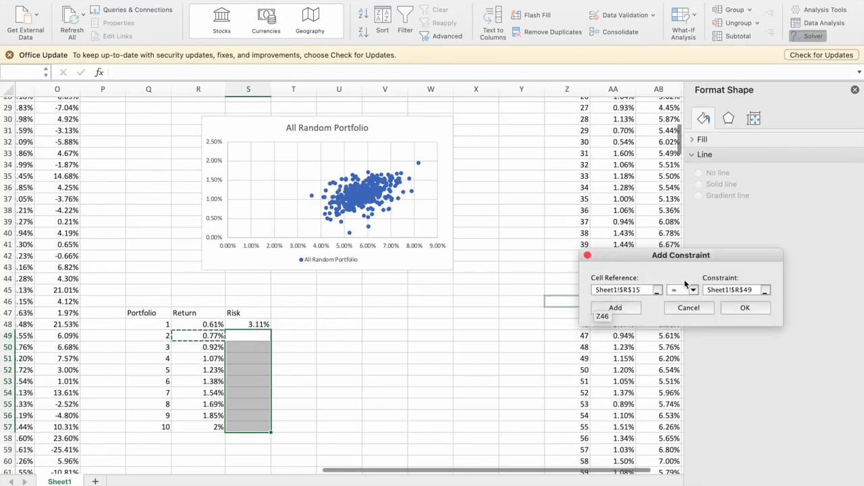
left_click(743, 308)
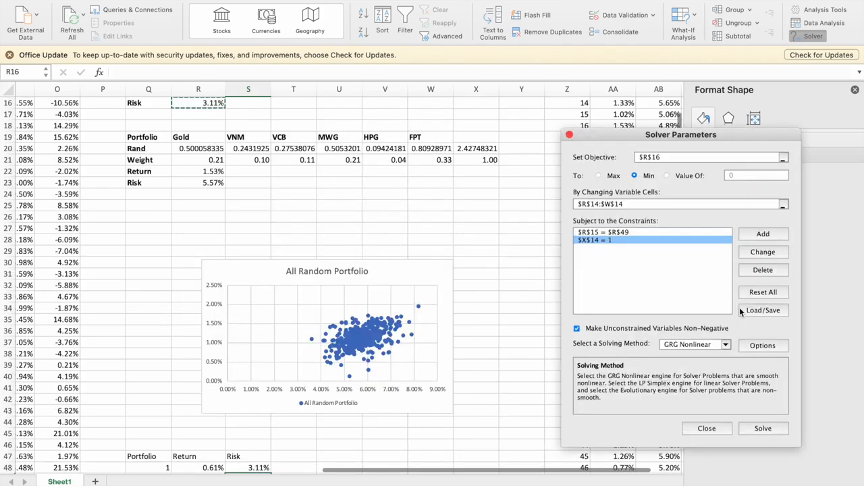
Run Solver to minimize the risk in R16 and keep the solution.
left_click(758, 429)
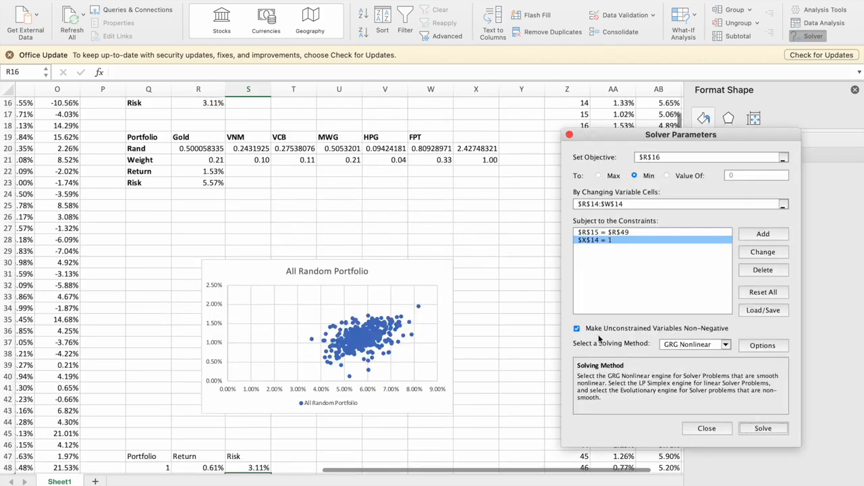
left_click(769, 429)
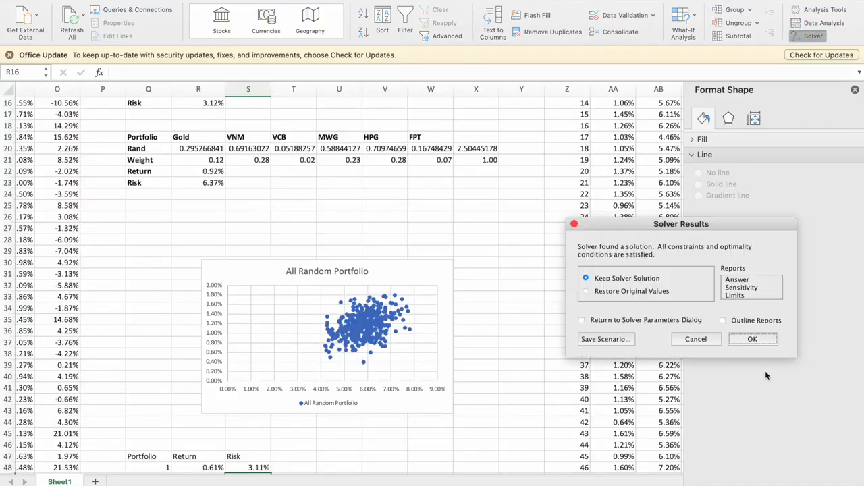
left_click(752, 339)
Copy the optimized risk from R16 into S49 as a value with its number formatting.
scroll(498, 293, "up", 3)
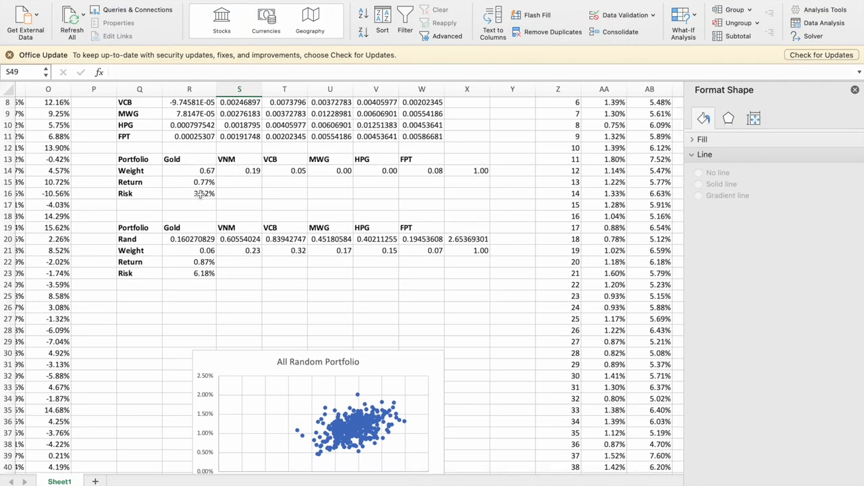
left_click(194, 193)
key("super+c")
scroll(304, 246, "down", 8)
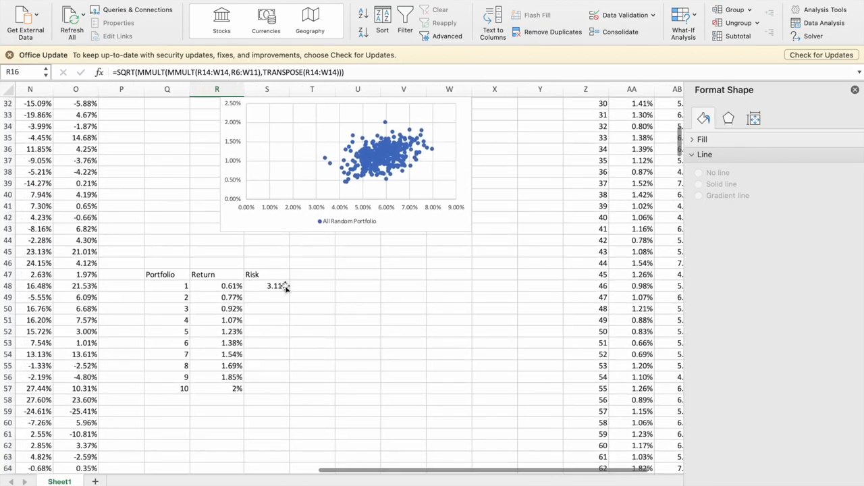
left_click(266, 297)
right_click(265, 298)
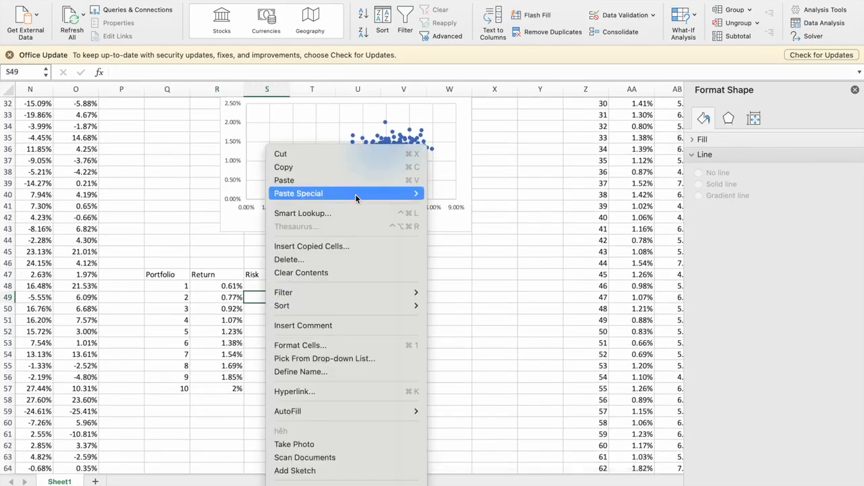
mouse_move(355, 194)
left_click(501, 314)
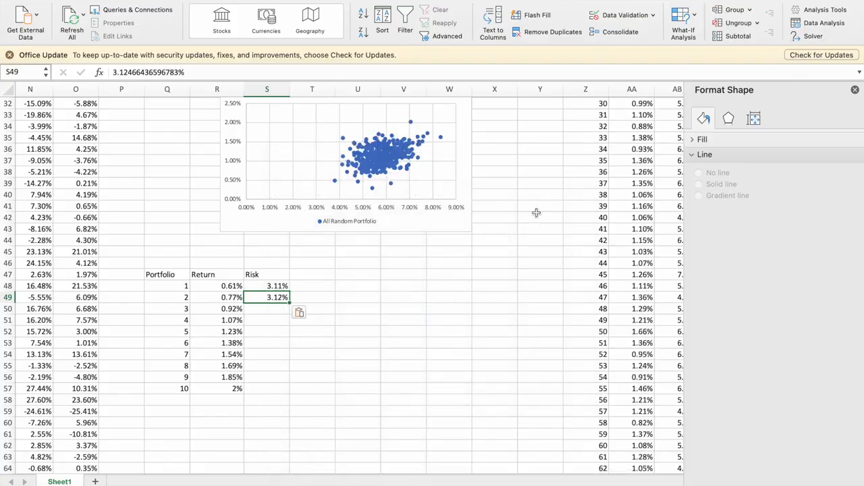
Change the Solver return constraint to R15 = R50, solve again, and paste the resulting risk as a value into S50.
left_click(805, 36)
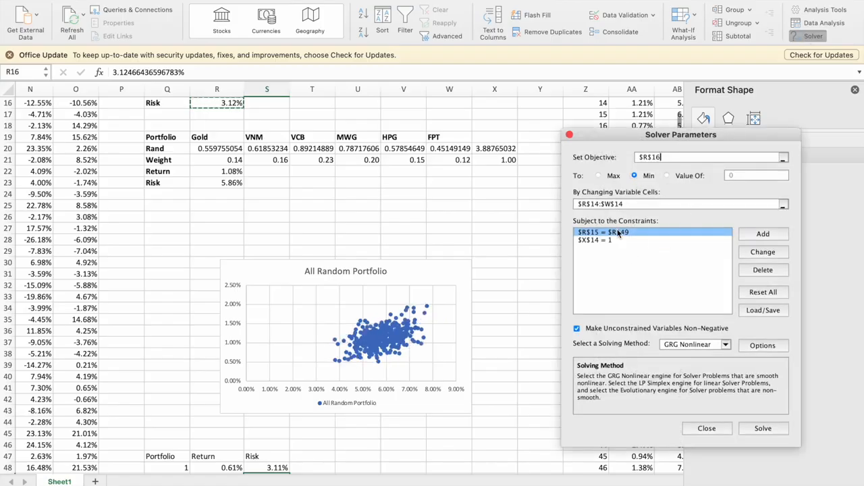
left_click(755, 253)
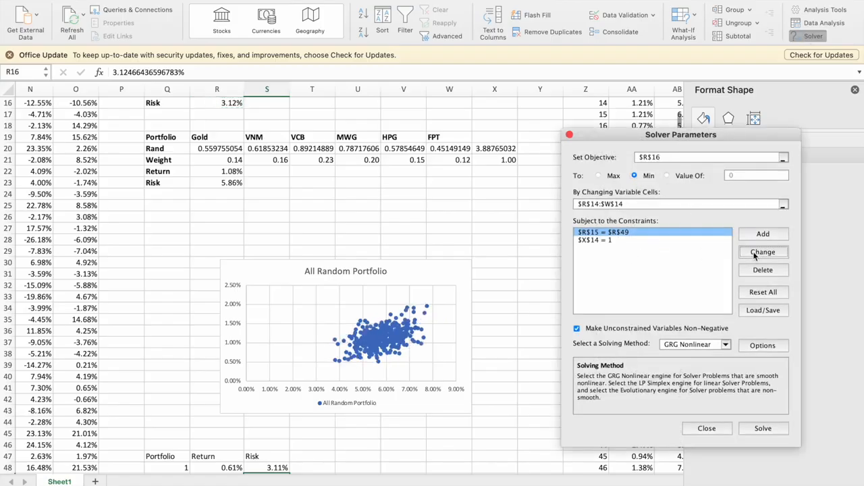
left_click(734, 290)
scroll(426, 312, "down", 7)
left_click(227, 264)
left_click(745, 308)
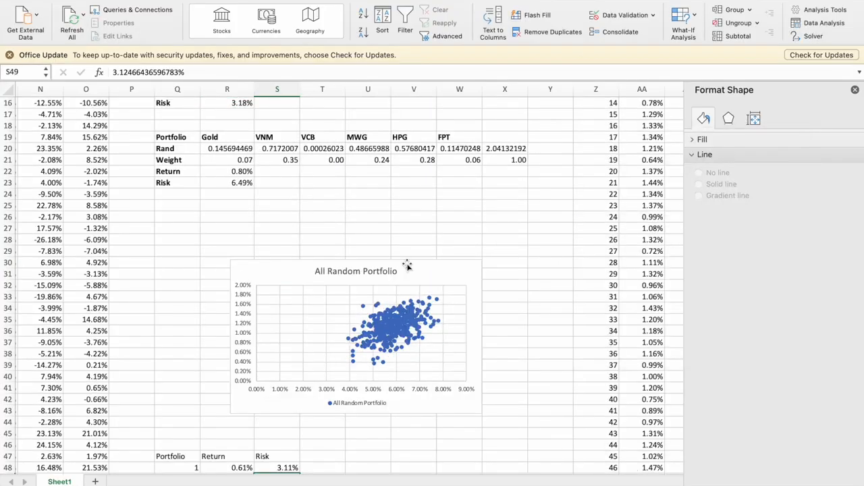
right_click(297, 306)
left_click(318, 180)
Repeat the minimum-risk solve with the return constraint set to R51 through R54 in turn, pasting each risk as a value into S51:S54.
left_click(813, 36)
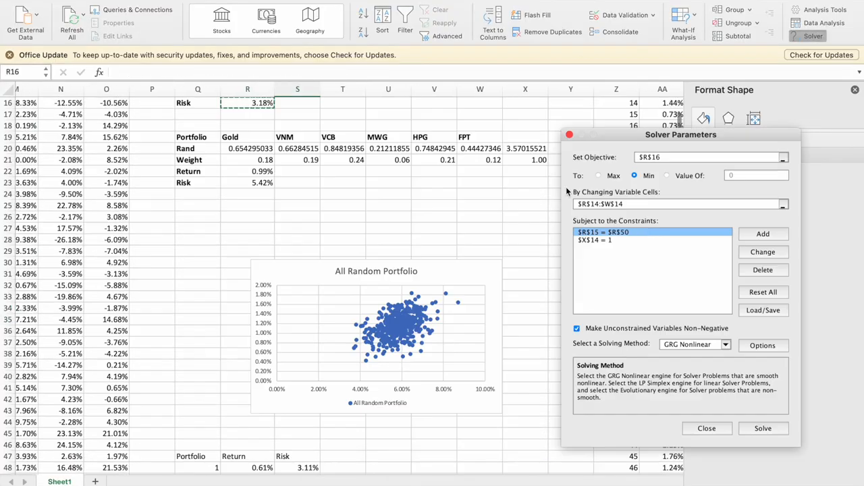
left_click(763, 253)
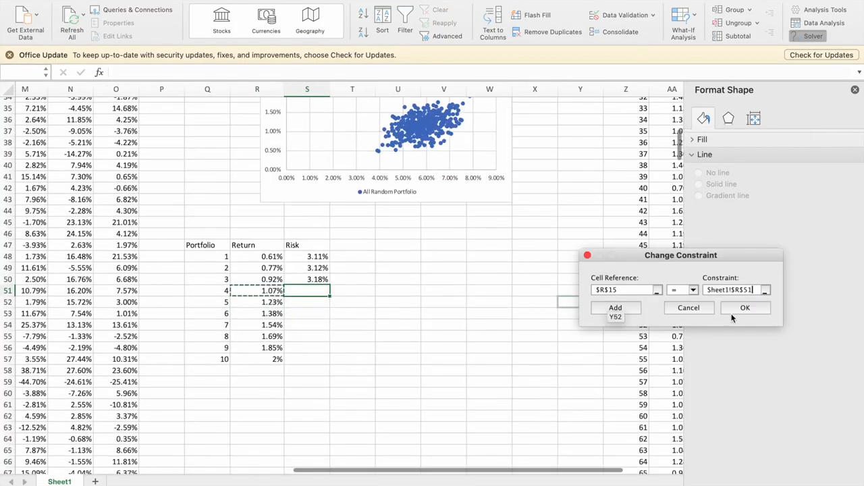
left_click(747, 308)
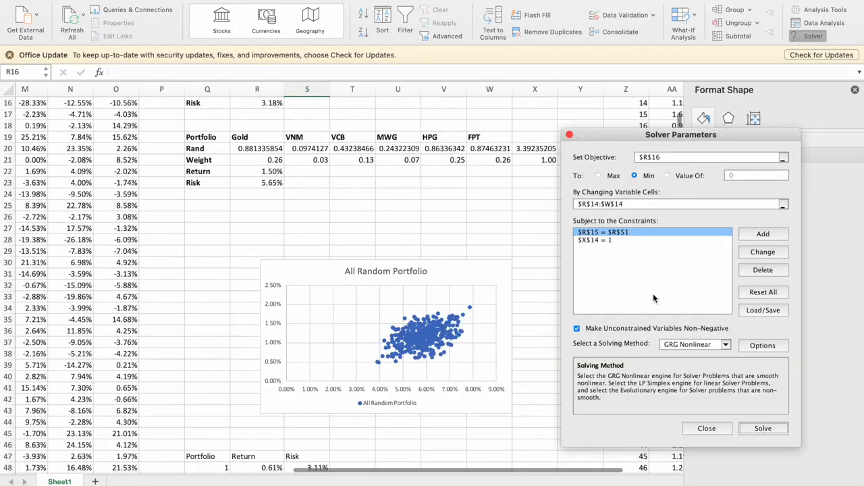
left_click(511, 191)
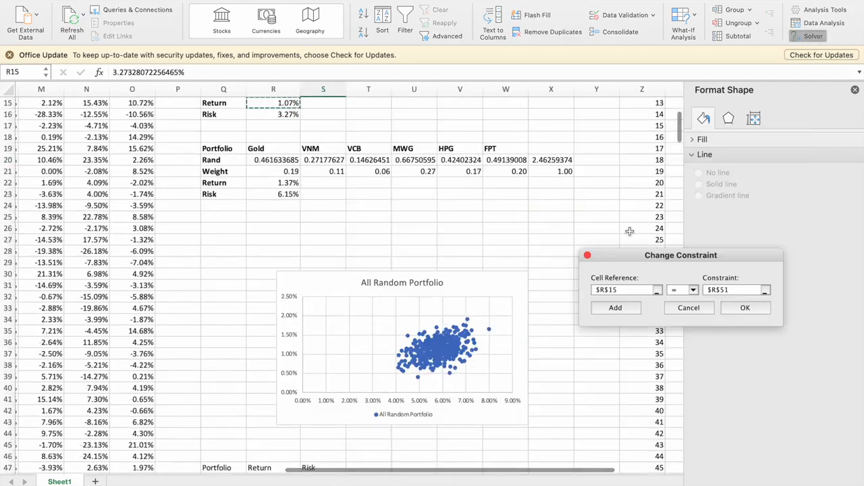
left_click(743, 308)
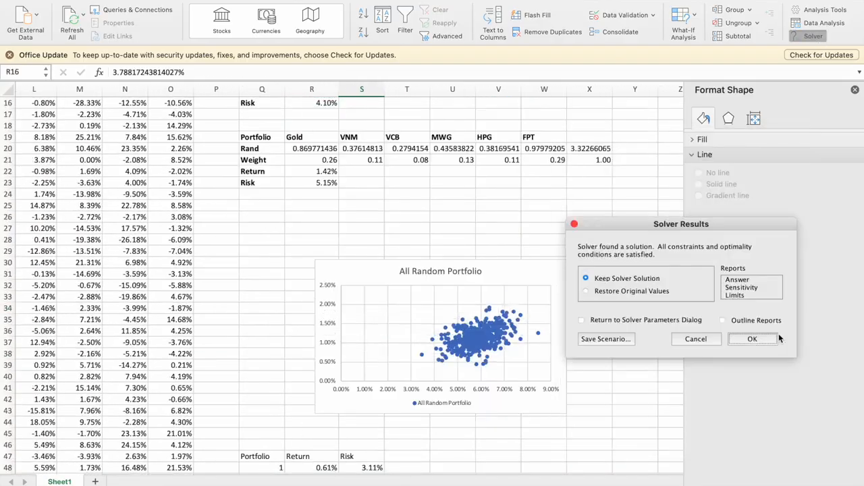
Repeat the minimum-risk solve with the return constraint set to R55 through R57 in turn, pasting each risk as a value into S55:S57.
left_click(753, 337)
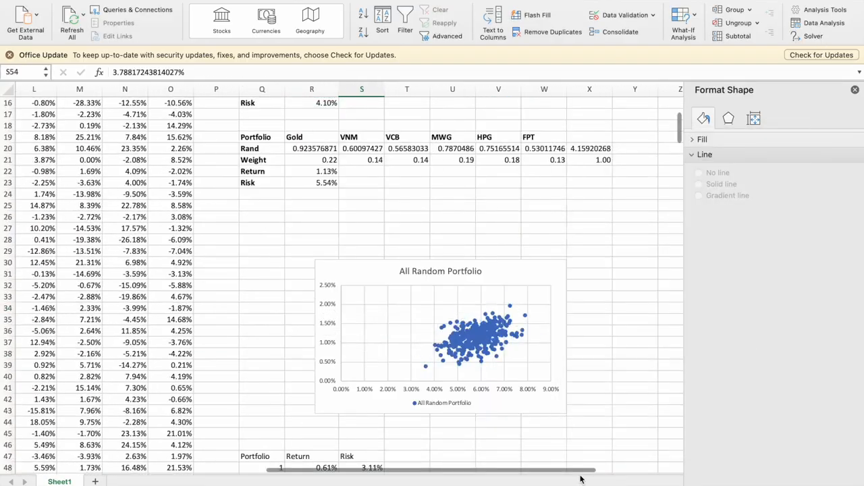
scroll(512, 318, "down", 5)
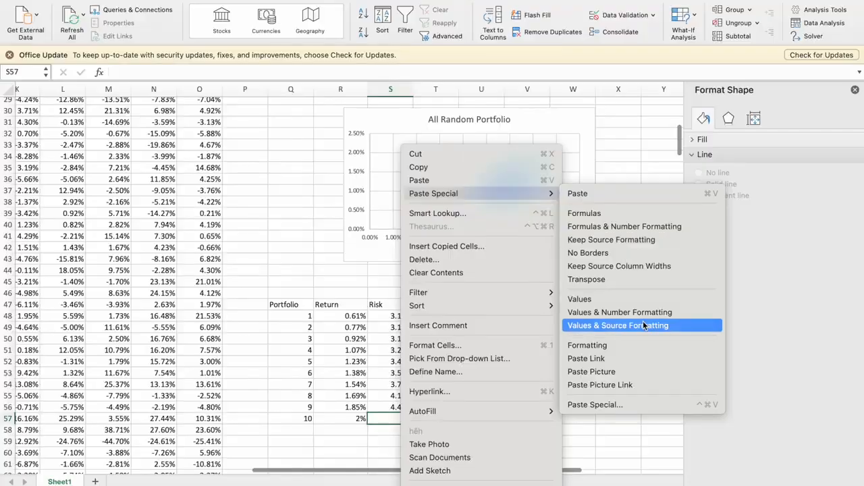
left_click(645, 312)
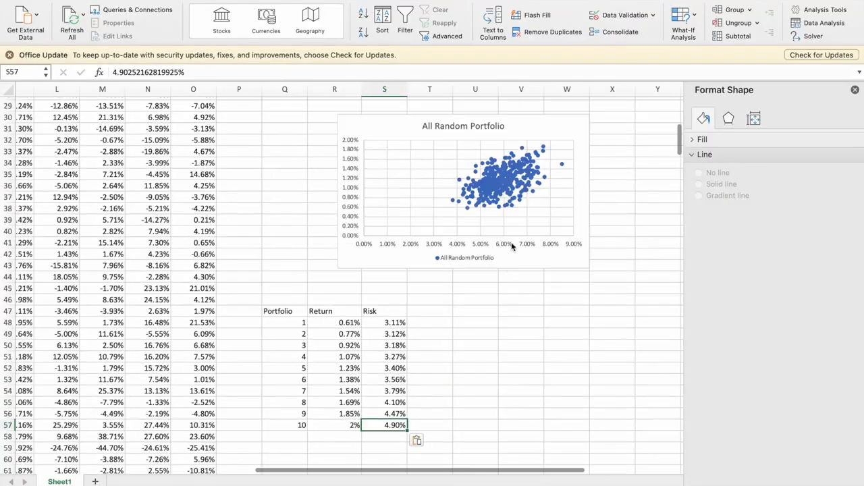
Add a new data series to the All Random Portfolio scatter chart, keeping the Return and Risk table accessible.
left_click(549, 129)
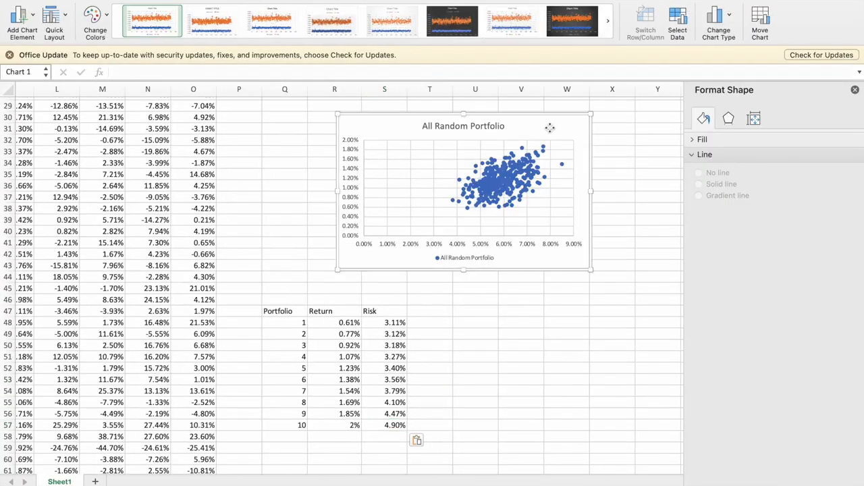
left_click(678, 26)
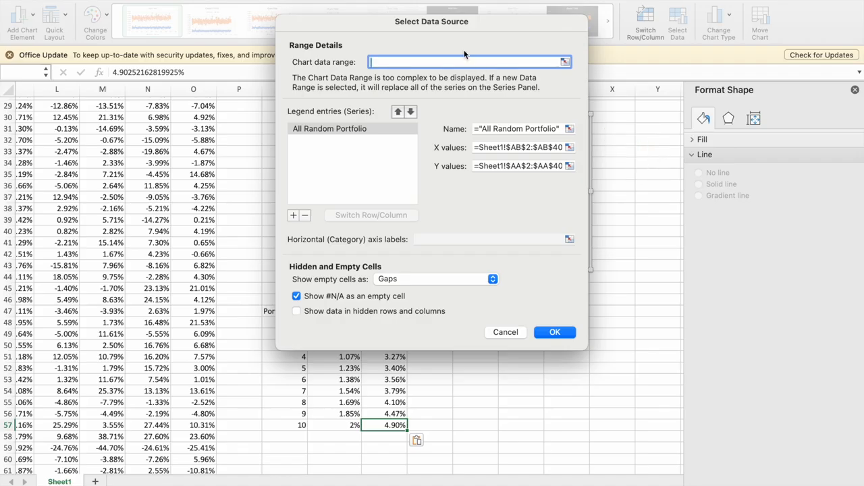
left_click_drag(435, 27, 563, 83)
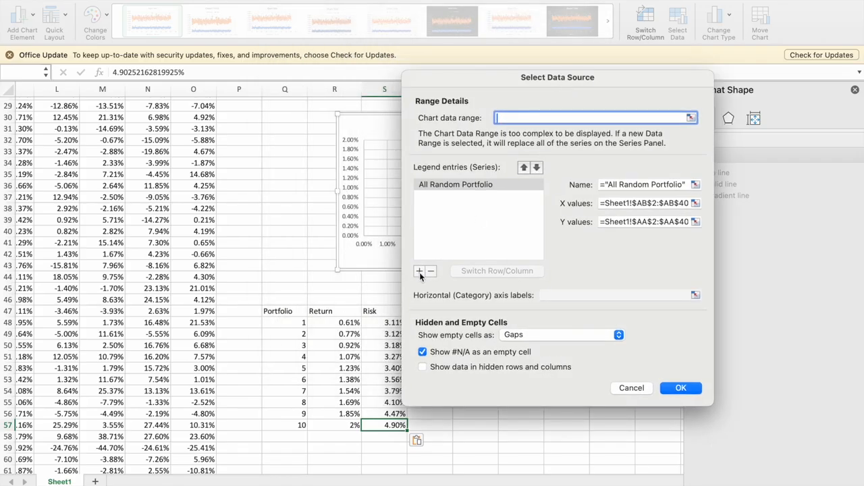
left_click(420, 272)
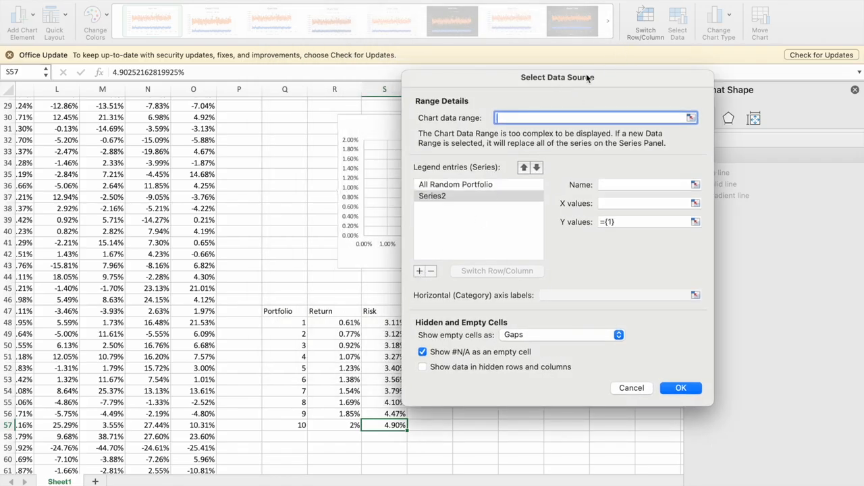
left_click_drag(587, 77, 645, 74)
Give the new series X values S48:S57, Y values R48:R57 and the name "Efficient Frontier", and apply it to the chart.
left_click(700, 196)
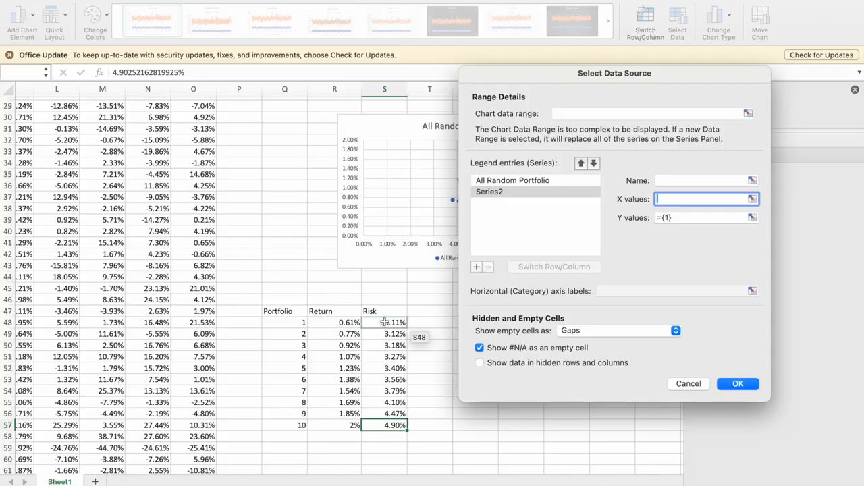
left_click_drag(384, 323, 385, 425)
left_click(683, 218)
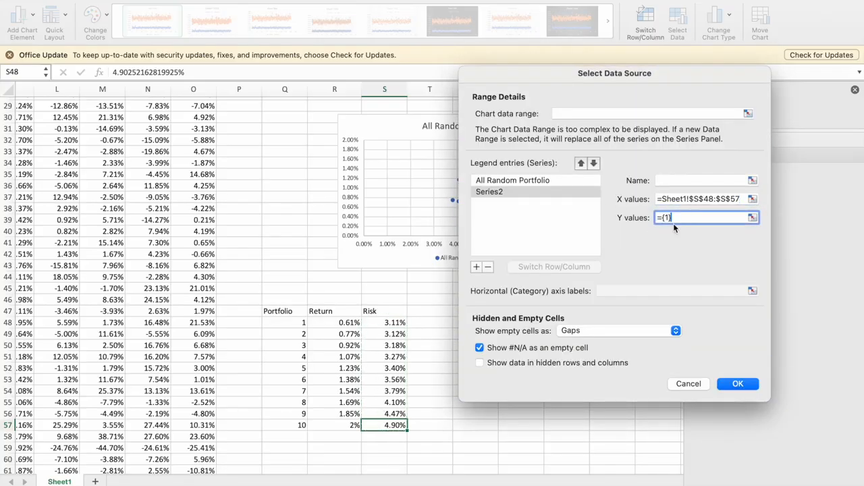
left_click_drag(338, 323, 351, 425)
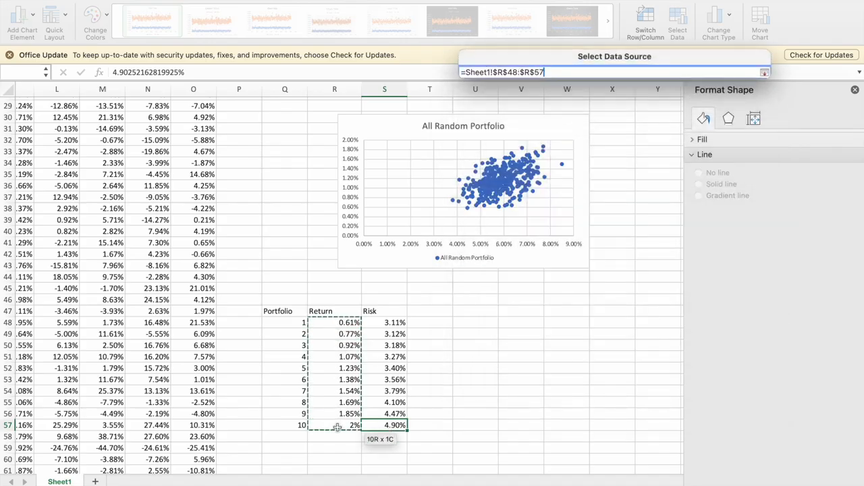
left_click(673, 179)
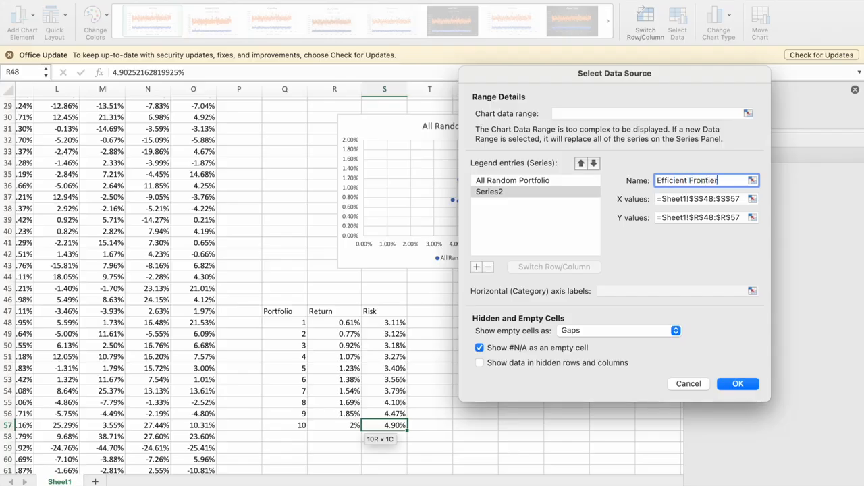
key("Return")
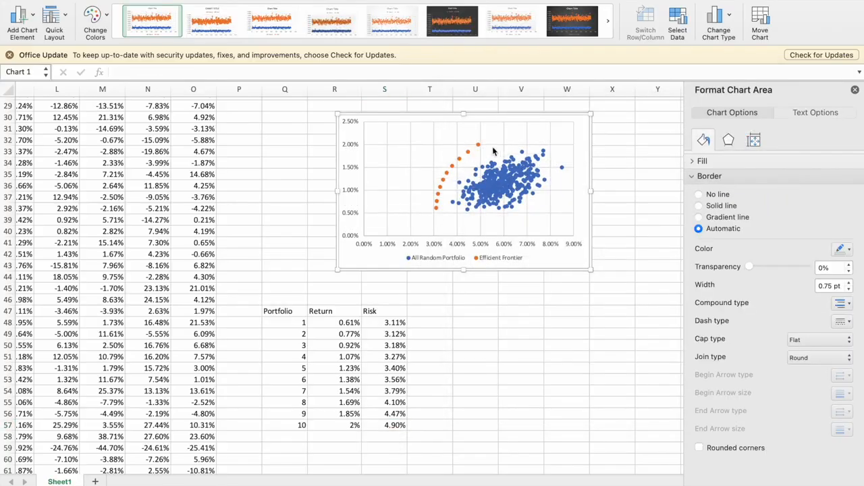
Connect the Efficient Frontier points with a solid line, accepting the complex formatting.
left_click(437, 207)
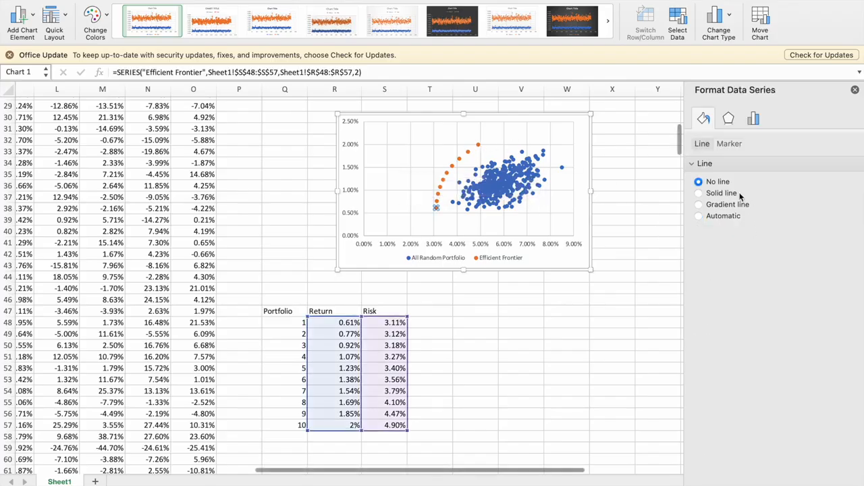
left_click(699, 193)
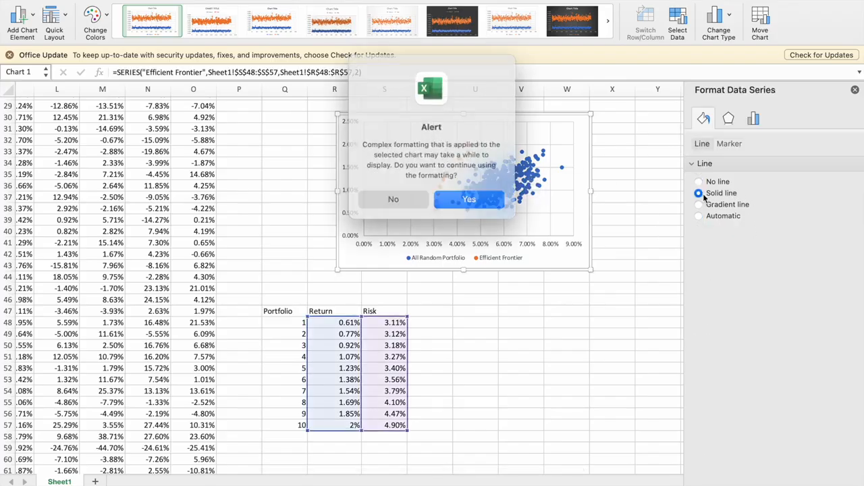
left_click(477, 195)
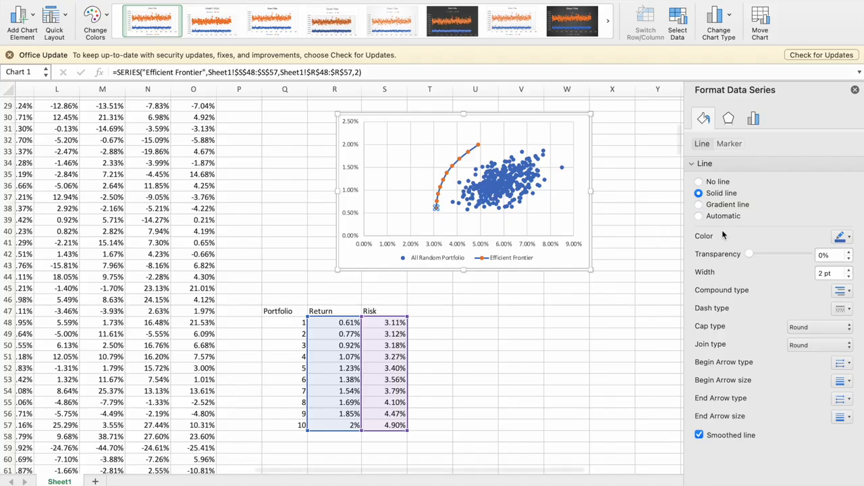
Add a "Riskfree" row below the portfolio table in row 59, with a 3% return in R59 and 0% risk in S59.
scroll(513, 329, "down", 3)
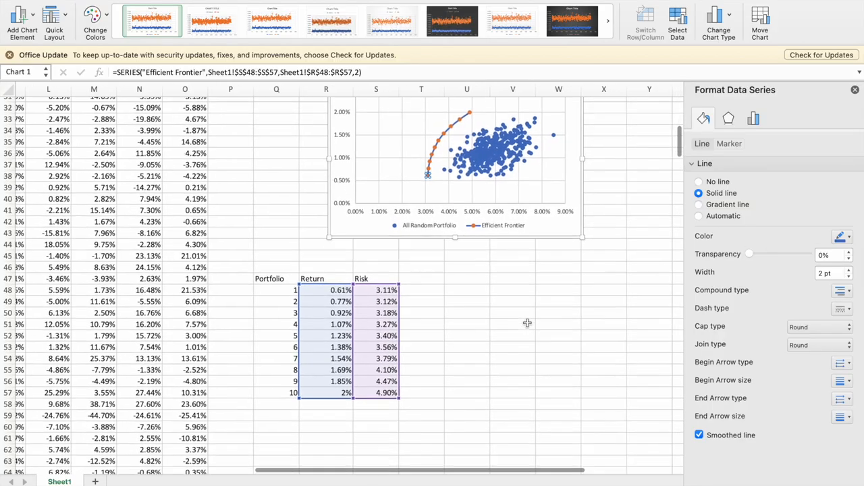
left_click(307, 373)
type("Riskfree")
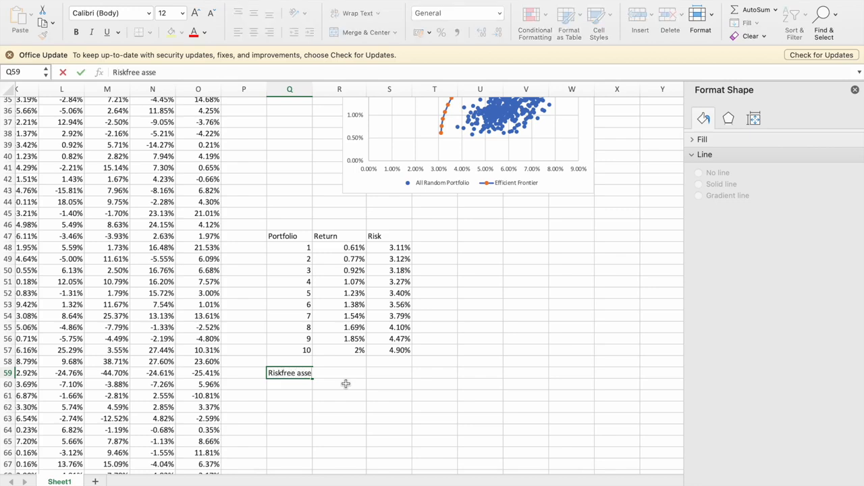
key("Tab")
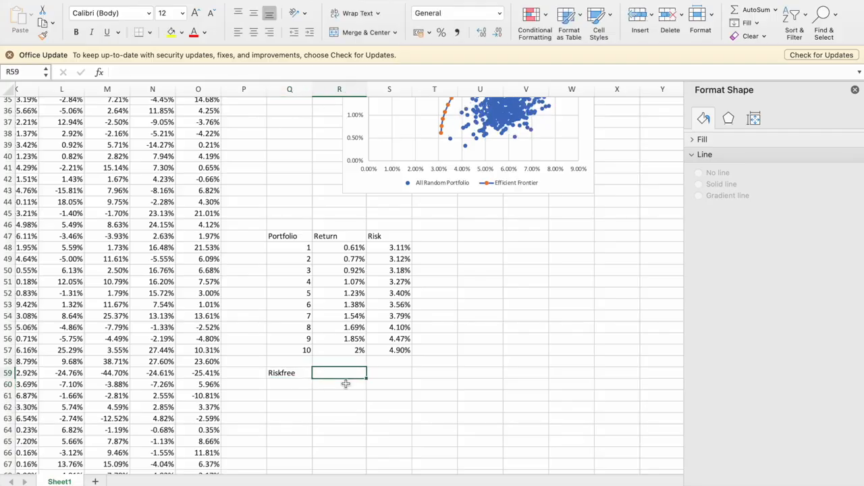
type("3")
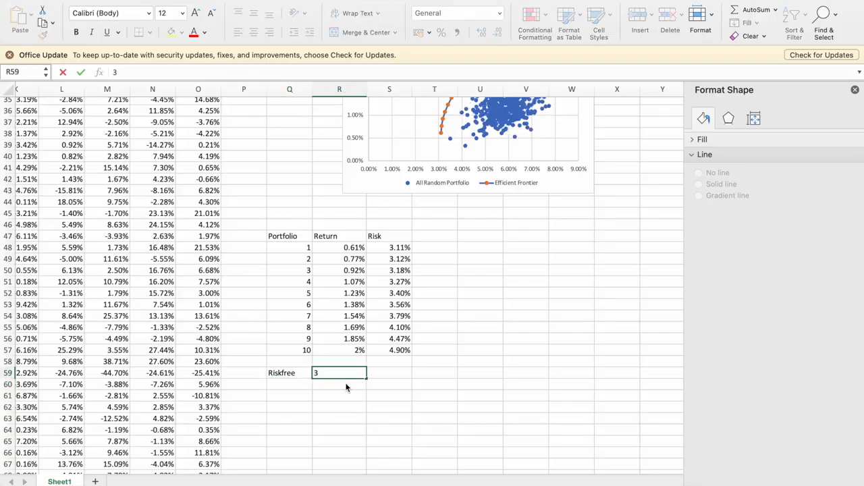
key("Return")
key("Up")
key("ctrl+shift+5")
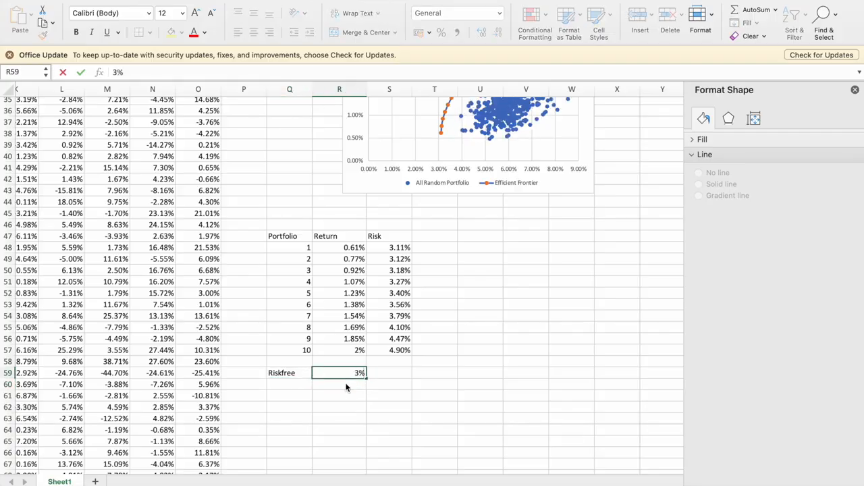
key("Right")
type("0")
key("Return")
Label Q60 "Highest Sharp Ratio" and widen column Q to fit the text.
key("Left")
key("Left")
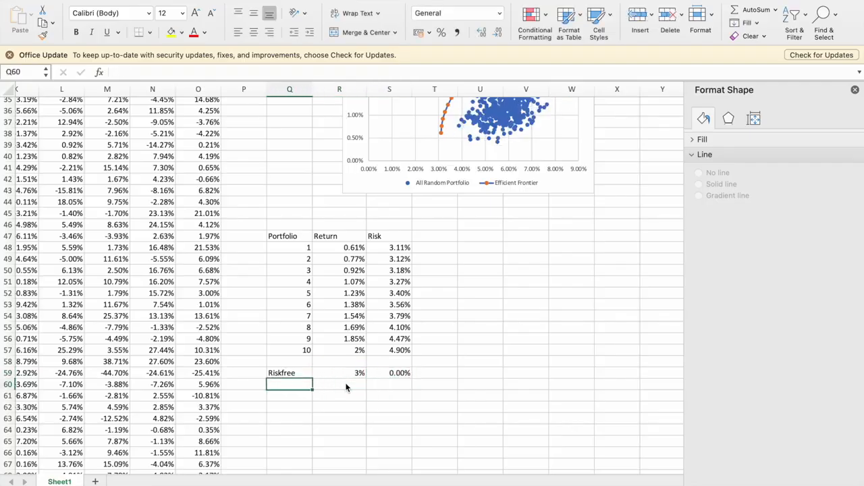
type("Highest Sharp")
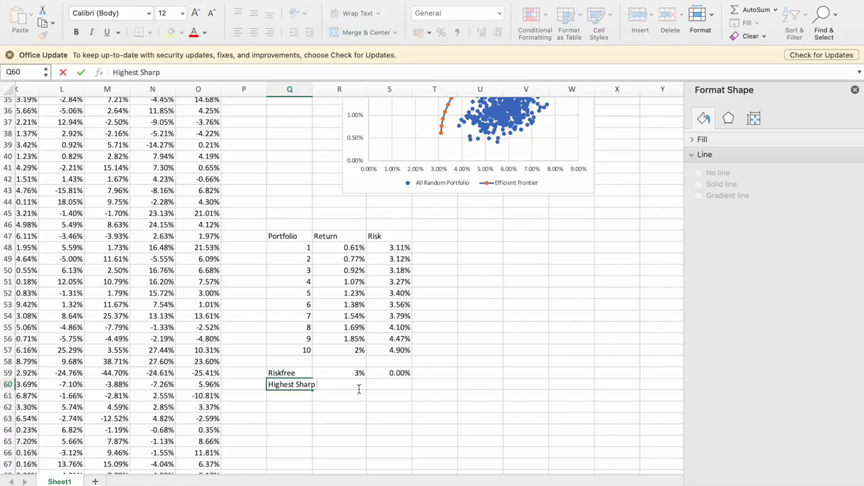
type(" Ratio")
key("Return")
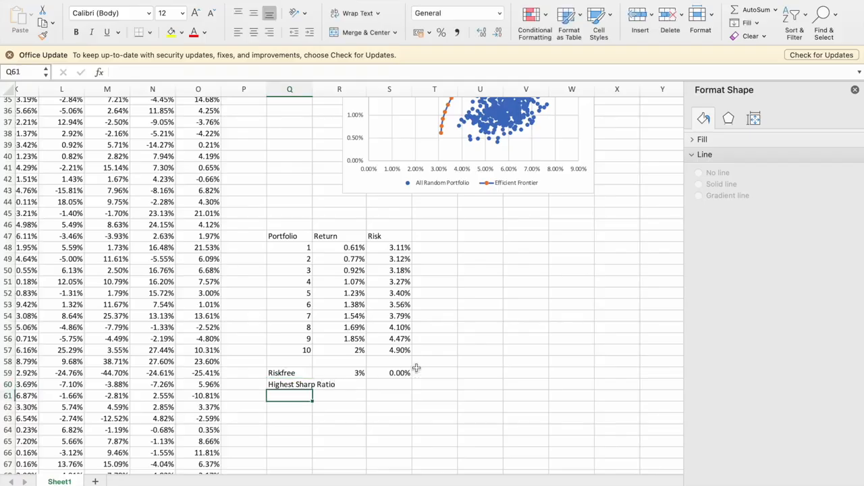
left_click_drag(313, 93, 341, 93)
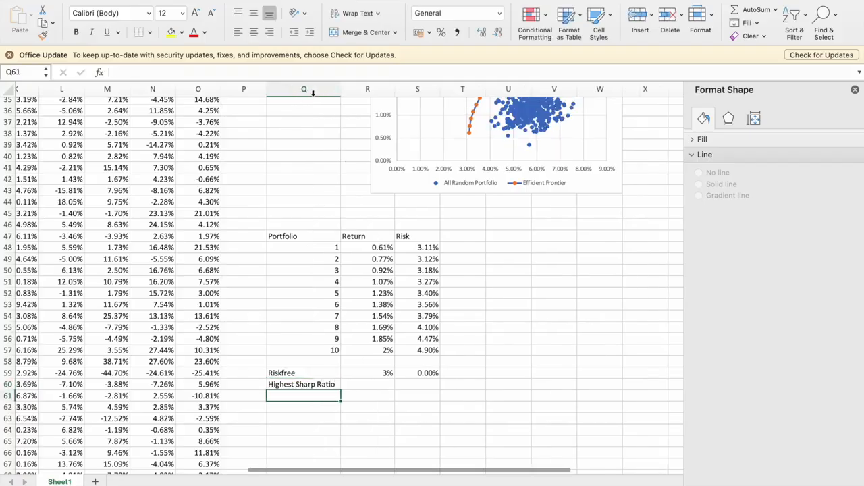
Examine the efficient frontier chart together with the portfolio table and the Riskfree and Highest Sharp Ratio rows.
scroll(444, 366, "up", 2)
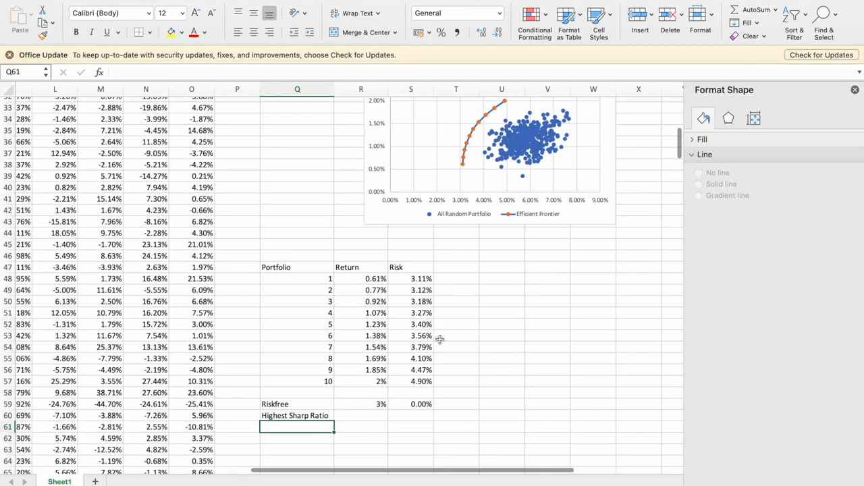
scroll(365, 419, "up", 2)
scroll(437, 251, "up", 1)
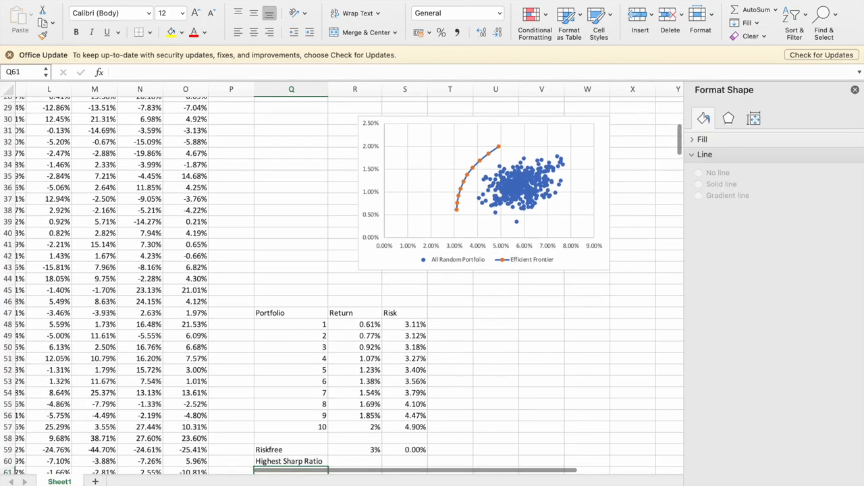
mouse_move(519, 478)
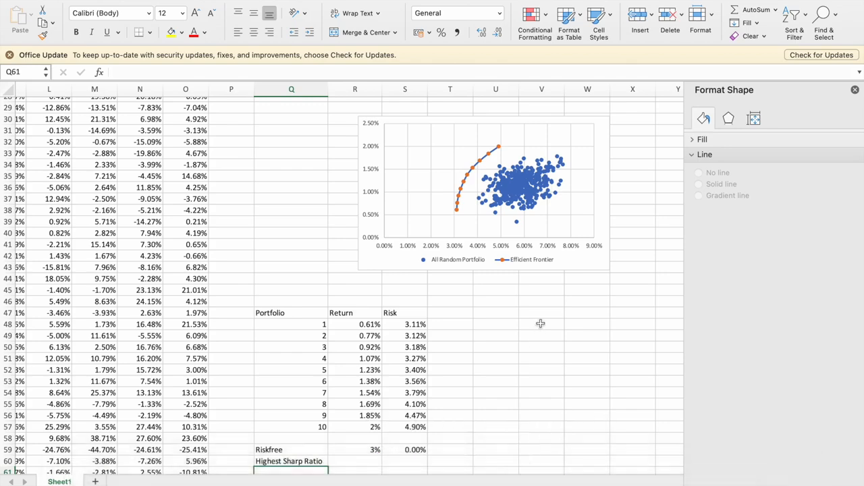
scroll(540, 325, "down", 4)
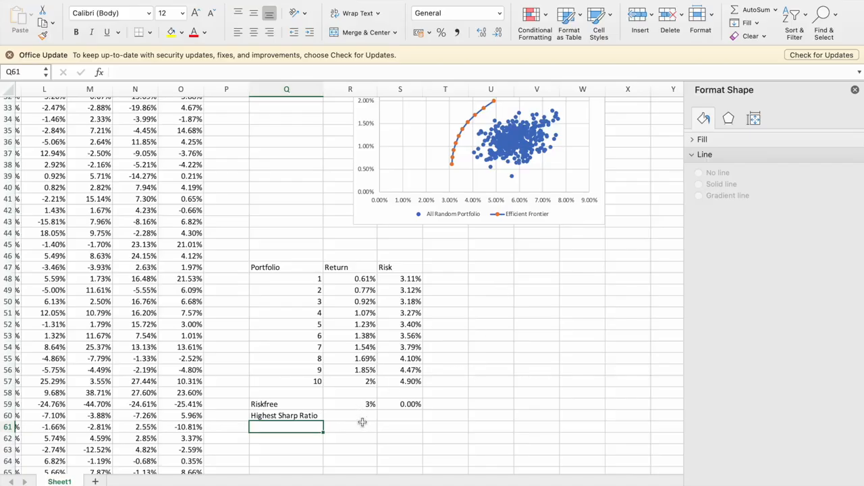
scroll(450, 353, "up", 2)
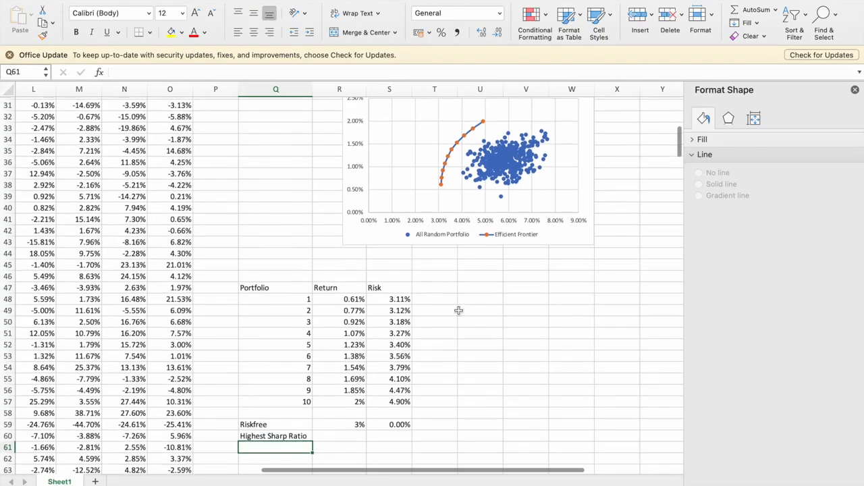
scroll(460, 312, "up", 1)
left_click(345, 443)
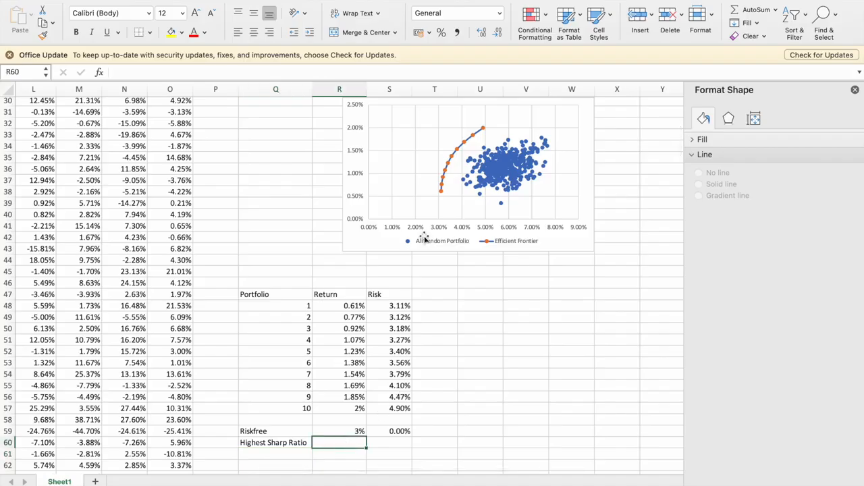
Label Q17 "Sharp Ratio" below the Risk row of the optimized portfolio.
scroll(531, 114, "up", 10)
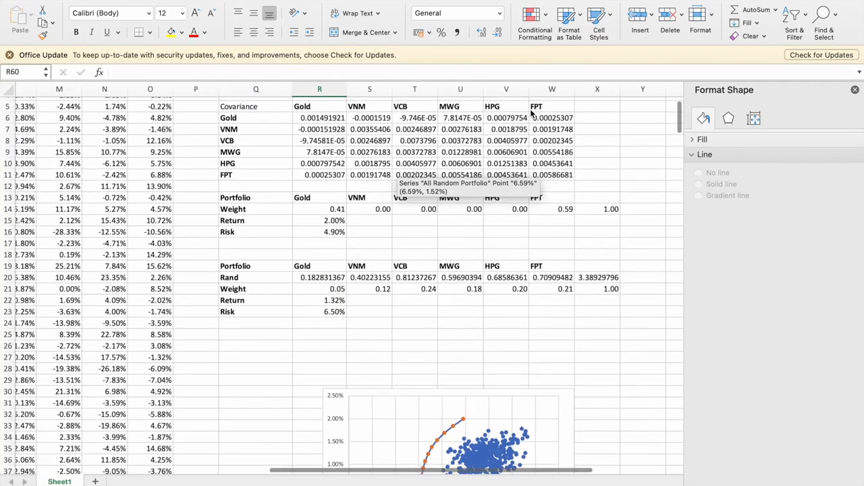
scroll(526, 262, "up", 1)
scroll(233, 261, "up", 1)
left_click(244, 272)
type("Sharp")
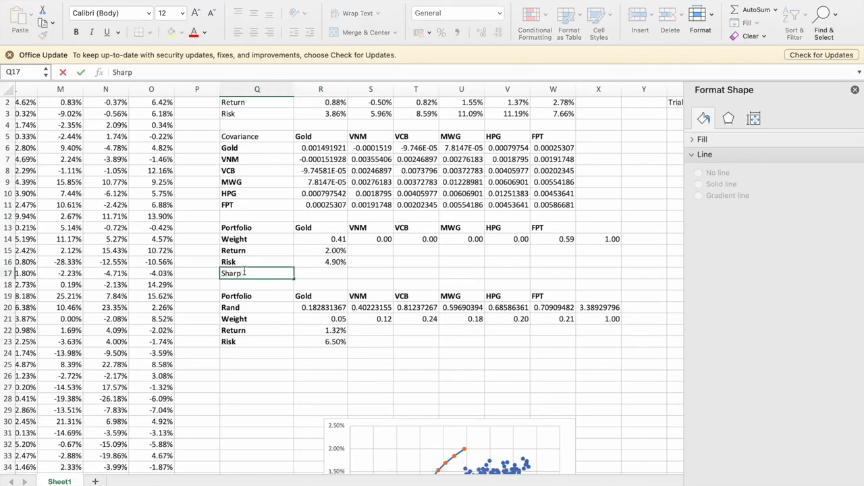
type(" Ratio")
key("Return")
Calculate the optimized portfolio's Sharp Ratio in R17 with the formula =(R15-3%)/R16.
key("Up")
key("Right")
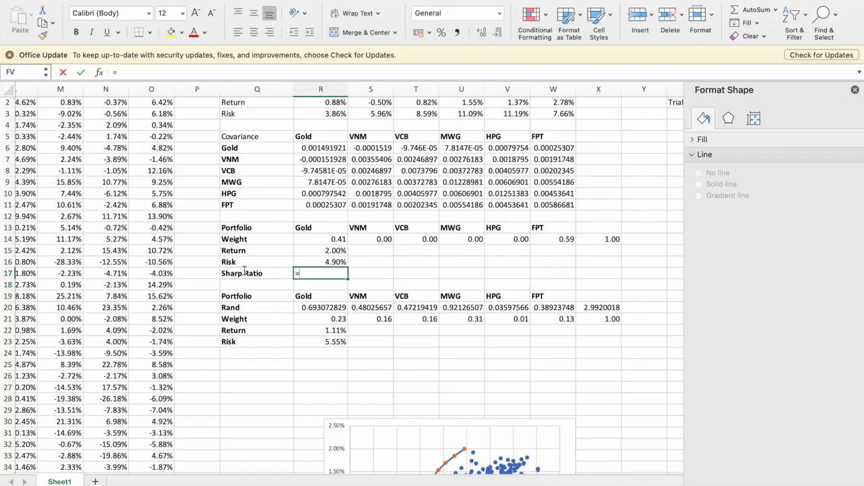
type("=")
key("Up")
key("Up")
type("-")
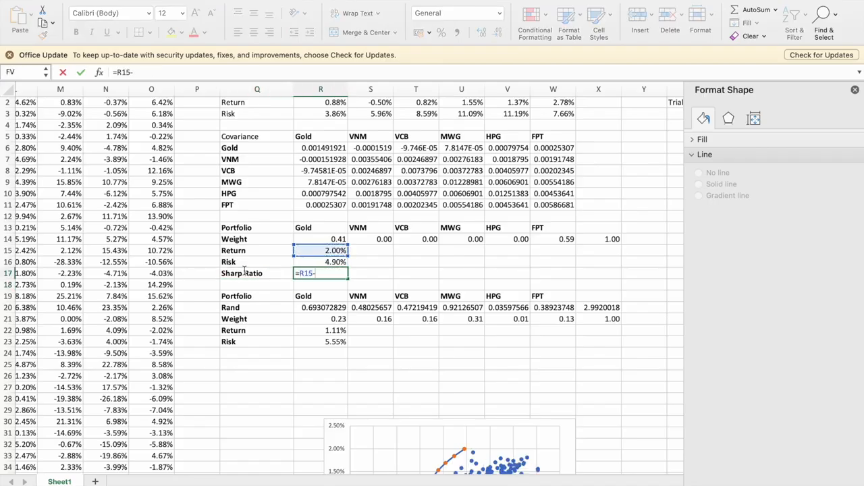
key("BackSpace")
key("BackSpace")
key("BackSpace")
key("BackSpace")
type("(")
key("Up")
key("Up")
type("-3%)/")
key("Up")
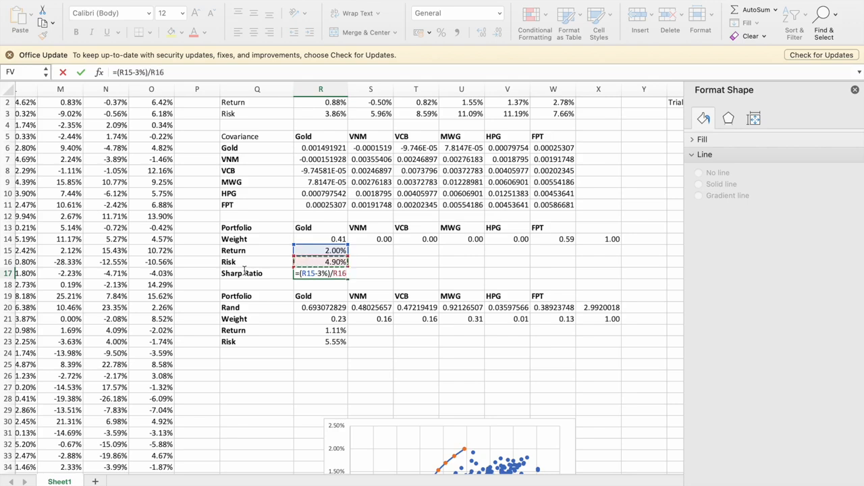
key("Return")
key("Up")
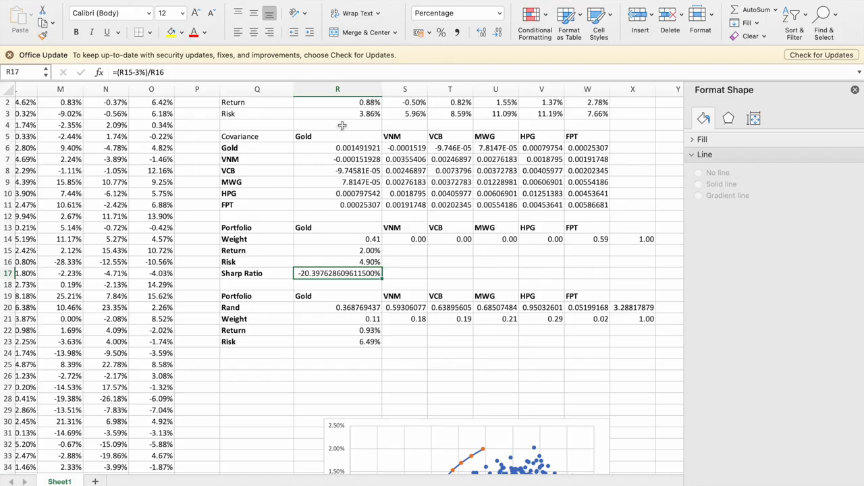
Convert the risk-free rate in the R17 formula to monthly, making it =(R15-3%/12)/R16.
left_click(146, 71)
type("/12")
key("Return")
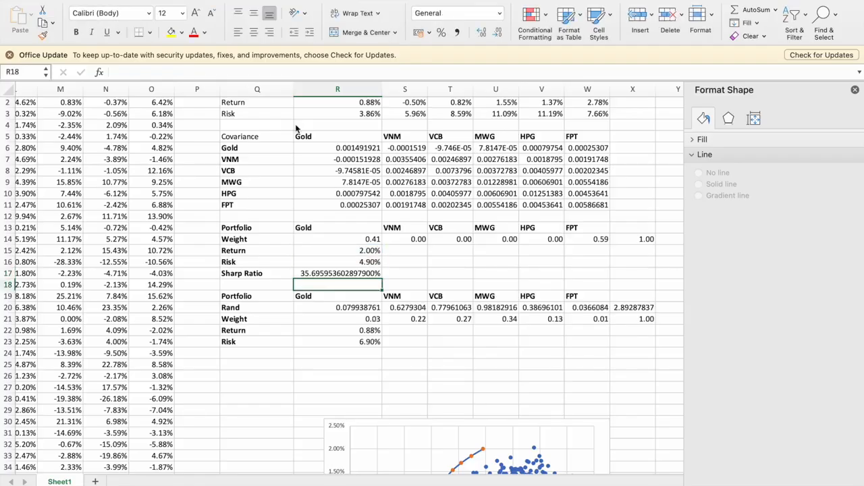
key("Up")
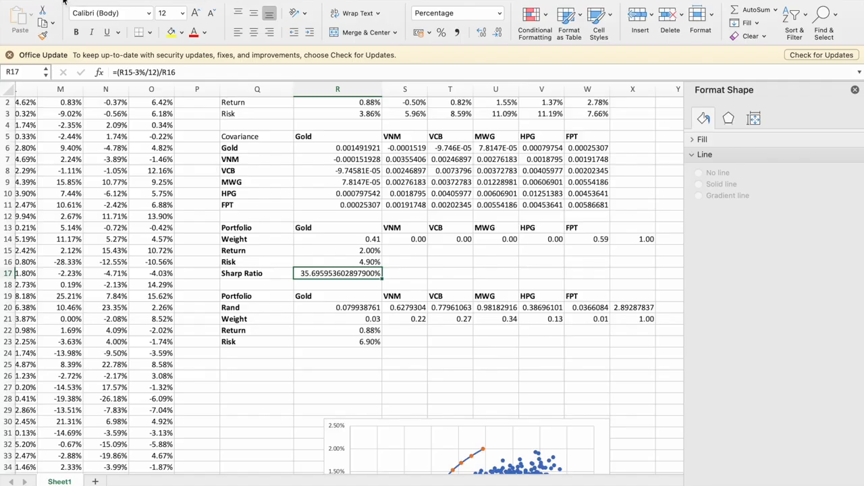
Open Solver and delete the return constraint $R$15 = $R$57.
left_click(230, 1)
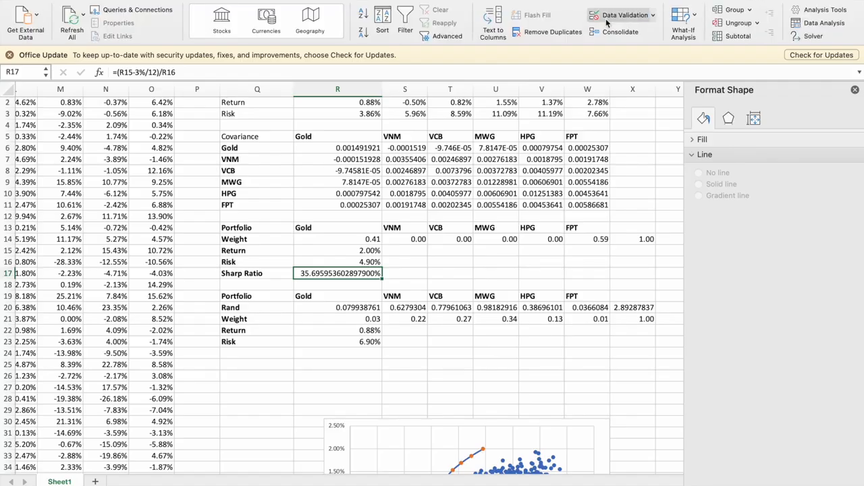
left_click(810, 40)
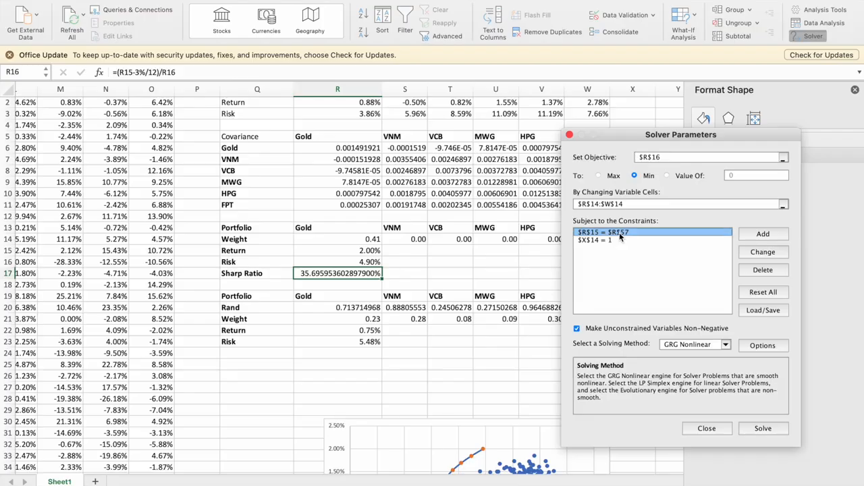
left_click(762, 271)
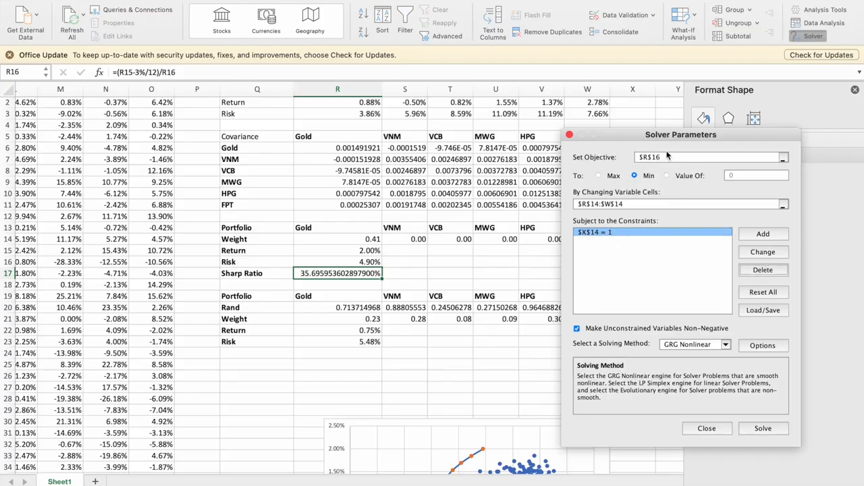
Set the Solver objective to maximize the Sharp Ratio in R17, solve, and keep the solution.
left_click(667, 158)
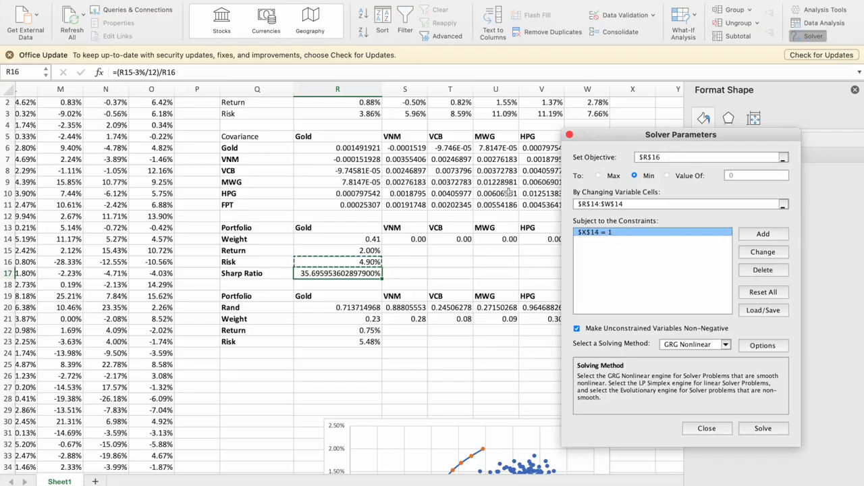
left_click(315, 274)
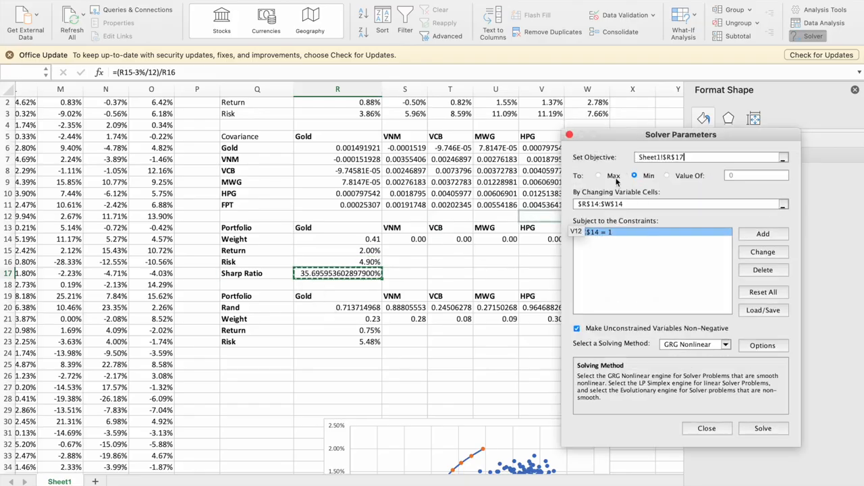
left_click(766, 431)
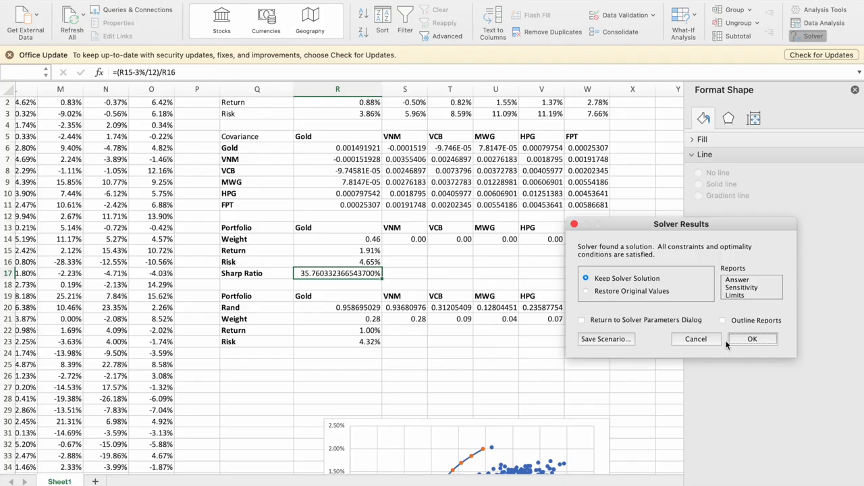
left_click(751, 341)
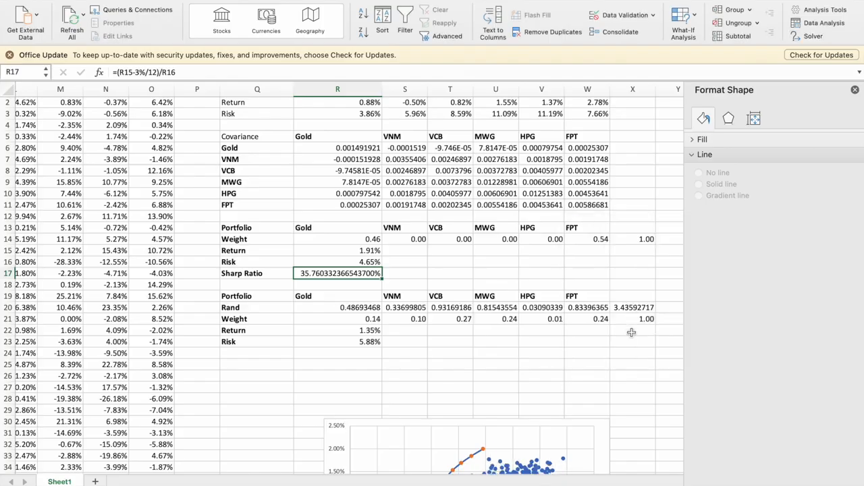
Copy the optimized portfolio's return from R15 into R60 of the Highest Sharp Ratio row as values with number formatting.
scroll(324, 260, "down", 2)
left_click(368, 207)
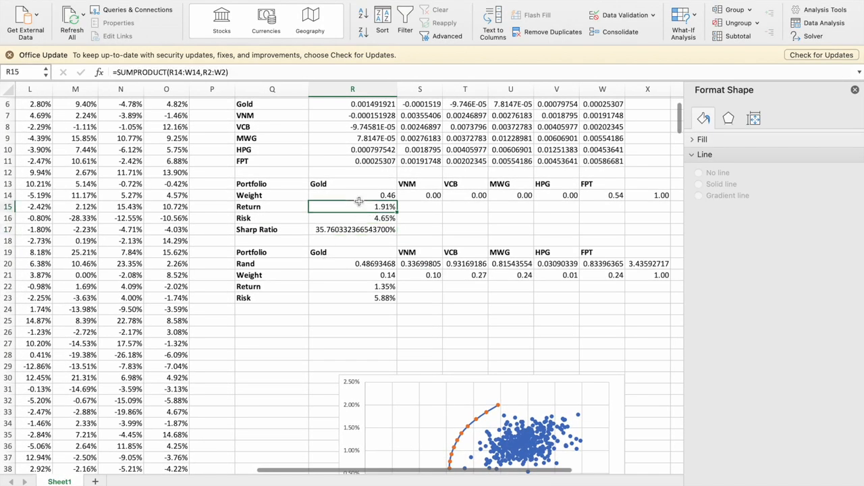
scroll(407, 251, "down", 10)
scroll(410, 250, "down", 2)
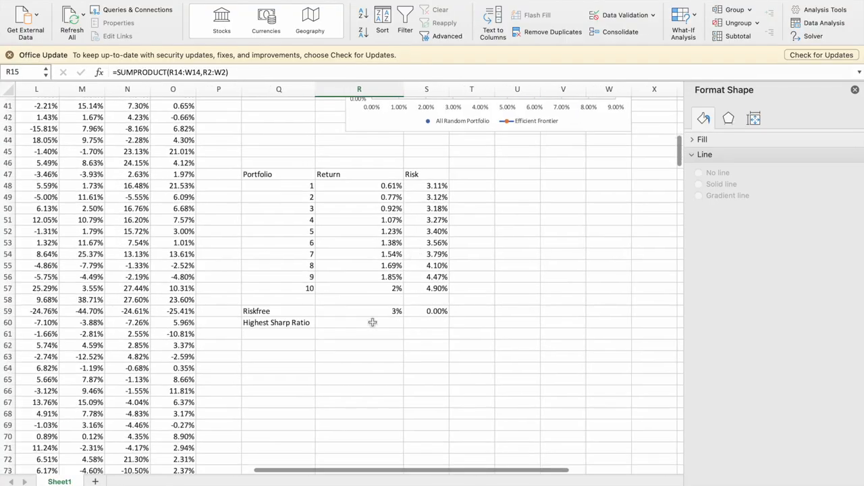
left_click(368, 319)
right_click(368, 319)
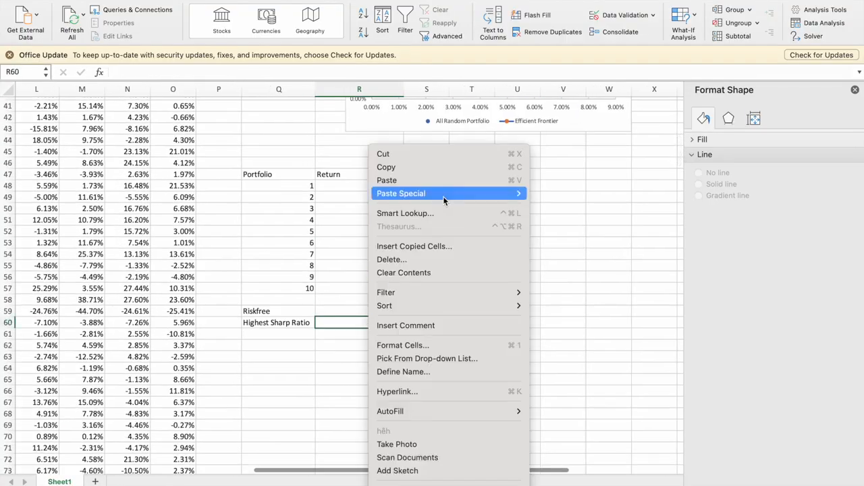
mouse_move(445, 195)
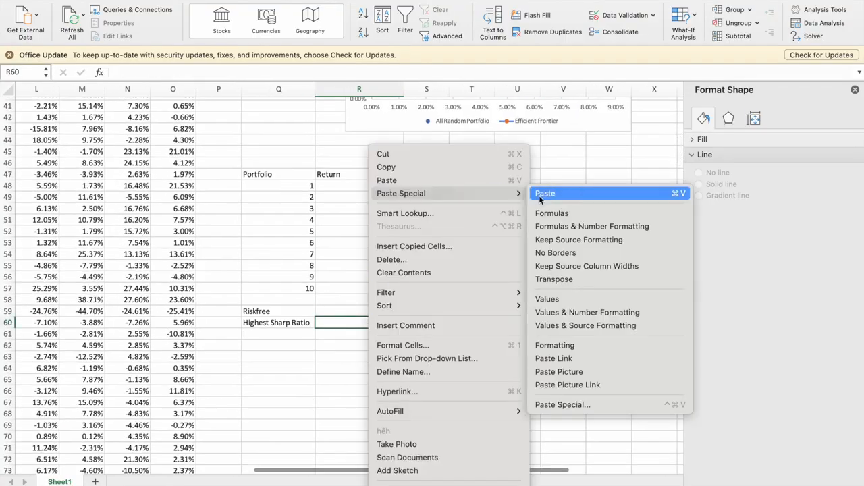
left_click(588, 312)
Copy the optimized portfolio's risk from R16 into S60 as values with number formatting.
scroll(463, 218, "up", 10)
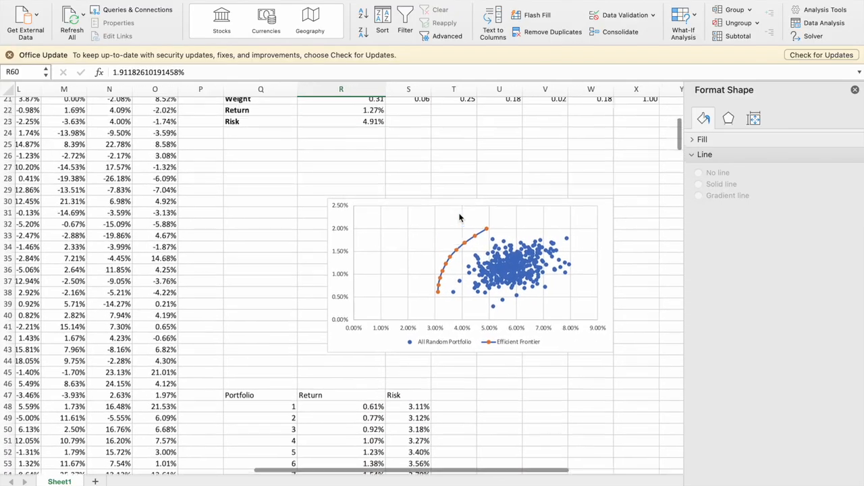
left_click(355, 131)
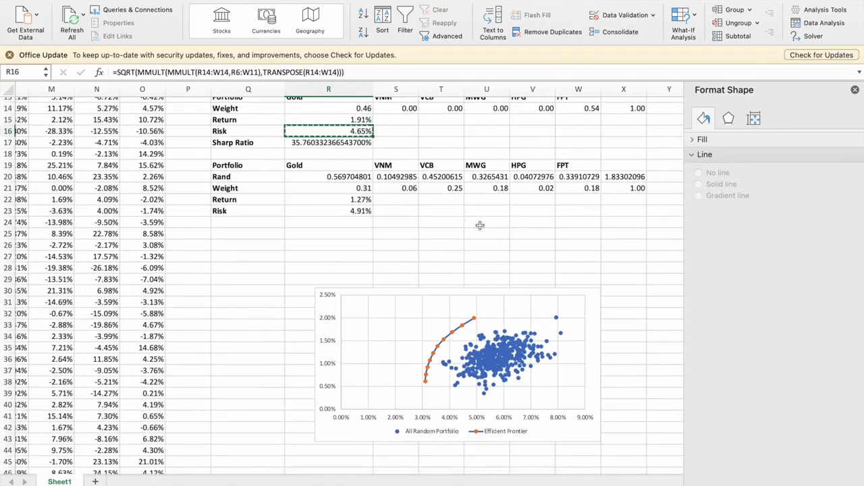
scroll(448, 393, "down", 10)
right_click(407, 404)
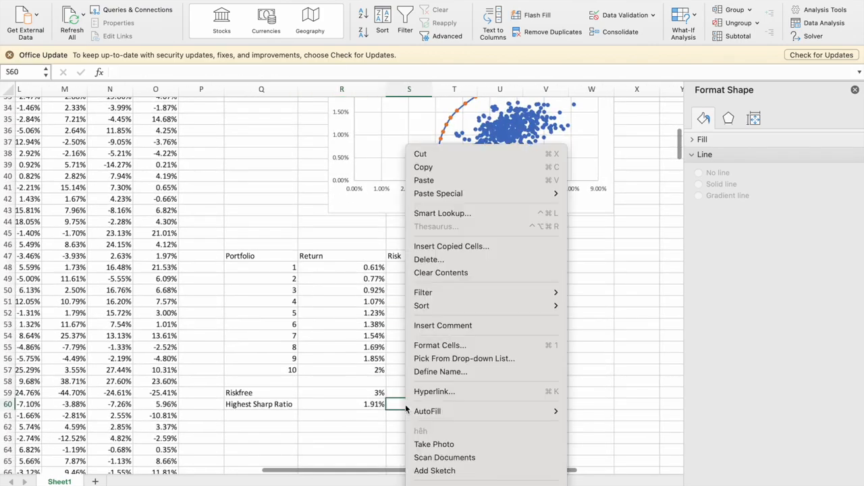
mouse_move(544, 197)
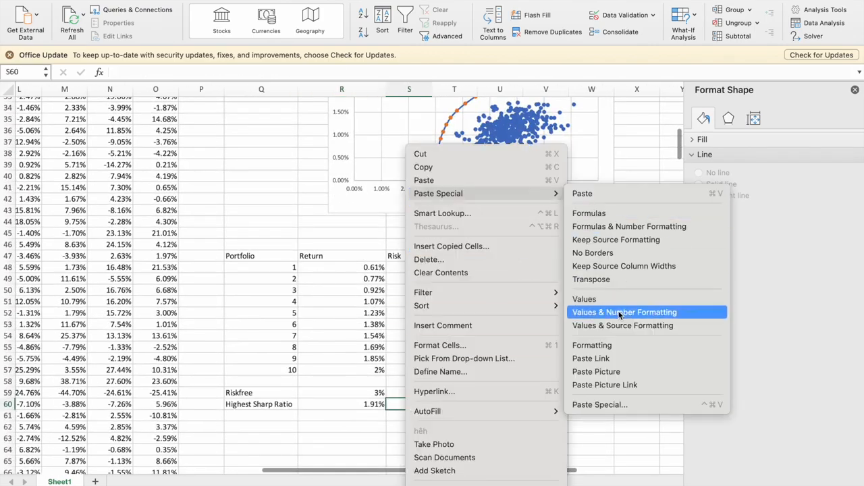
left_click(594, 307)
Add a new data series named "CAL" to the efficient frontier chart.
scroll(522, 361, "up", 5)
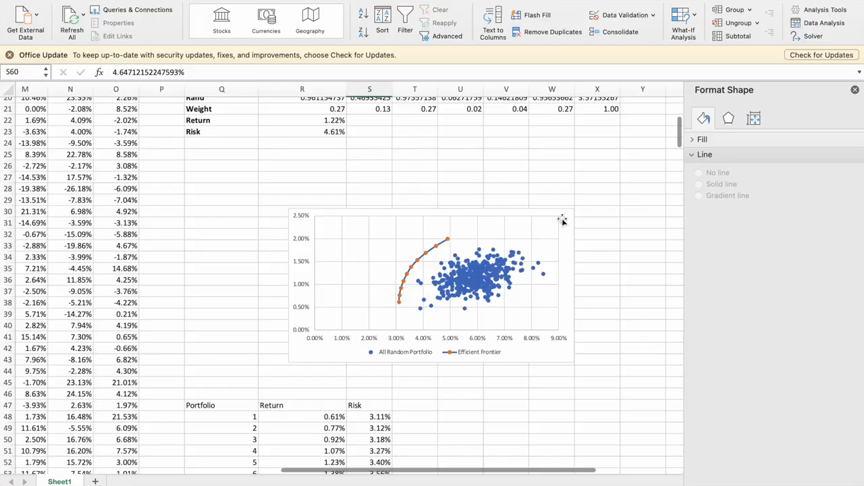
left_click(564, 224)
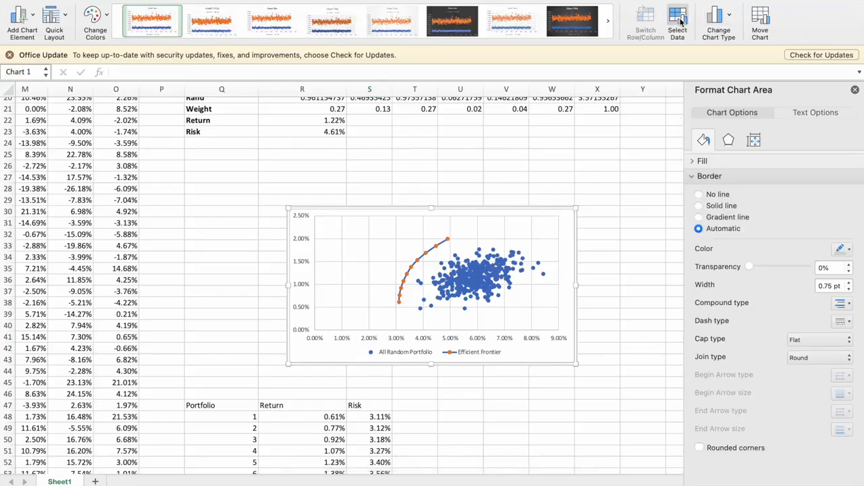
left_click(678, 22)
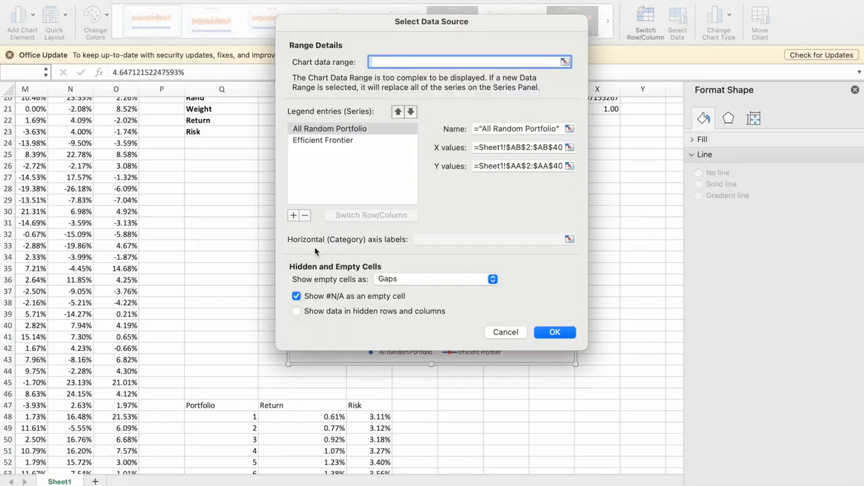
left_click(293, 215)
left_click(517, 129)
type("CA")
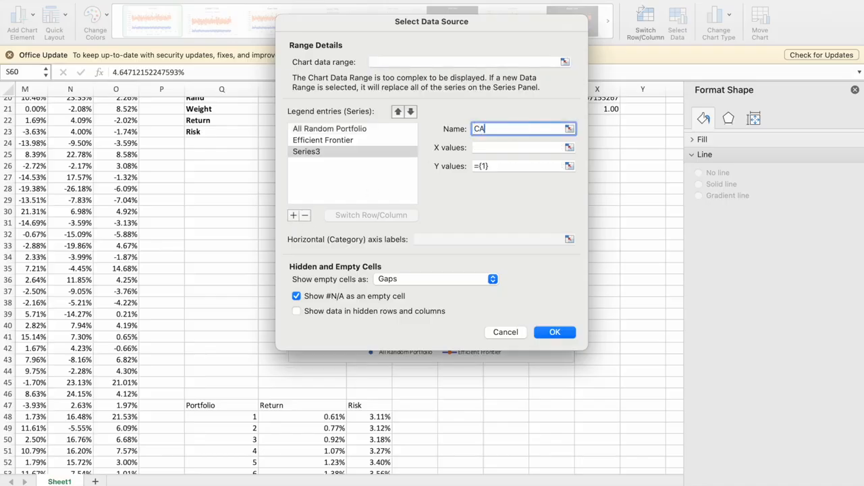
Set the CAL series' X values to S59:S60 and Y values to R59:R60, and apply the chart data changes.
left_click(517, 146)
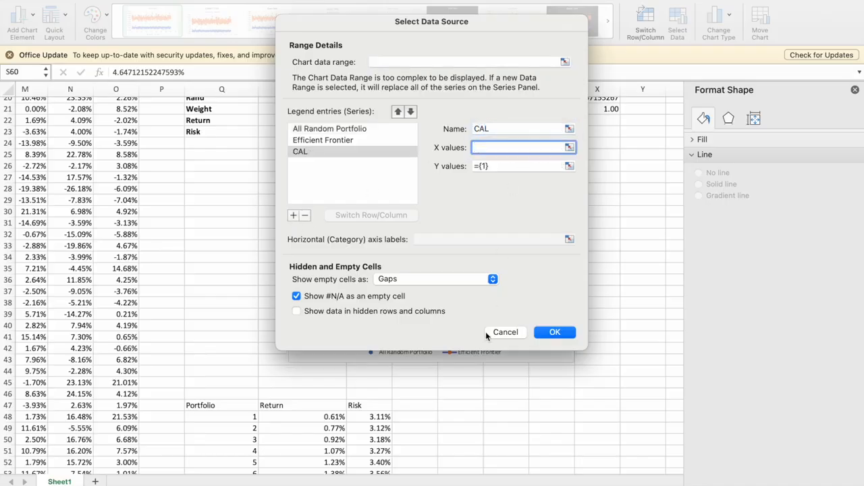
scroll(469, 454, "down", 2)
scroll(469, 454, "down", 4)
left_click_drag(379, 408, 388, 421)
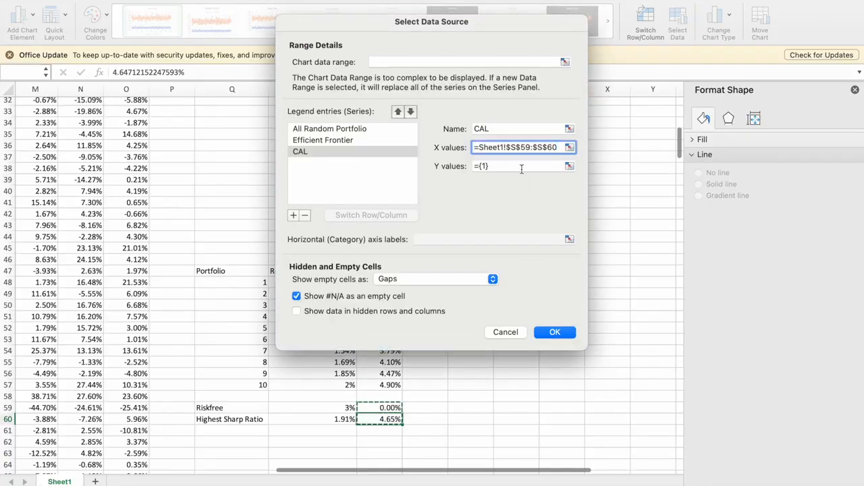
left_click(521, 167)
left_click_drag(329, 403, 329, 404)
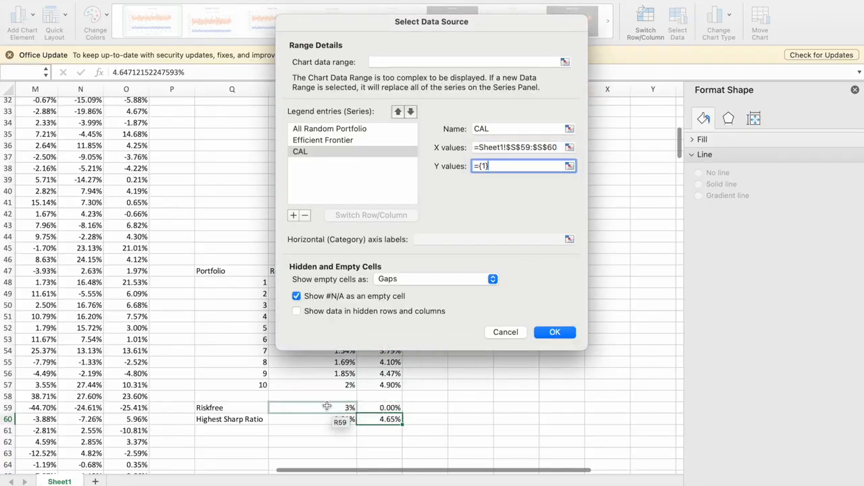
left_click_drag(327, 406, 329, 420)
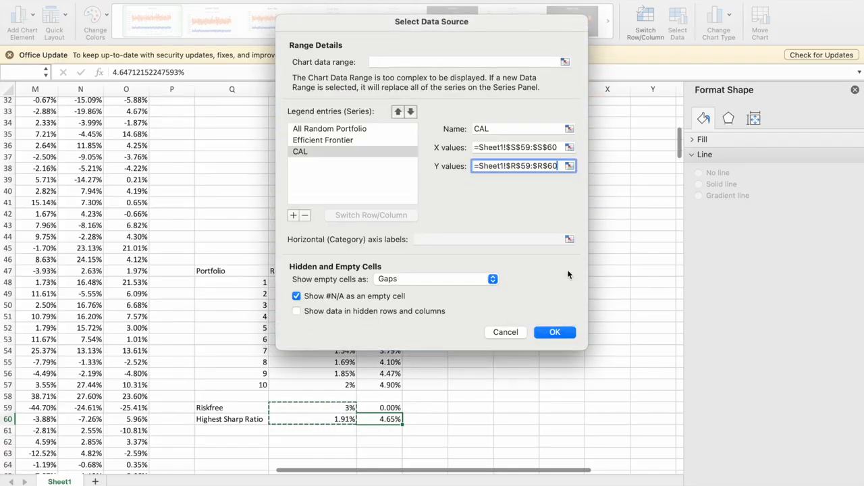
left_click(555, 331)
Change the Riskfree return in R59 to =3%/12 and display it with two decimal places.
scroll(469, 325, "up", 1)
scroll(469, 325, "up", 3)
scroll(468, 325, "down", 5)
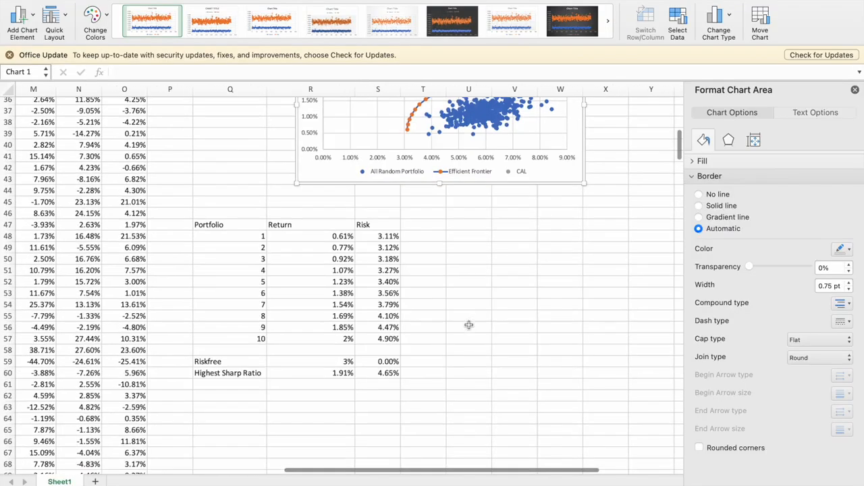
left_click(315, 363)
left_click(131, 73)
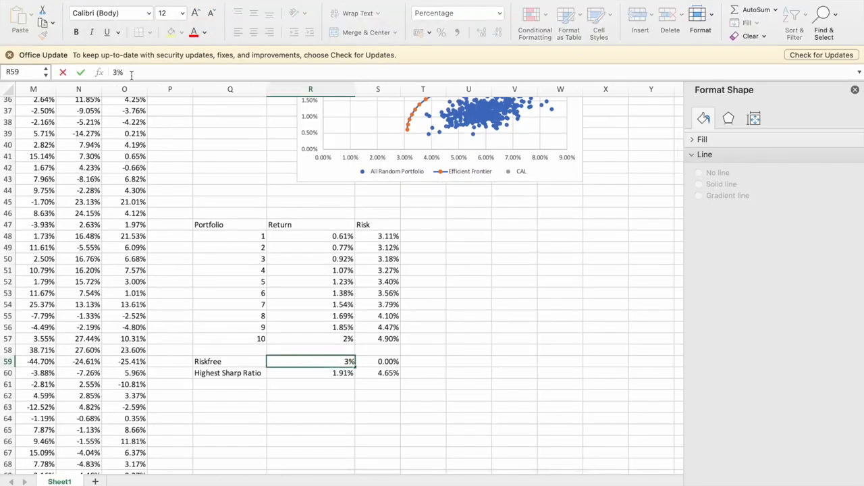
type("=3%/1")
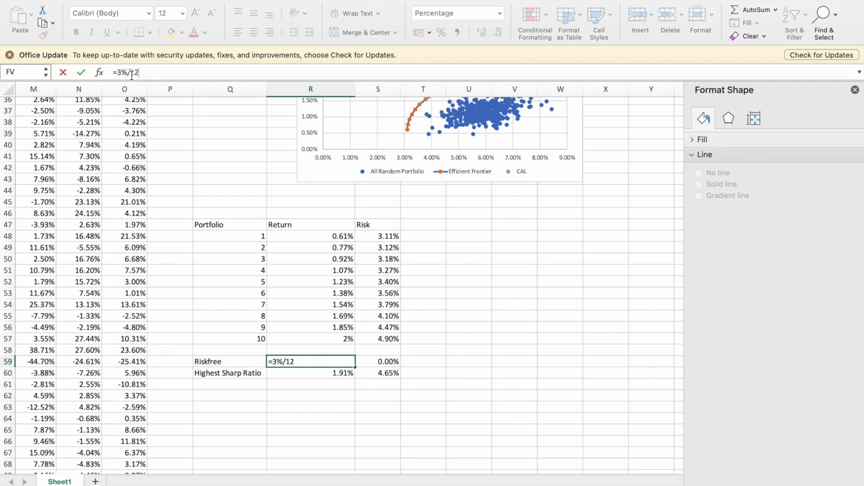
type("2")
key("Return")
key("Up")
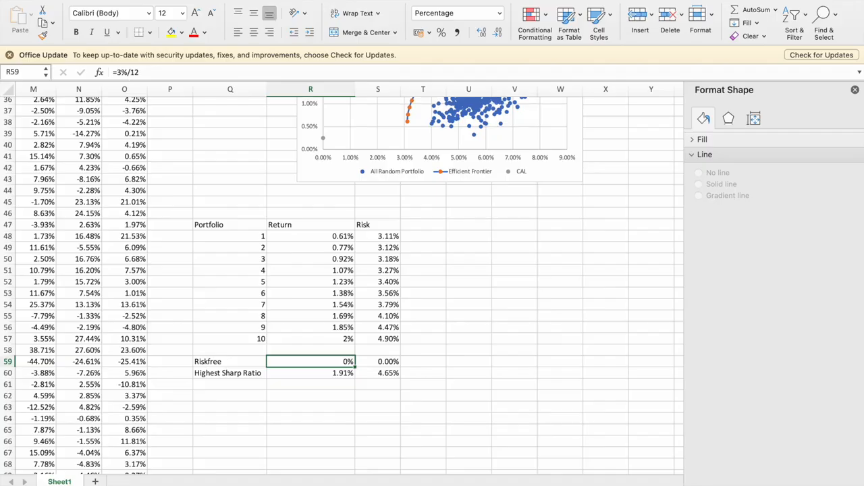
left_click(481, 32)
left_click(480, 32)
Try to draw the capital allocation line by applying a solid line to only the risk-free data point of the CAL series.
scroll(459, 218, "up", 5)
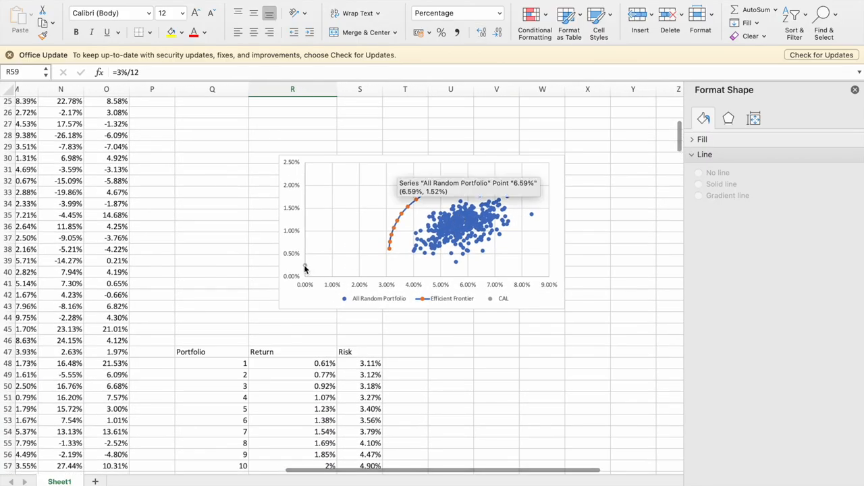
left_click(305, 268)
scroll(378, 217, "down", 3)
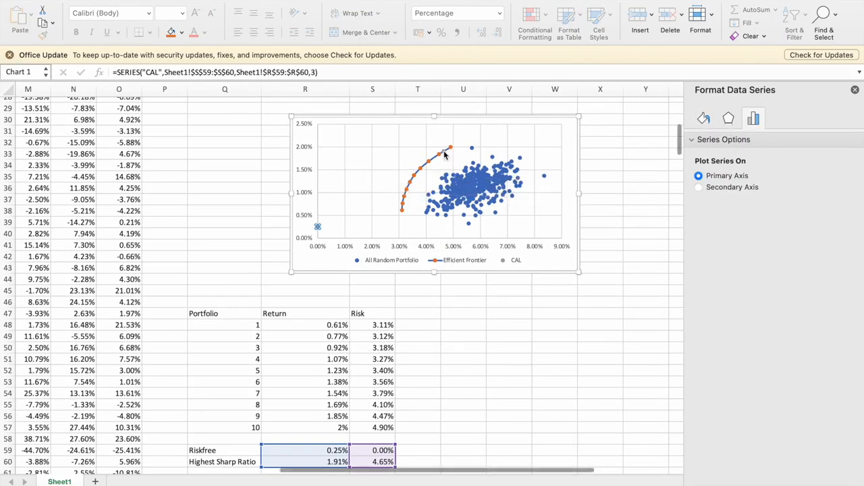
left_click(444, 151)
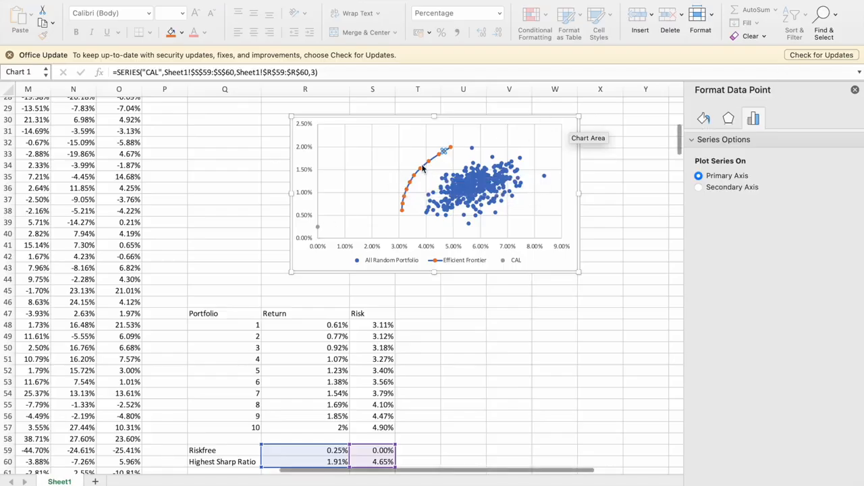
left_click(317, 228)
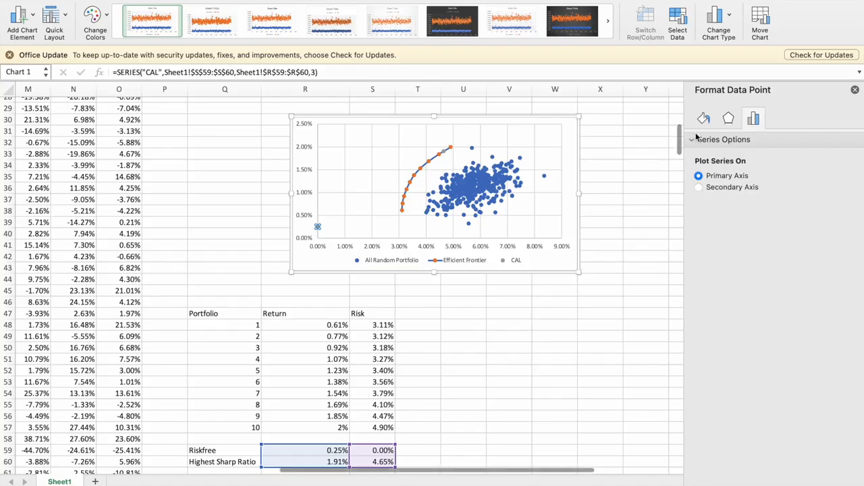
left_click(703, 120)
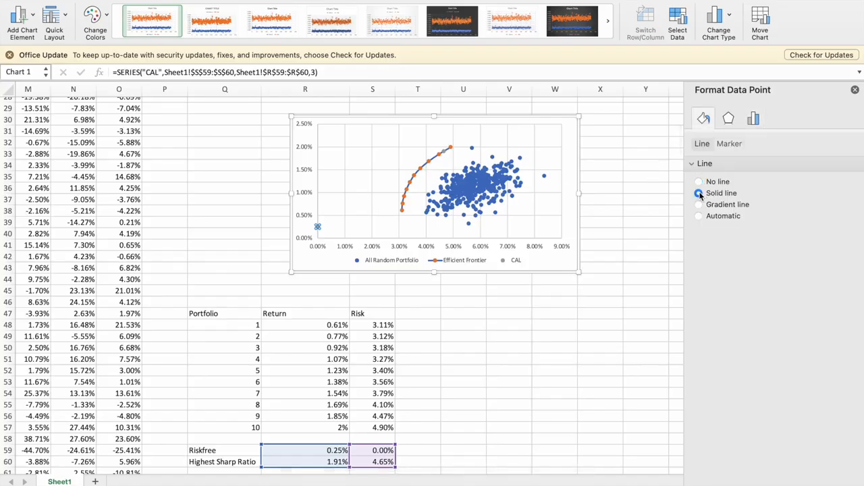
left_click(699, 193)
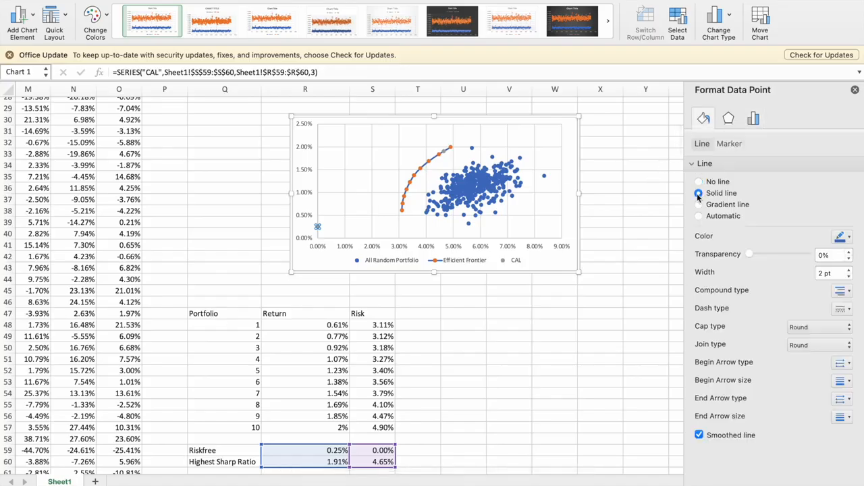
Apply a solid line to the whole CAL series in the efficient frontier chart and deselect the chart.
left_click(443, 153)
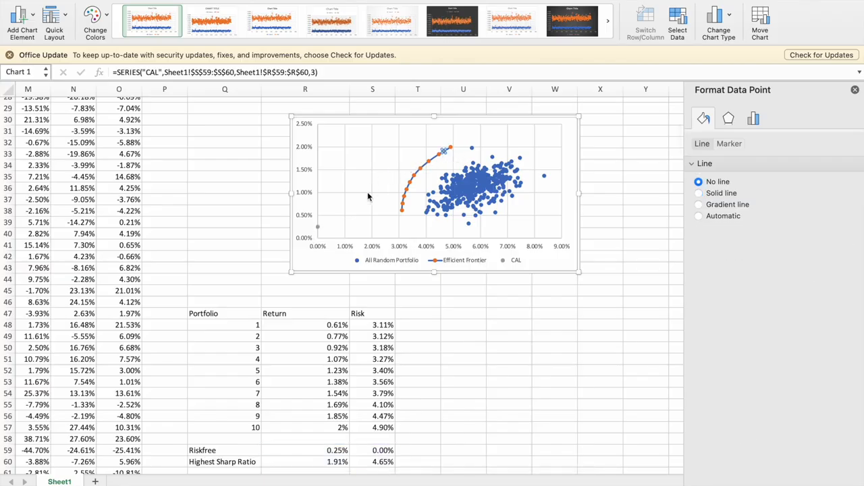
left_click(318, 228)
left_click(452, 192)
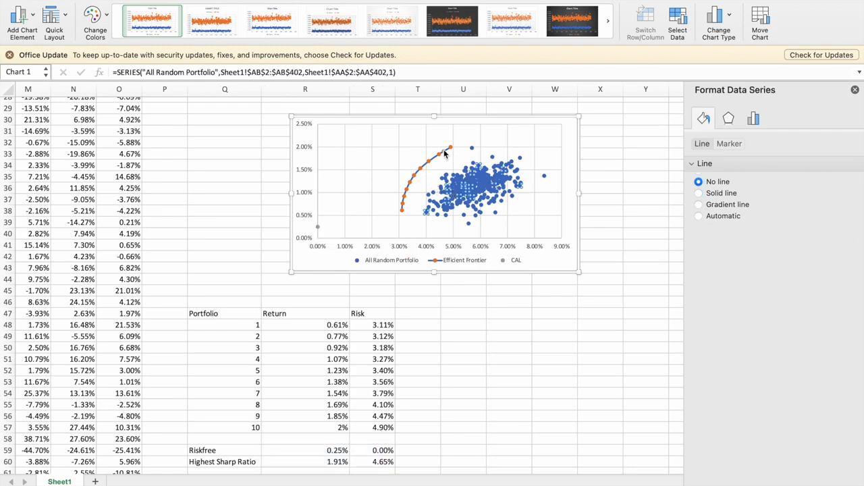
left_click(709, 193)
scroll(563, 335, "down", 2)
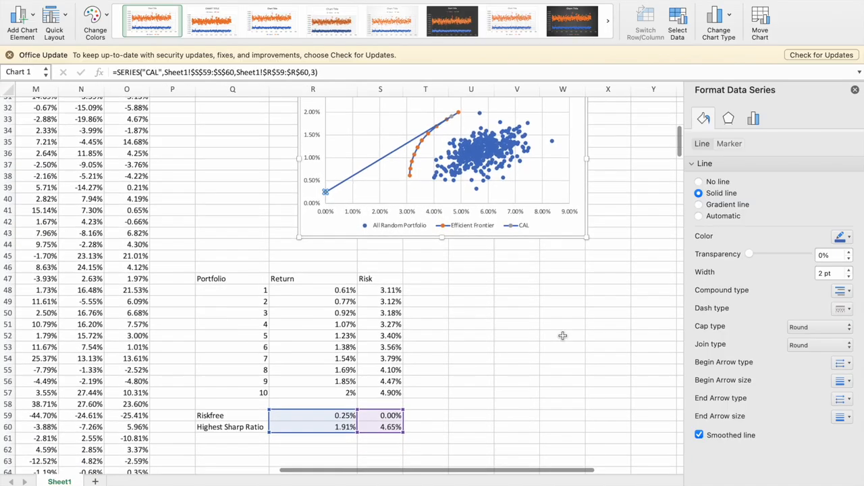
scroll(563, 336, "up", 2)
left_click(612, 292)
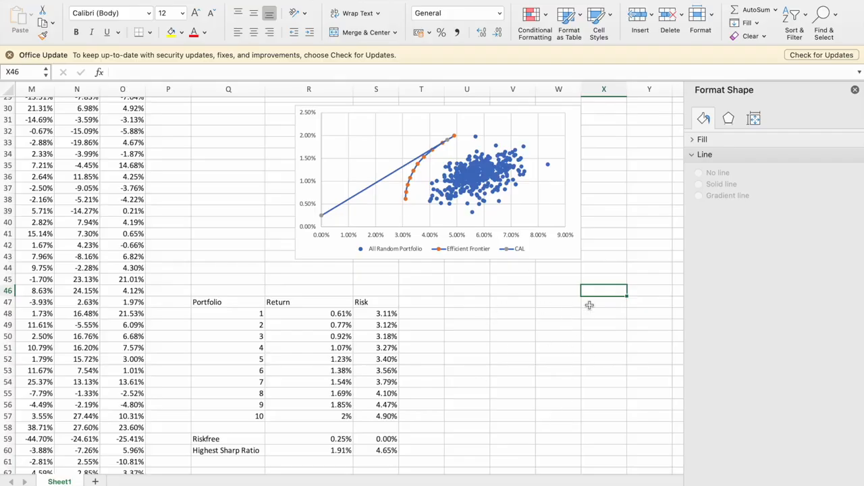
key("super+shift+5")
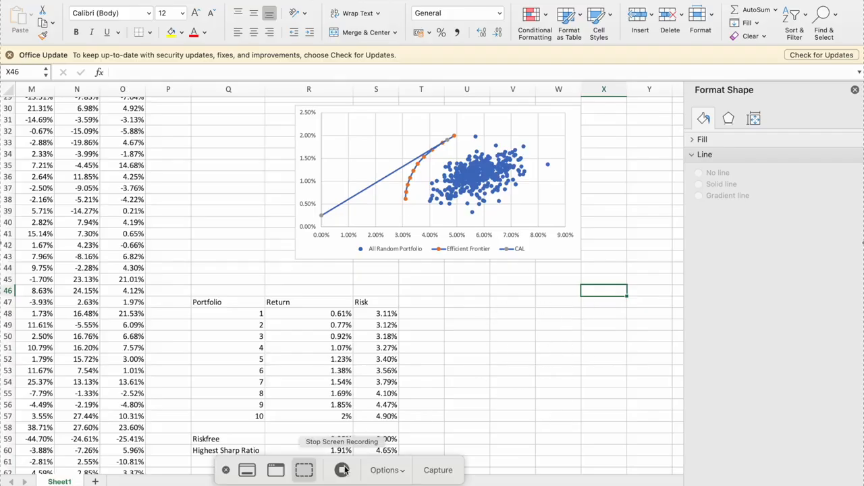